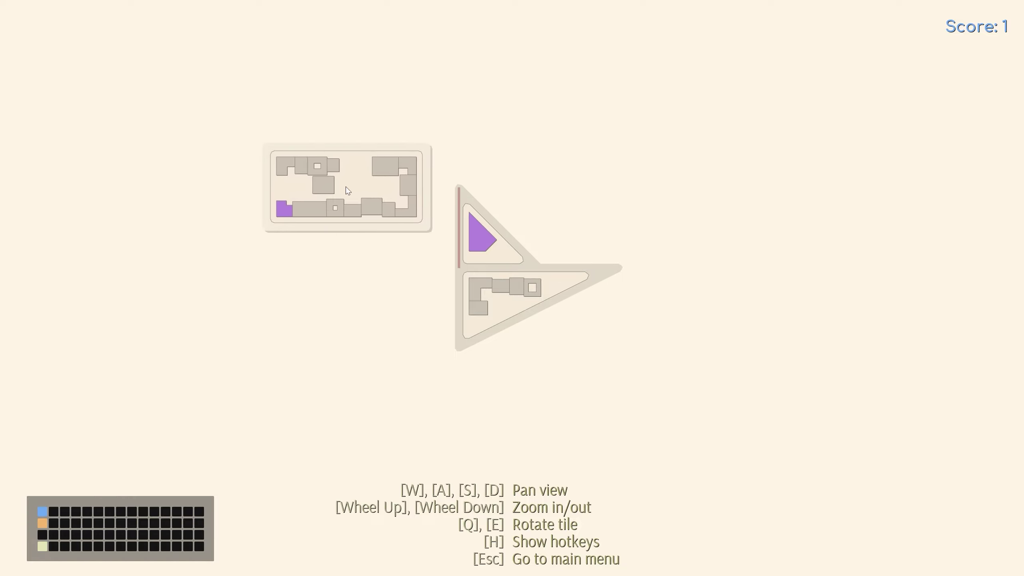
Rotate the rectangular block and place it left of the triangle.
{"action": "key", "text": "e"}
{"action": "left_click", "coordinate": [376, 229]}
{"action": "key", "text": "e"}
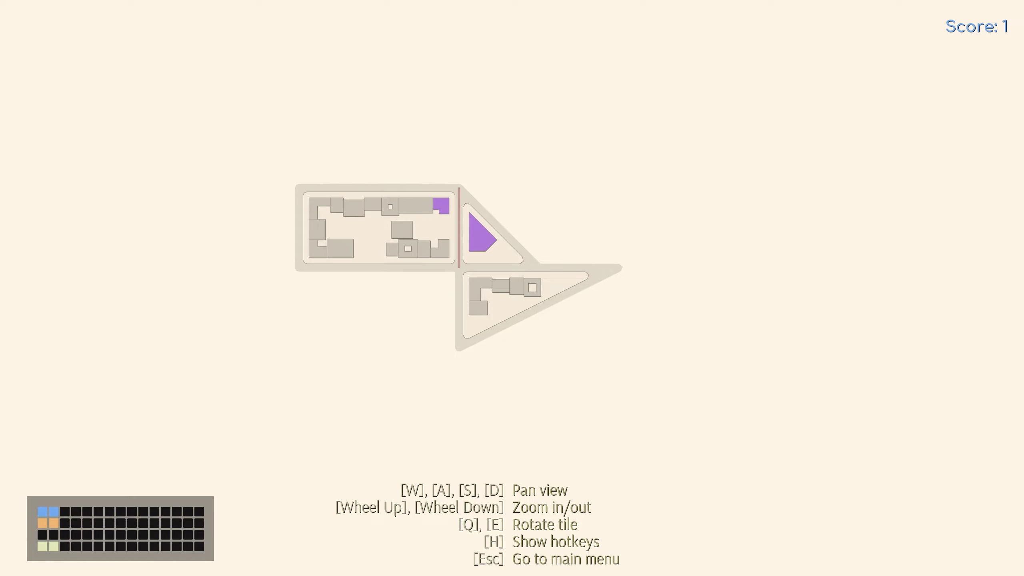
{"action": "key", "text": "e"}
{"action": "key", "text": "e"}
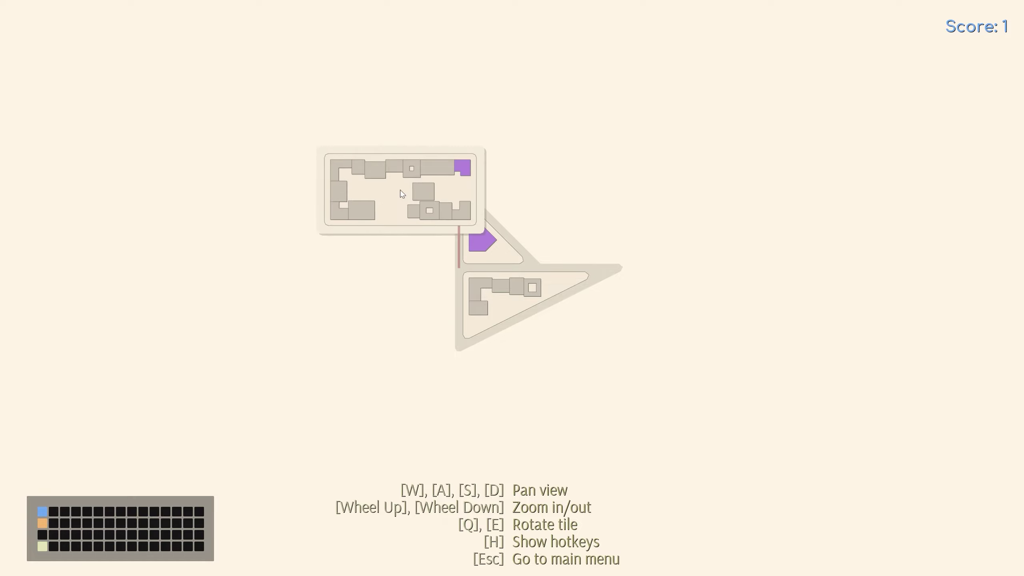
{"action": "left_click", "coordinate": [376, 229]}
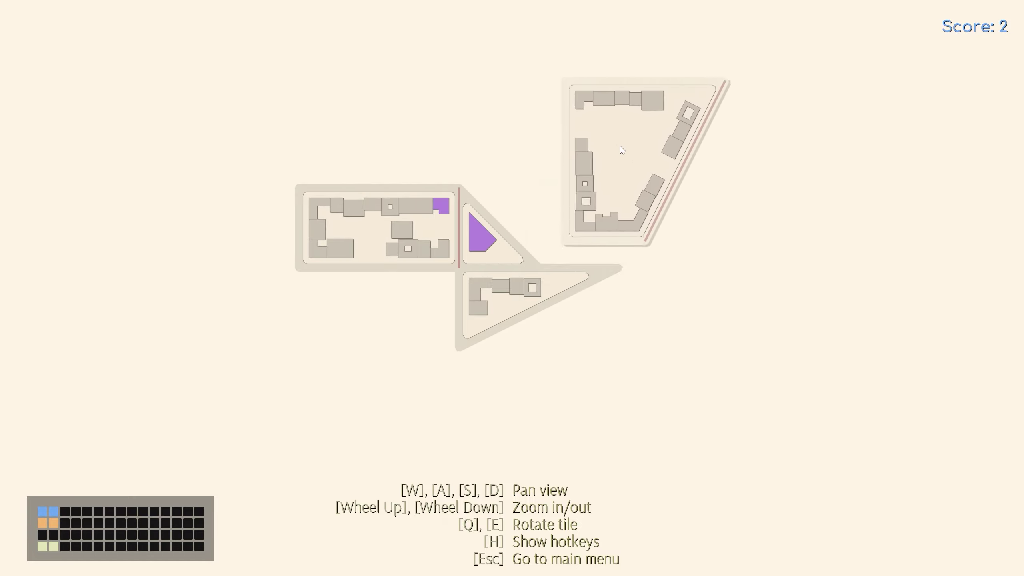
Place the rotated trapezoid block below the rectangle and the park tile in the lower-right slot.
{"action": "key", "text": "e"}
{"action": "left_click", "coordinate": [359, 336]}
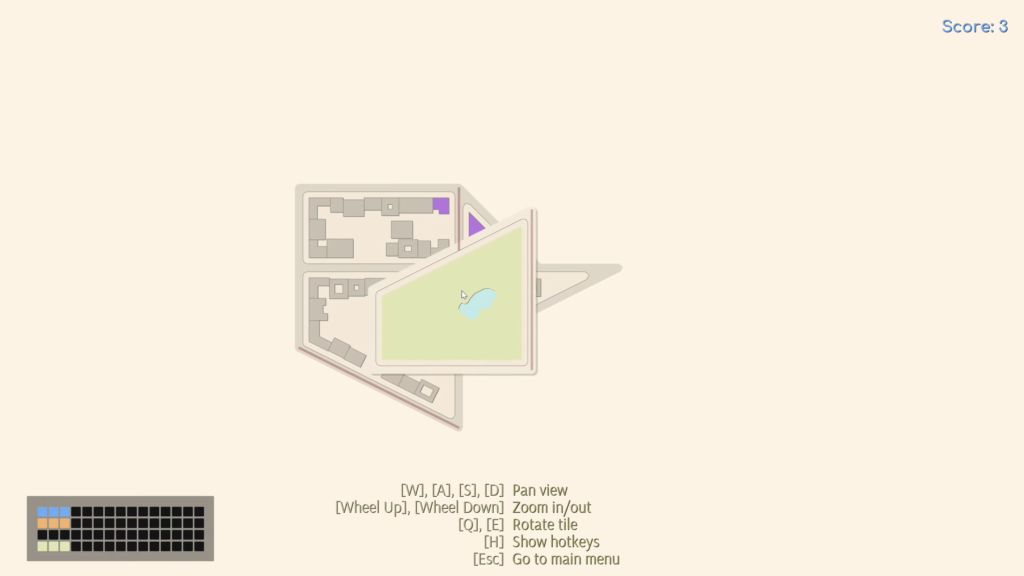
{"action": "left_click", "coordinate": [560, 352]}
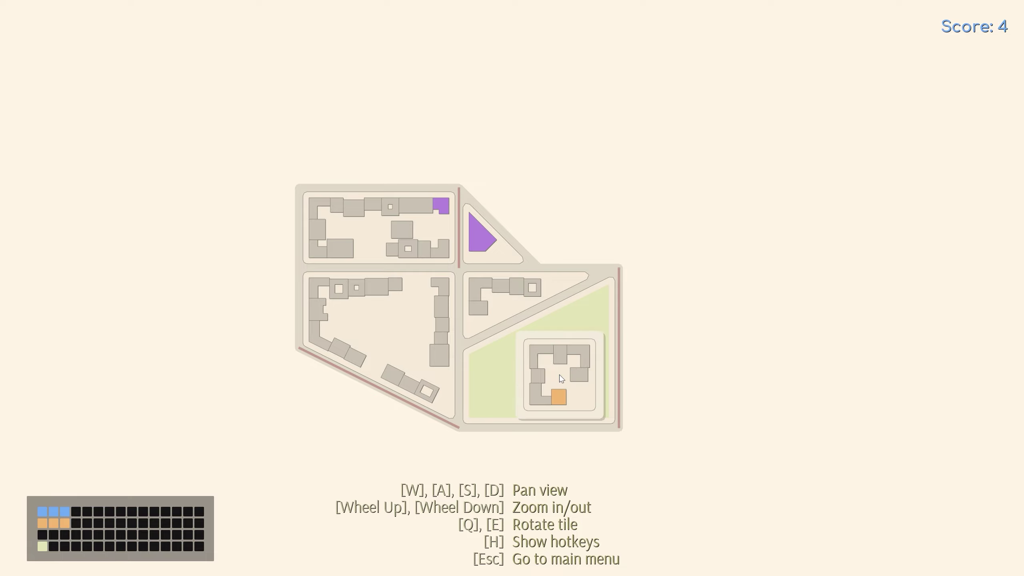
Try several slots for the small square block and settle it left of the top block.
{"action": "left_click", "coordinate": [617, 213]}
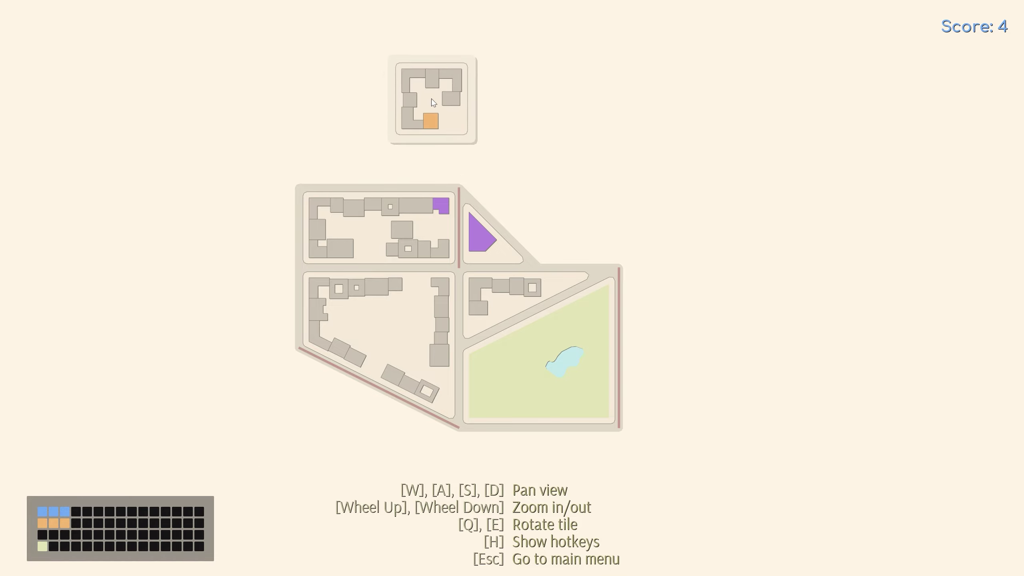
{"action": "left_click", "coordinate": [419, 144]}
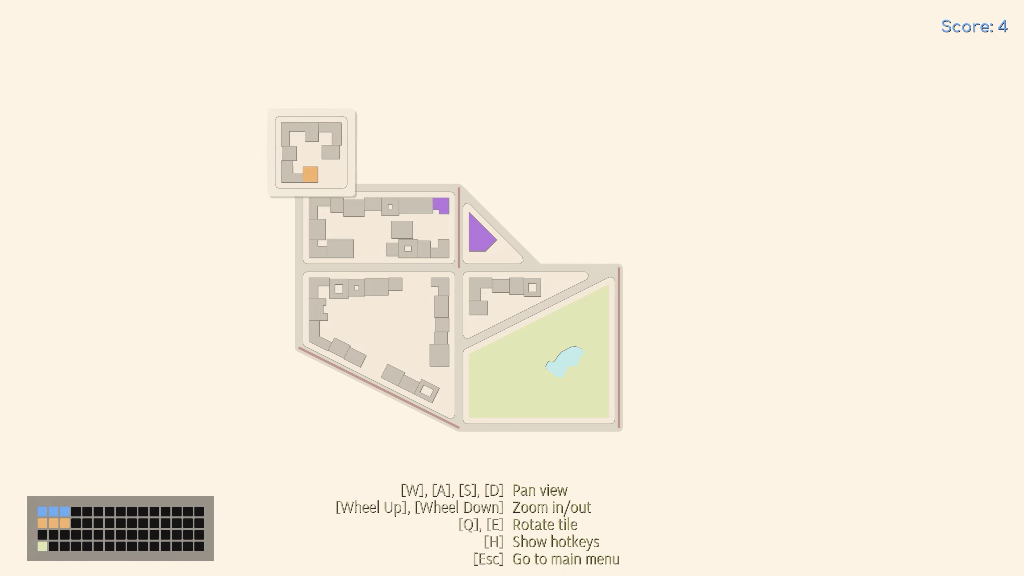
{"action": "left_click", "coordinate": [257, 307]}
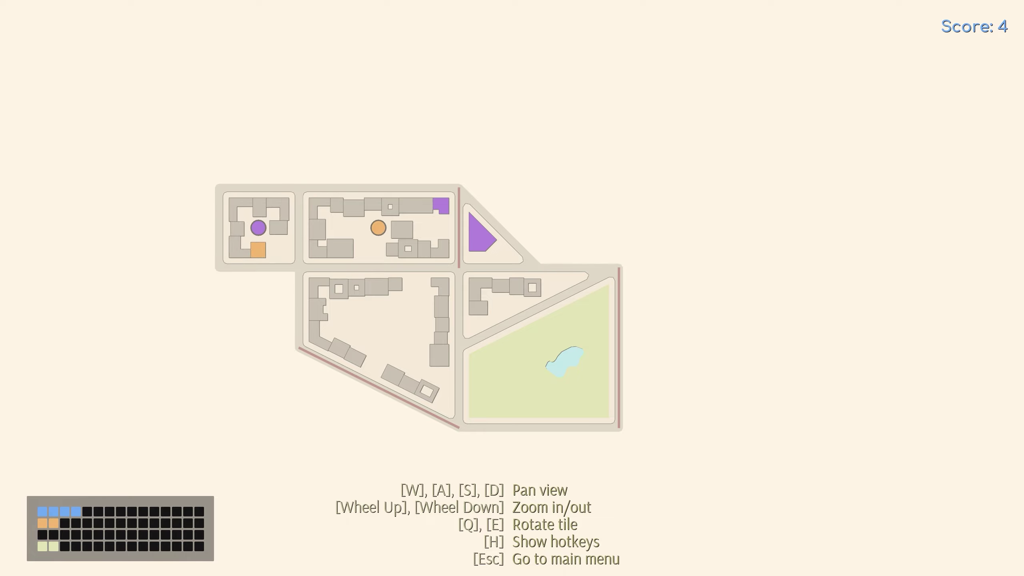
{"action": "right_click", "coordinate": [258, 228]}
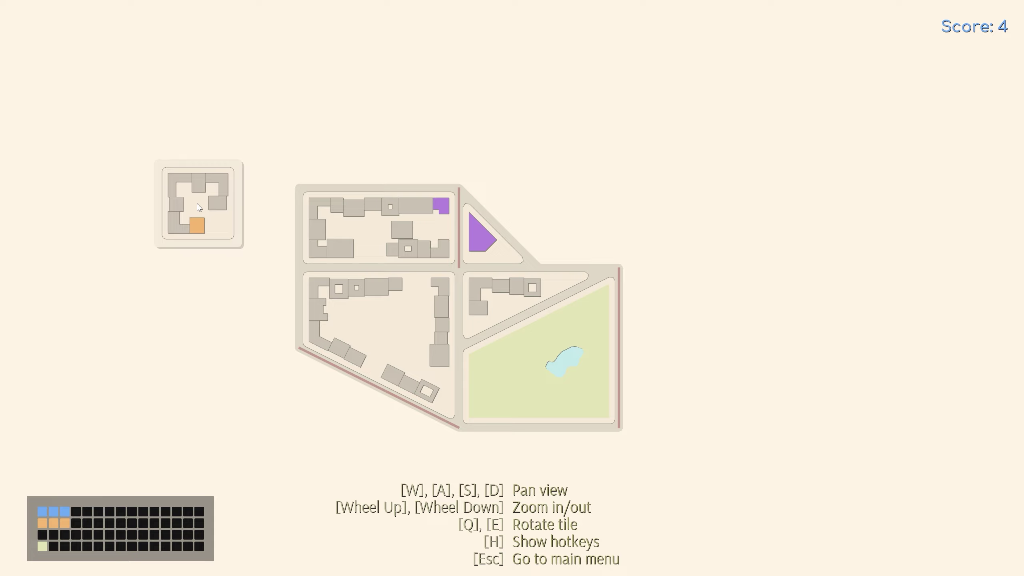
{"action": "left_click", "coordinate": [257, 228]}
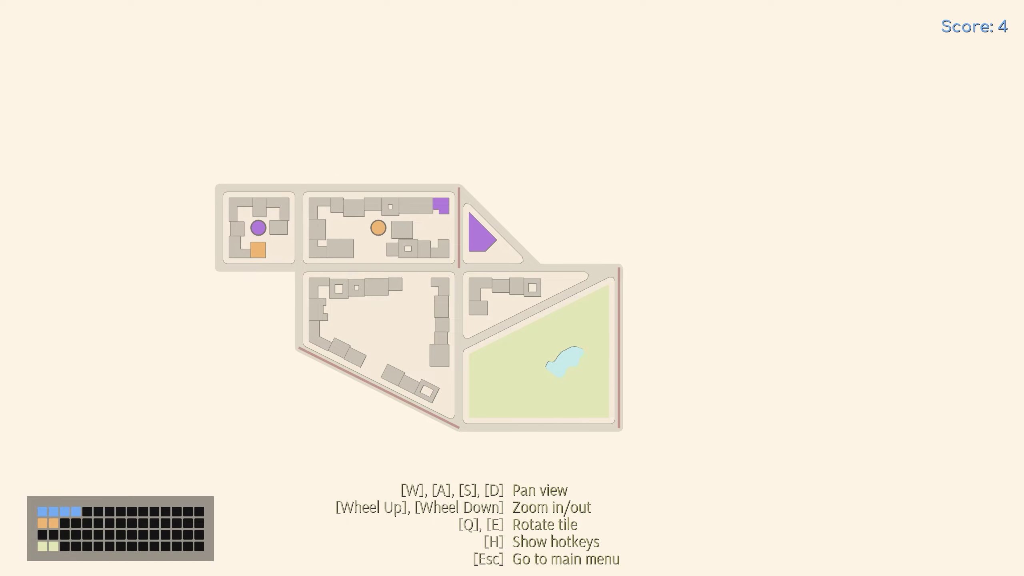
{"action": "left_click", "coordinate": [253, 224]}
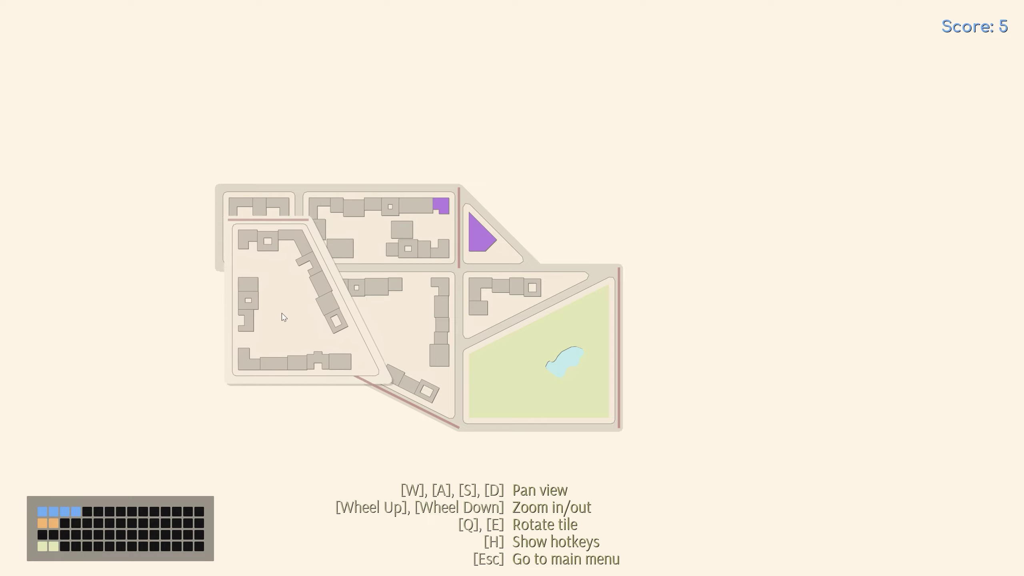
{"action": "scroll", "coordinate": [281, 313], "scroll_direction": "down", "scroll_amount": 2}
{"action": "scroll", "coordinate": [347, 321], "scroll_direction": "up", "scroll_amount": 2}
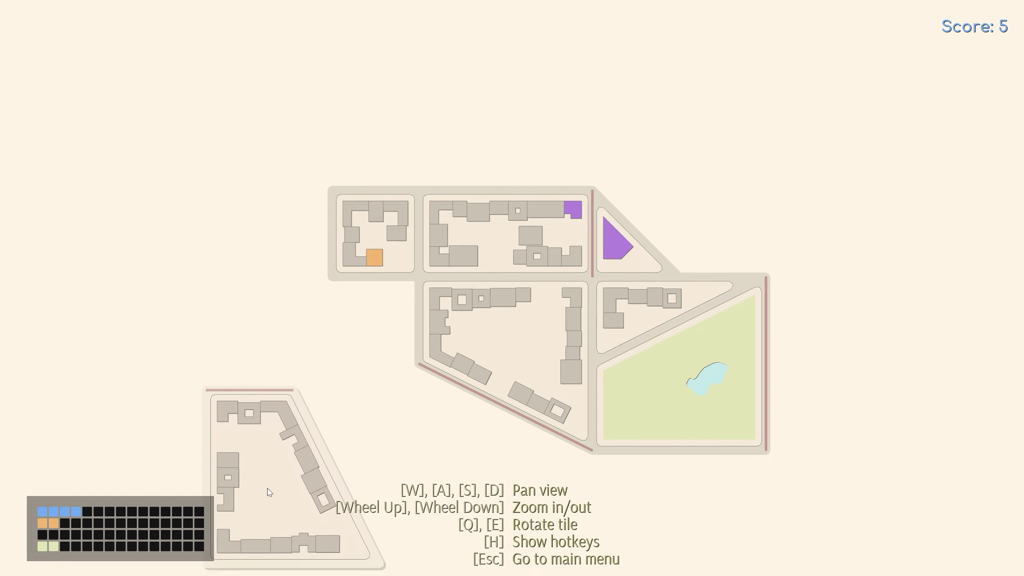
Move the trapezoid block from the lower left to above the city.
{"action": "left_click", "coordinate": [328, 363]}
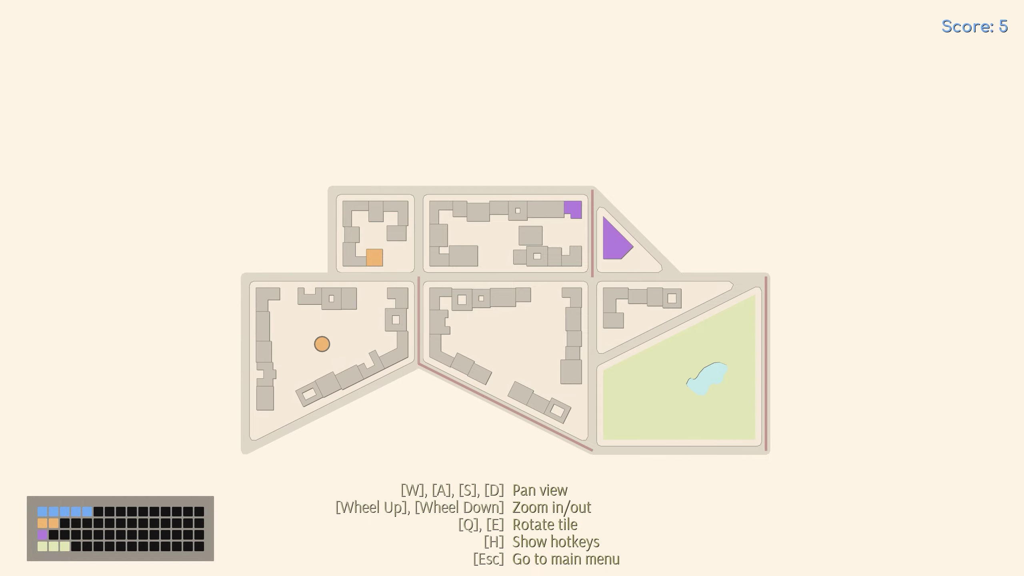
{"action": "left_click", "coordinate": [322, 344]}
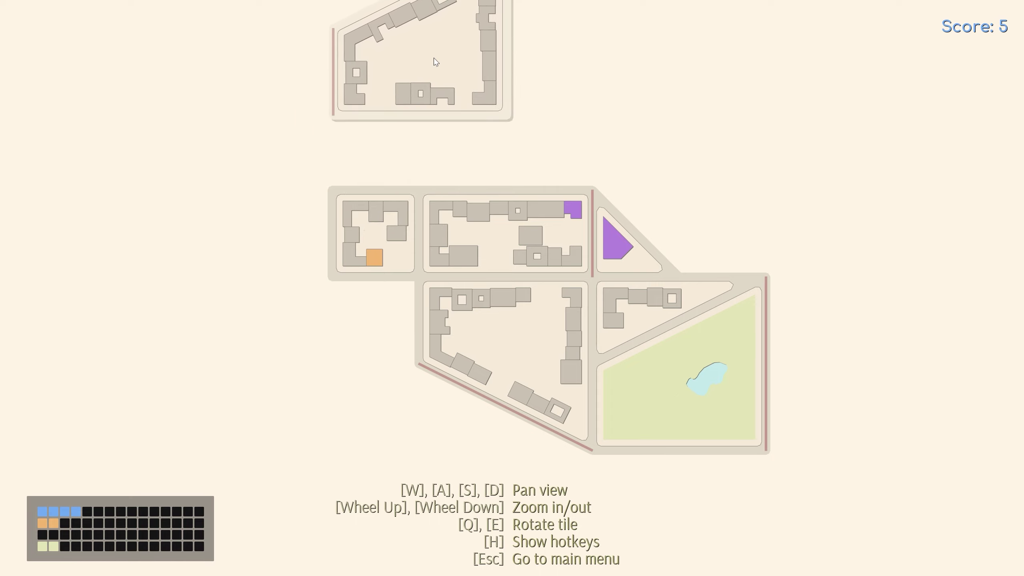
{"action": "left_click", "coordinate": [435, 62]}
{"action": "key", "text": "w"}
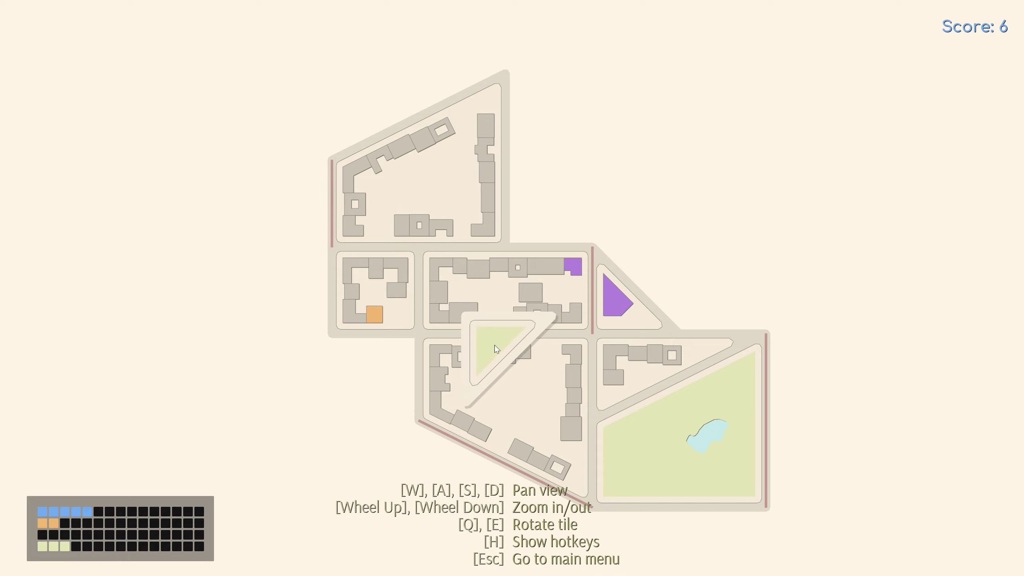
Try the rotated triangular park beside the purple triangle and in the lower-left slot.
{"action": "left_click", "coordinate": [665, 256]}
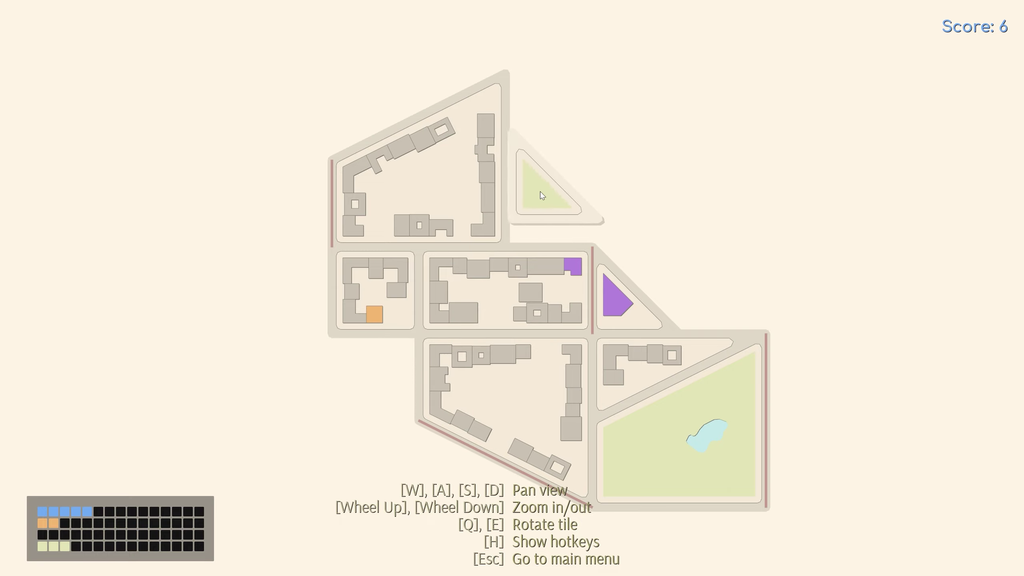
{"action": "key", "text": "e"}
{"action": "left_click", "coordinate": [350, 392]}
{"action": "key", "text": "e"}
{"action": "left_click", "coordinate": [350, 392]}
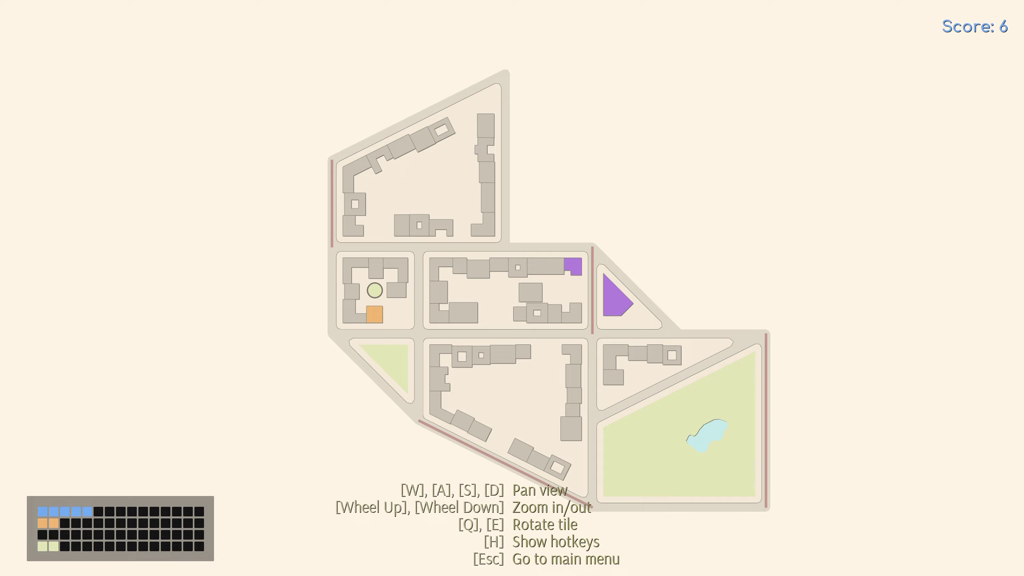
{"action": "right_click", "coordinate": [548, 391]}
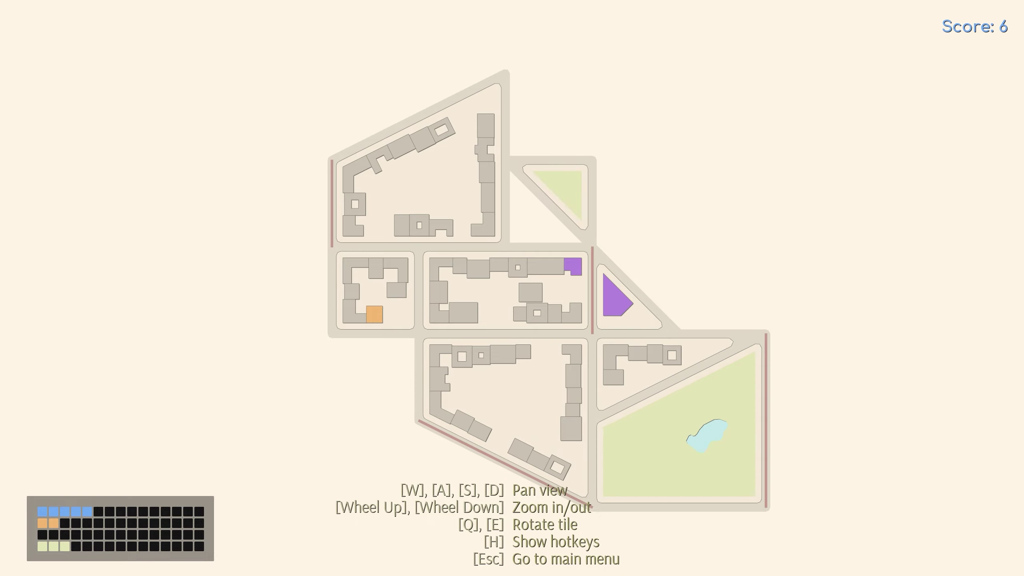
Fit the triangular park beside the top block and put the square block lower-left.
{"action": "key", "text": "e"}
{"action": "left_click", "coordinate": [560, 171]}
{"action": "left_click", "coordinate": [544, 216]}
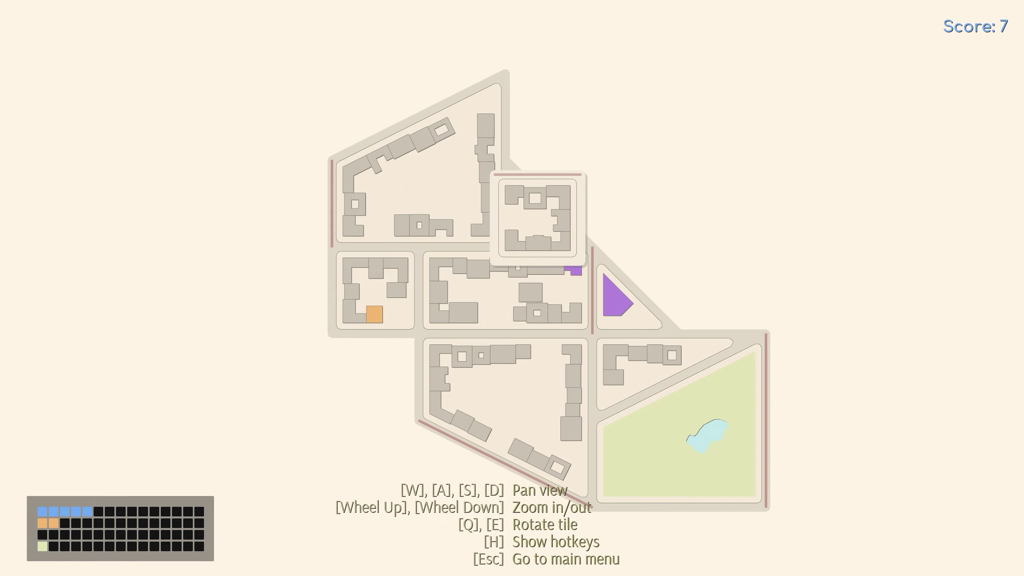
{"action": "left_click", "coordinate": [375, 376]}
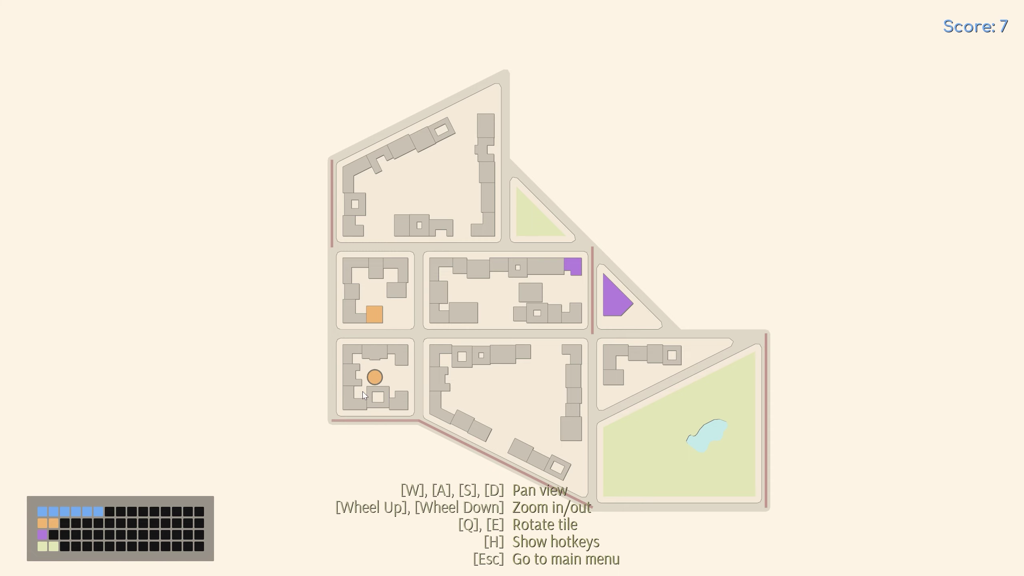
Place the trapezoid block at the city's left and a triangle beside the green triangle.
{"action": "left_click", "coordinate": [375, 376]}
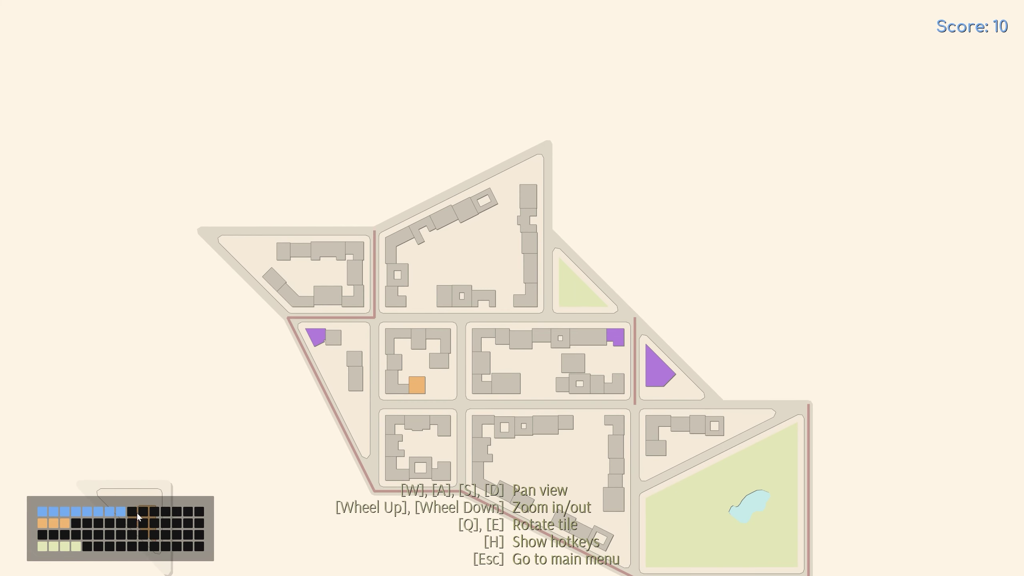
{"action": "key", "text": "a"}
{"action": "left_click", "coordinate": [597, 192]}
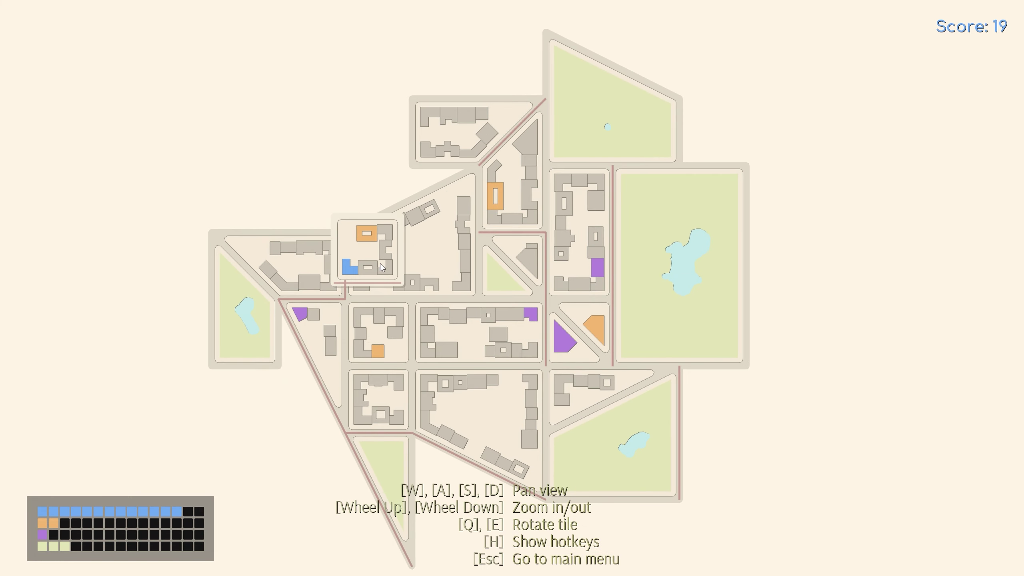
Add a square block and triangular tiles at the top left and left edge.
{"action": "key", "text": "w"}
{"action": "key", "text": "e"}
{"action": "key", "text": "e"}
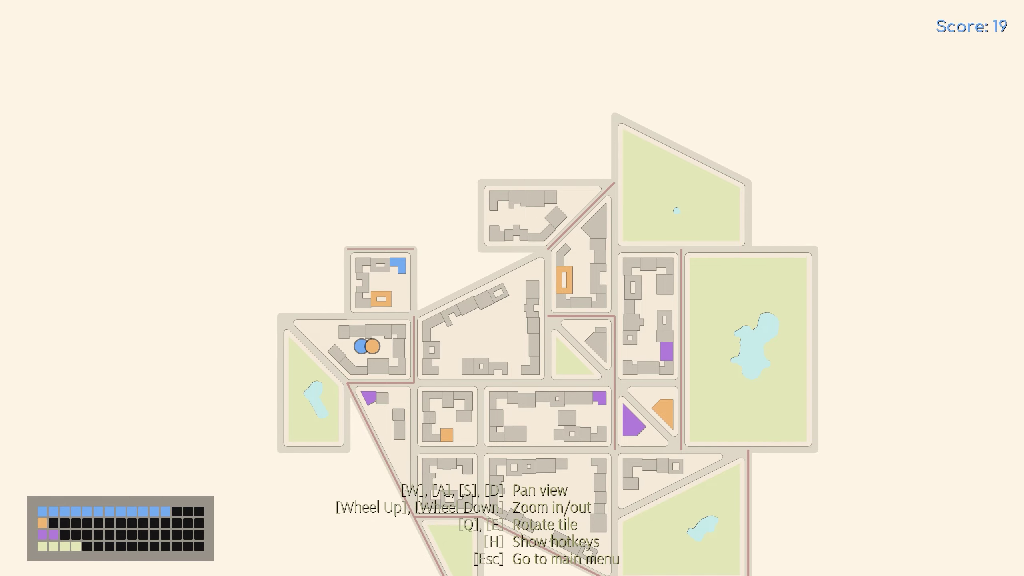
{"action": "scroll", "coordinate": [384, 321], "scroll_direction": "up", "scroll_amount": 4}
{"action": "scroll", "coordinate": [384, 320], "scroll_direction": "down", "scroll_amount": 3}
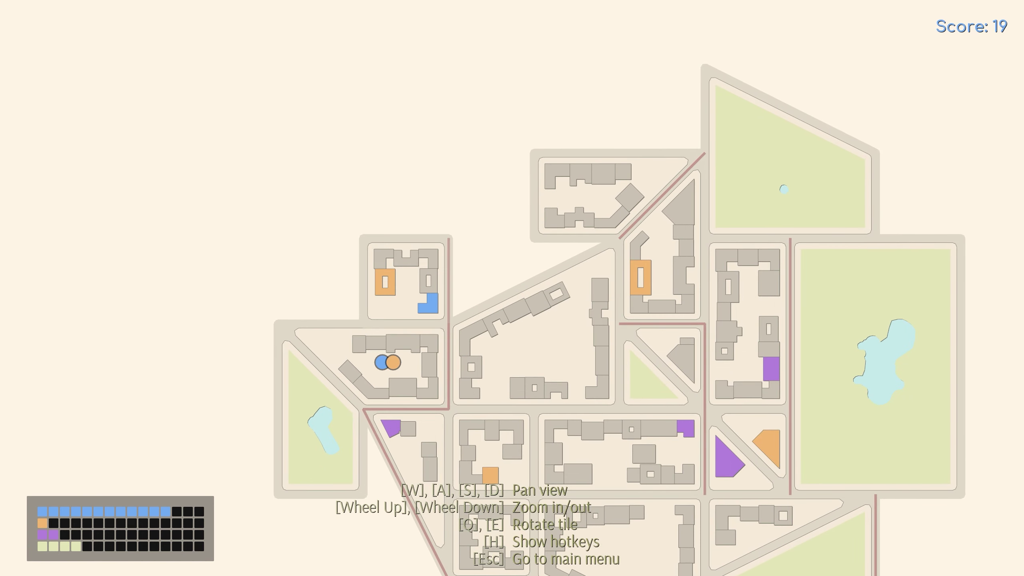
{"action": "left_click", "coordinate": [405, 280]}
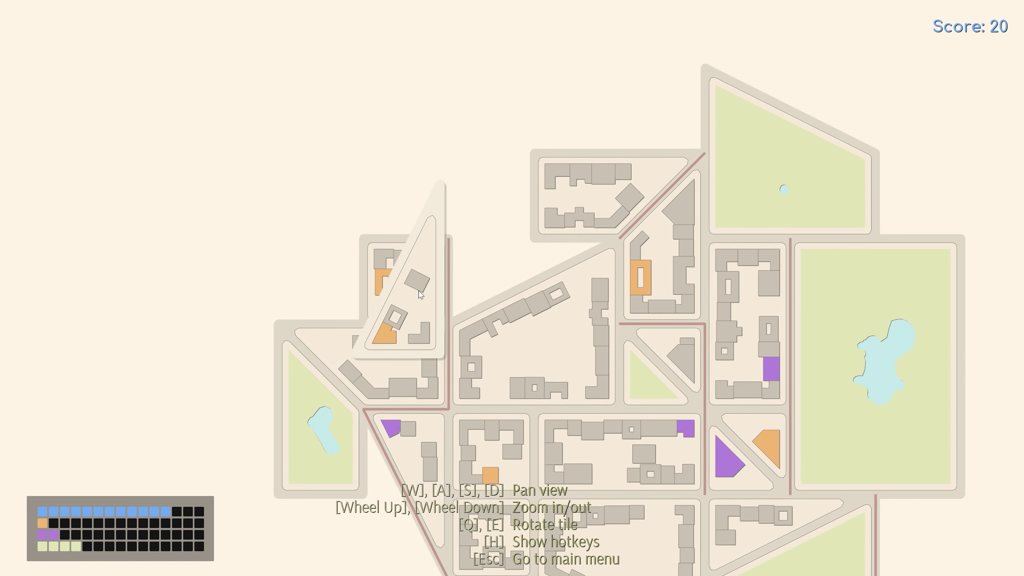
{"action": "left_click", "coordinate": [336, 264]}
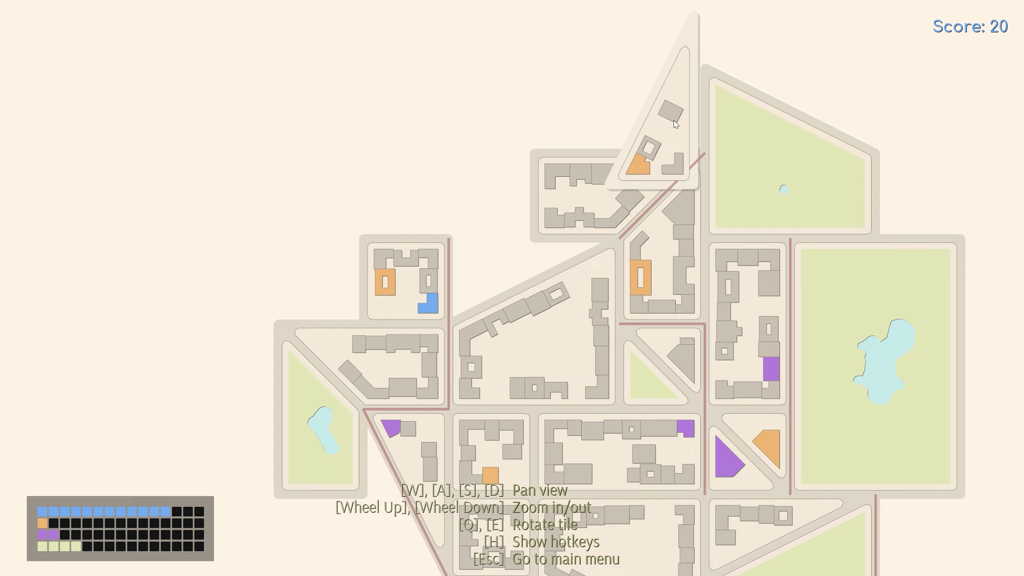
{"action": "key", "text": "a"}
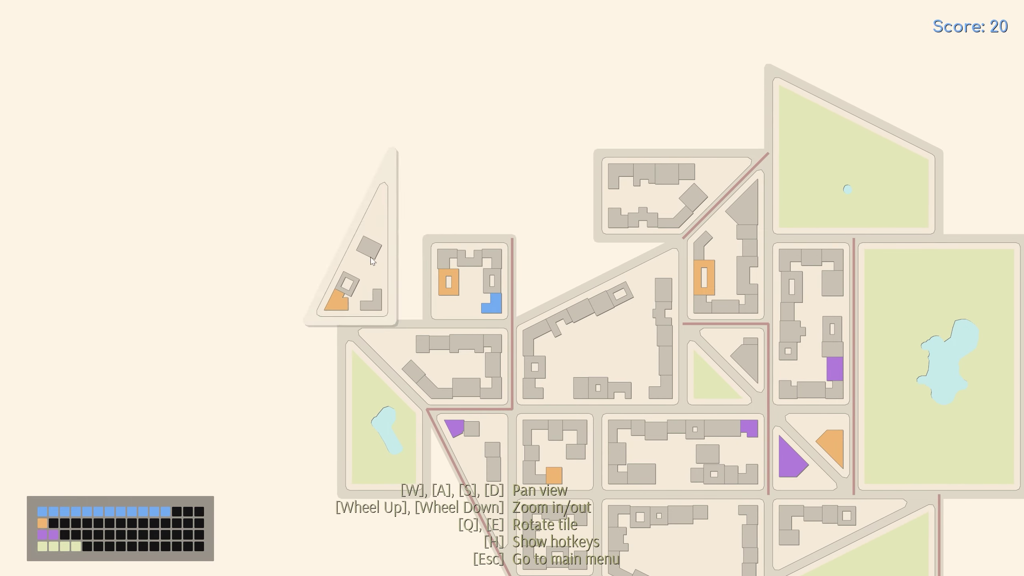
{"action": "left_click", "coordinate": [389, 272]}
{"action": "scroll", "coordinate": [568, 136], "scroll_direction": "down", "scroll_amount": 3}
{"action": "scroll", "coordinate": [780, 417], "scroll_direction": "up", "scroll_amount": 1}
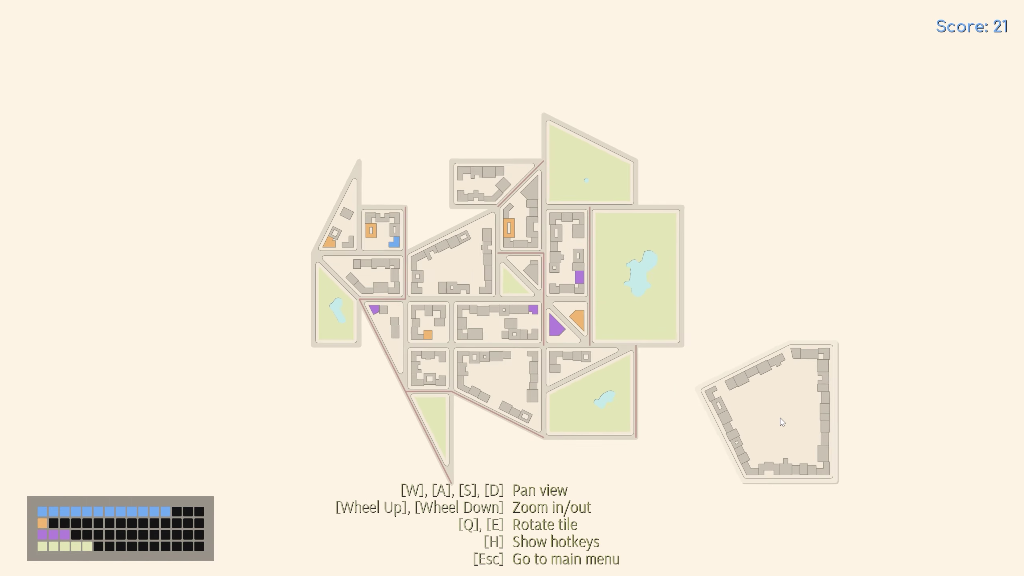
{"action": "scroll", "coordinate": [780, 418], "scroll_direction": "up", "scroll_amount": 1}
Rotate the pentagon block twice and set it onto the map at the lower left.
{"action": "key", "text": "e"}
{"action": "key", "text": "e"}
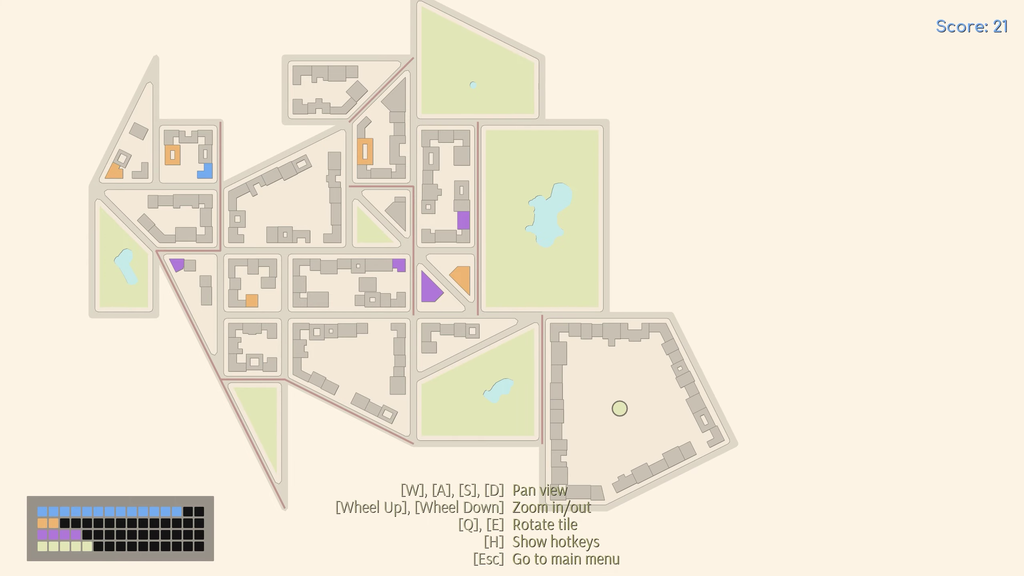
{"action": "key", "text": "a"}
{"action": "key", "text": "s"}
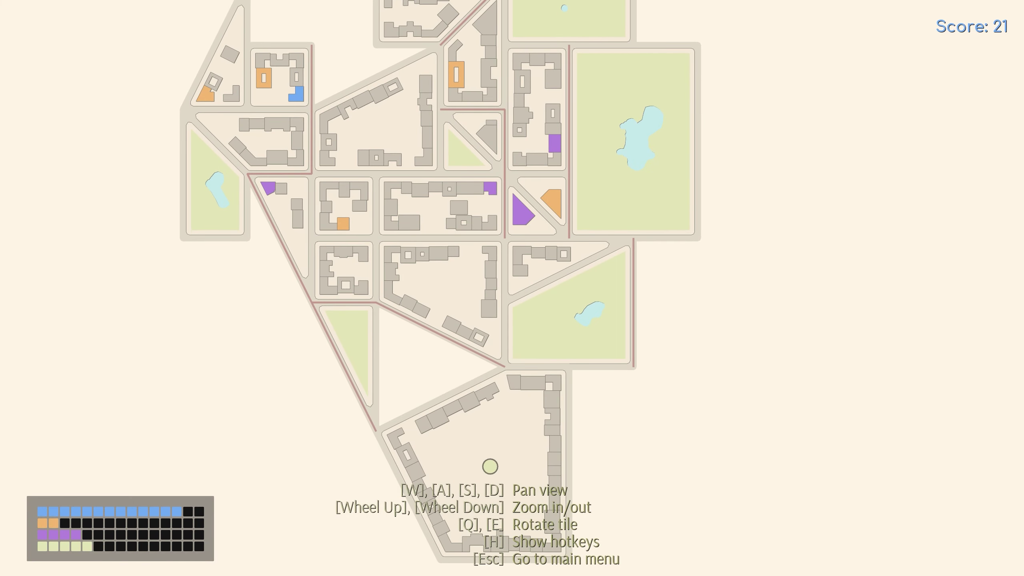
{"action": "key", "text": "e"}
{"action": "scroll", "coordinate": [396, 459], "scroll_direction": "down", "scroll_amount": 1}
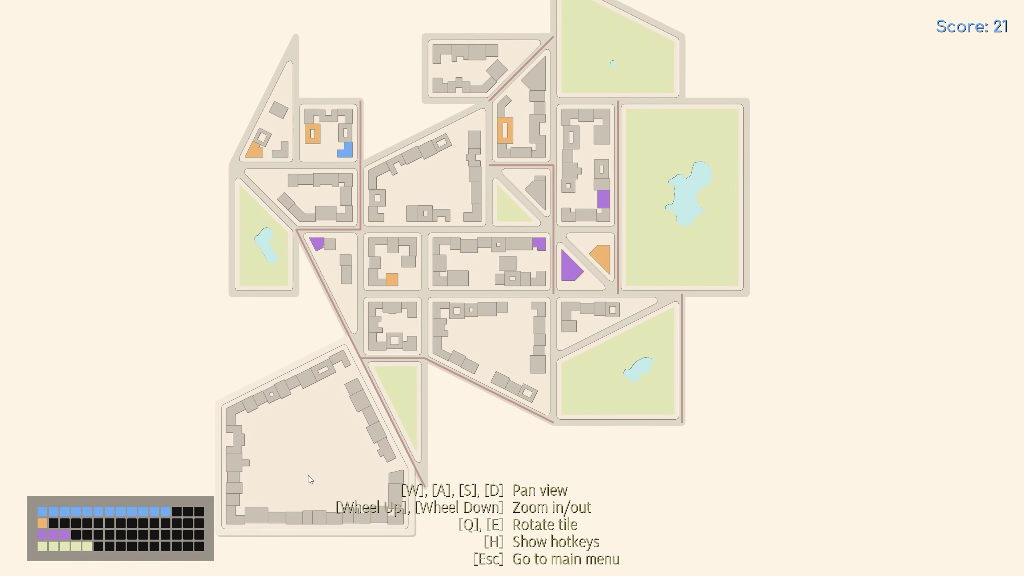
{"action": "left_click", "coordinate": [320, 472]}
Place a small block at the map's top and a green park on the right.
{"action": "key", "text": "w"}
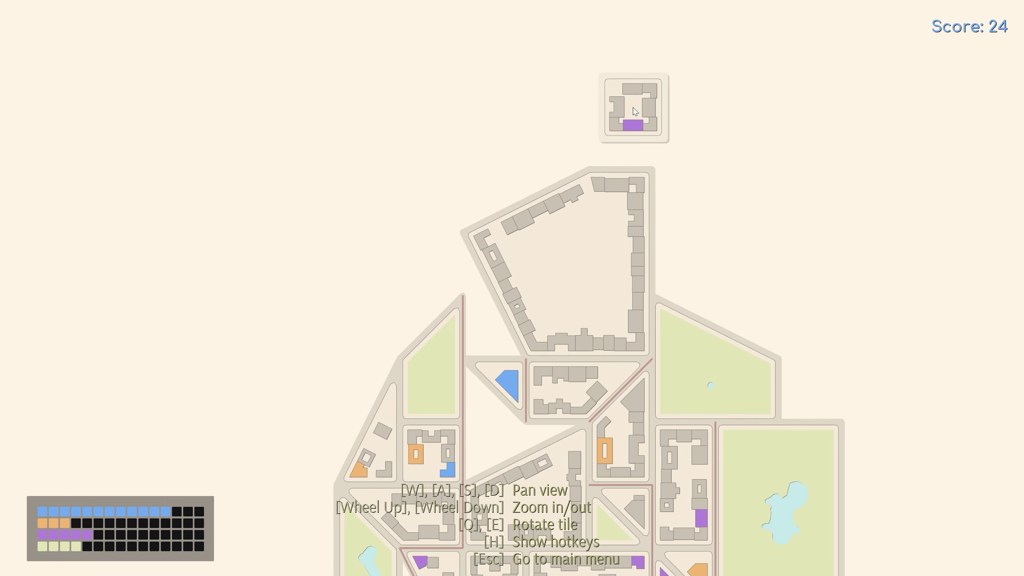
{"action": "left_click", "coordinate": [621, 137]}
{"action": "left_click", "coordinate": [574, 266]}
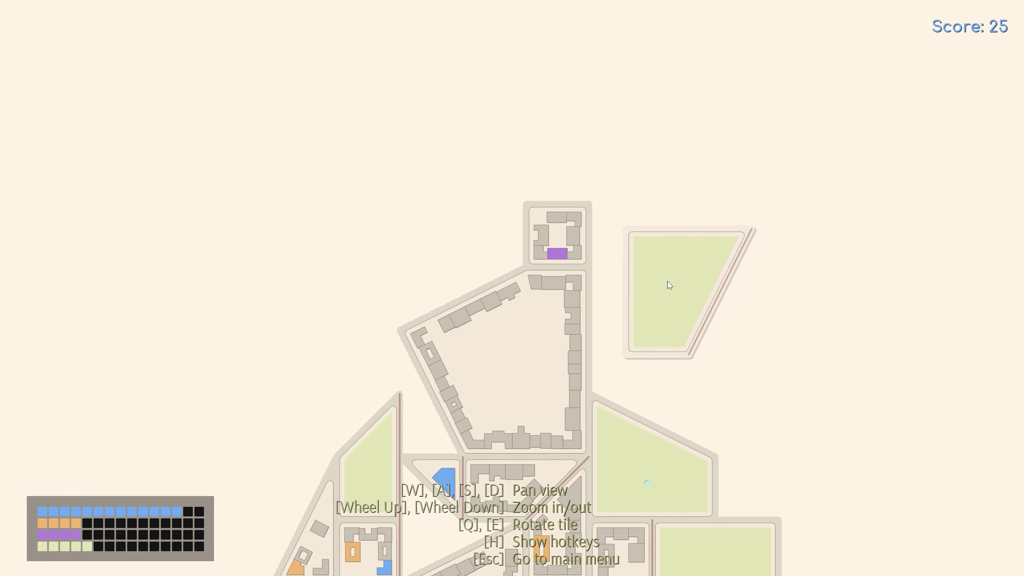
{"action": "key", "text": "d"}
{"action": "scroll", "coordinate": [705, 300], "scroll_direction": "down", "scroll_amount": 1}
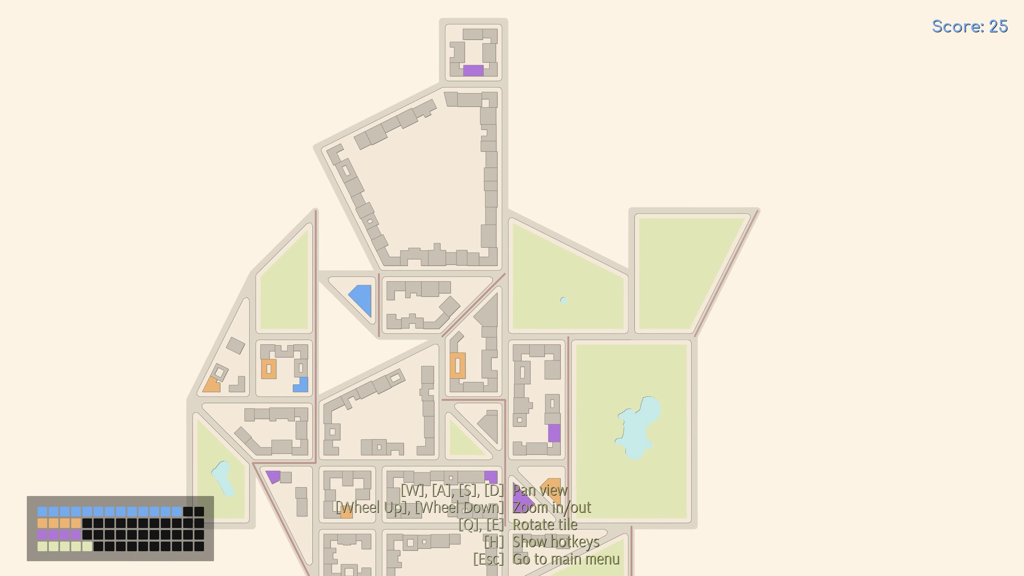
{"action": "left_click", "coordinate": [752, 249]}
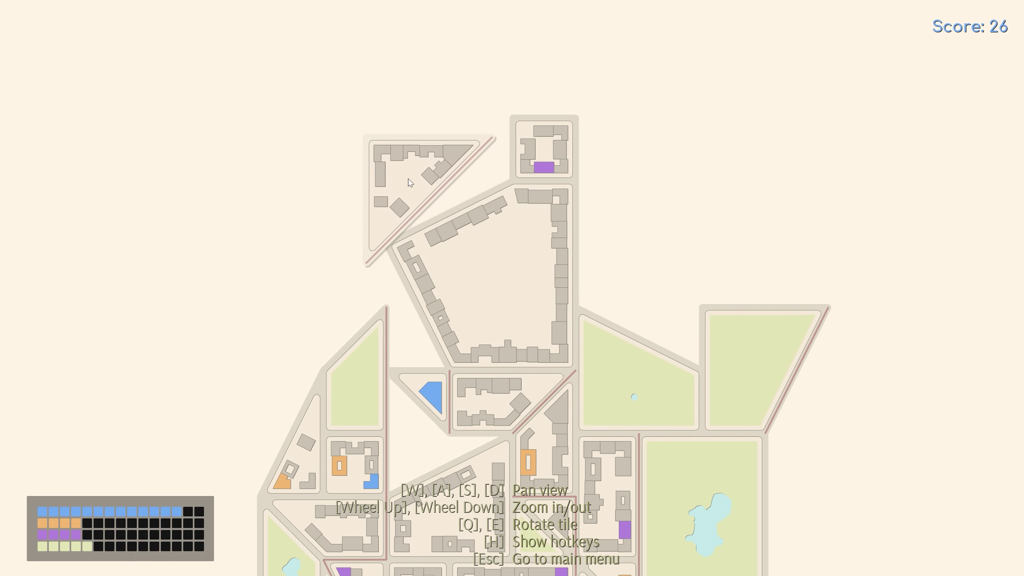
Place a triangular block at the bottom right of the city.
{"action": "key", "text": "s"}
{"action": "key", "text": "s"}
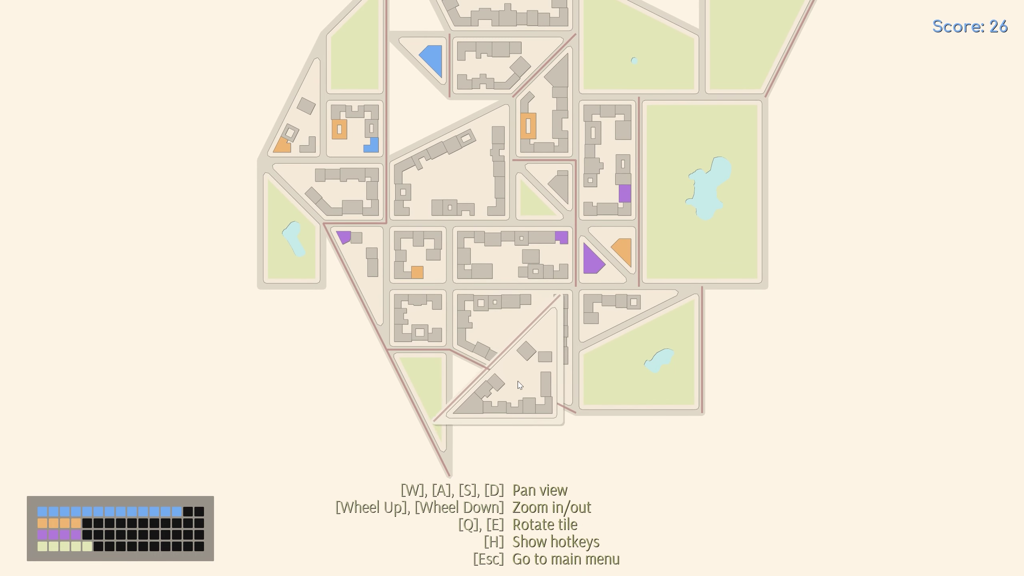
{"action": "scroll", "coordinate": [491, 434], "scroll_direction": "up", "scroll_amount": 1}
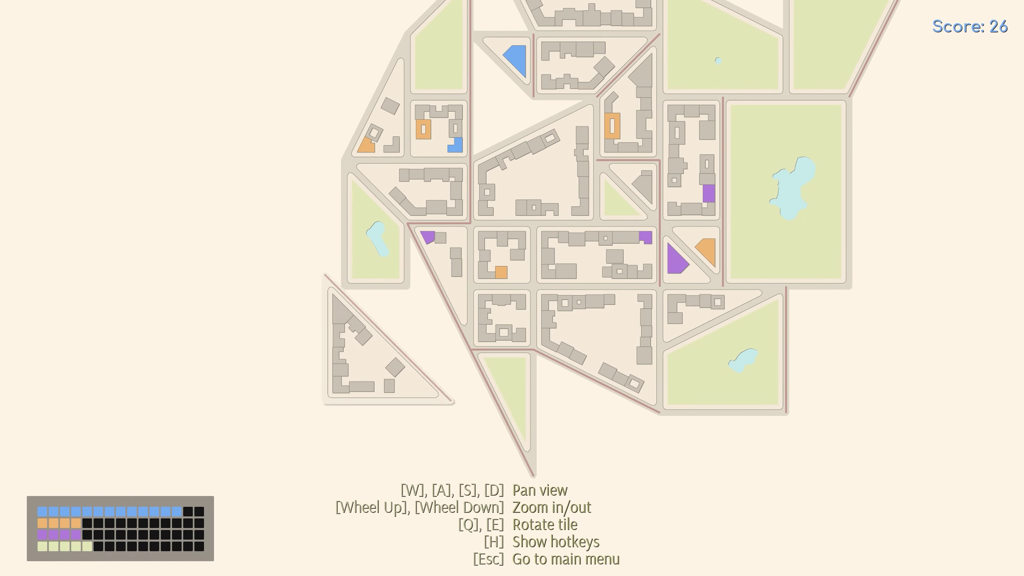
{"action": "scroll", "coordinate": [352, 320], "scroll_direction": "up", "scroll_amount": 1}
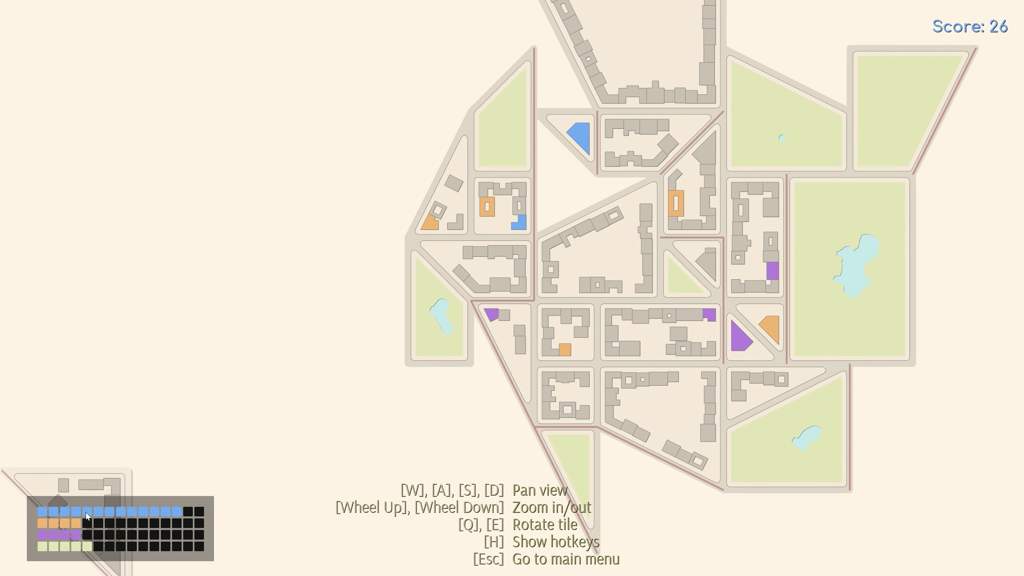
{"action": "key", "text": "w"}
{"action": "scroll", "coordinate": [511, 320], "scroll_direction": "up", "scroll_amount": 1}
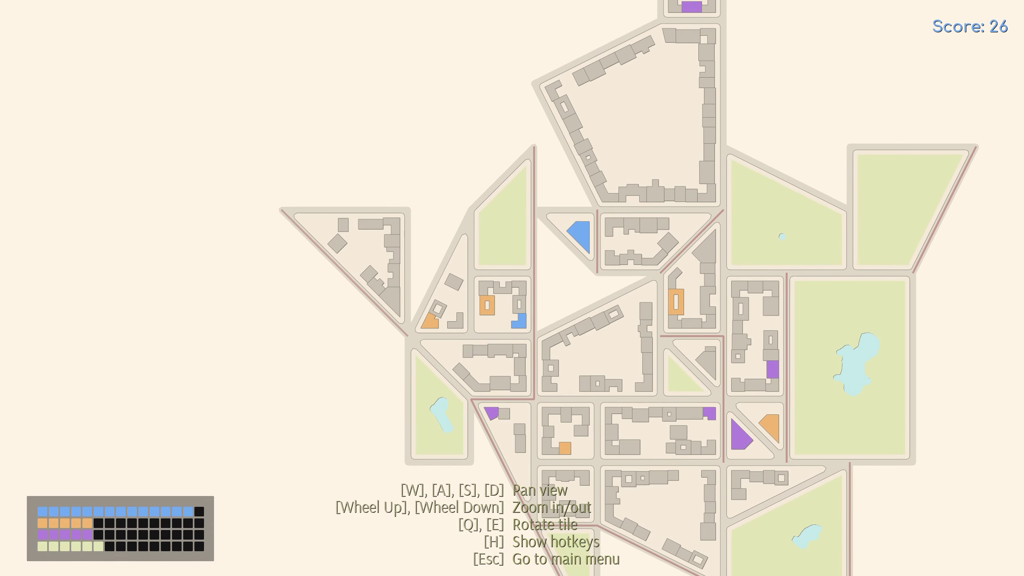
{"action": "scroll", "coordinate": [721, 240], "scroll_direction": "up", "scroll_amount": 1}
{"action": "scroll", "coordinate": [787, 222], "scroll_direction": "down", "scroll_amount": 1}
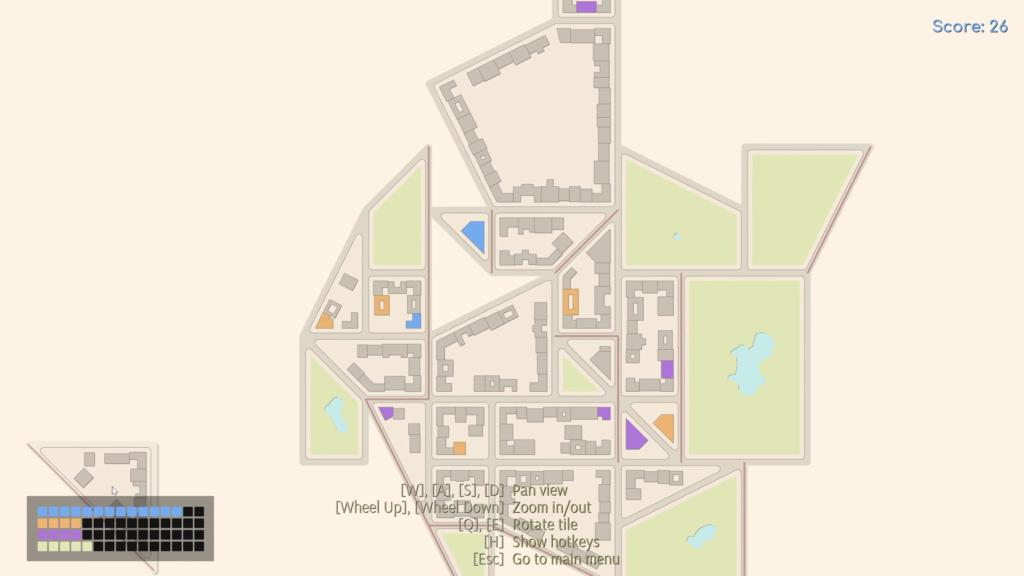
{"action": "scroll", "coordinate": [880, 384], "scroll_direction": "up", "scroll_amount": 1}
{"action": "scroll", "coordinate": [809, 391], "scroll_direction": "up", "scroll_amount": 1}
{"action": "key", "text": "e"}
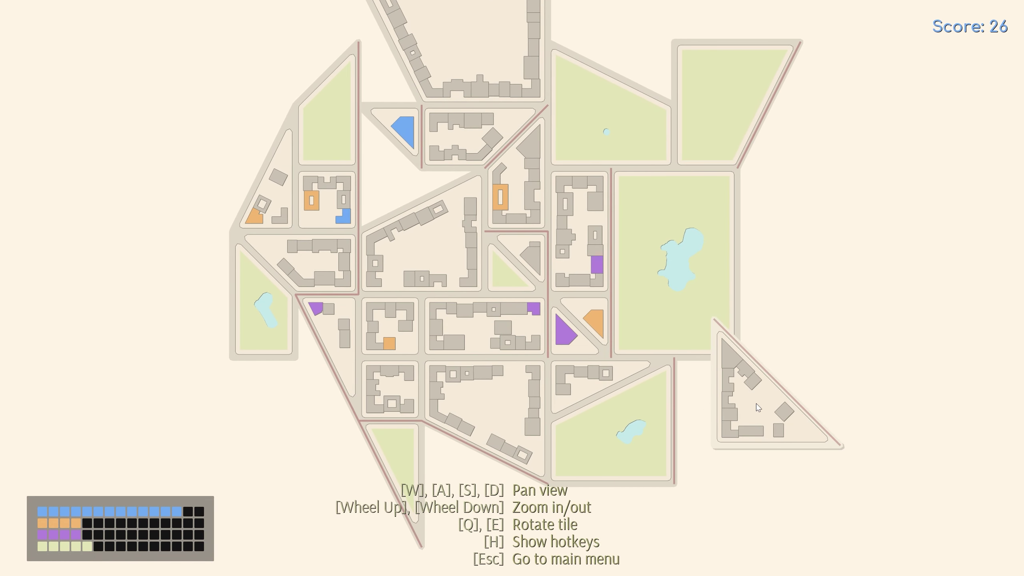
{"action": "left_click", "coordinate": [755, 404]}
{"action": "scroll", "coordinate": [756, 404], "scroll_direction": "up", "scroll_amount": 1}
{"action": "scroll", "coordinate": [422, 372], "scroll_direction": "down", "scroll_amount": 1}
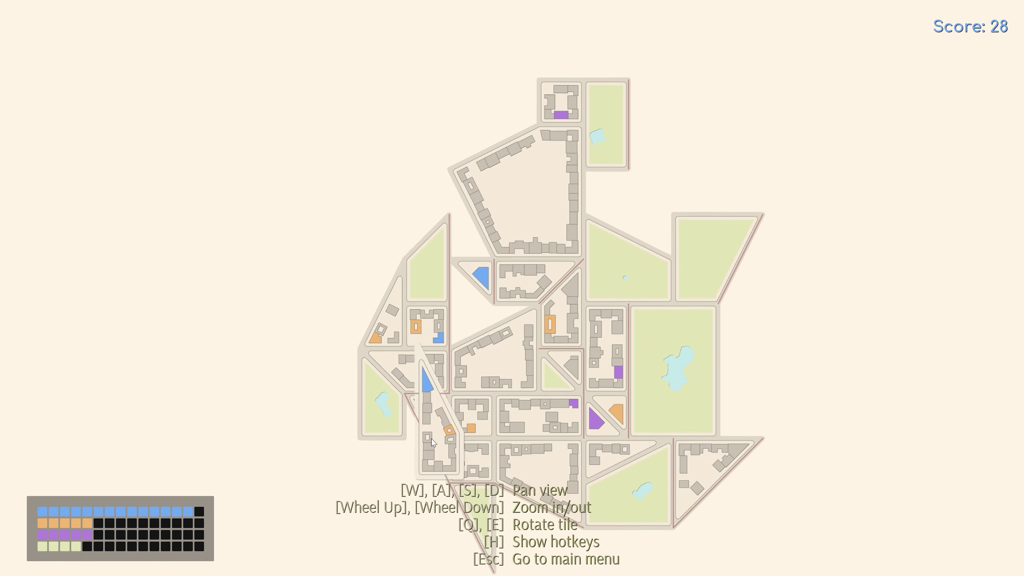
Fit the long tile upright against the right edge and the tall block beside the park.
{"action": "key", "text": "w"}
{"action": "key", "text": "q"}
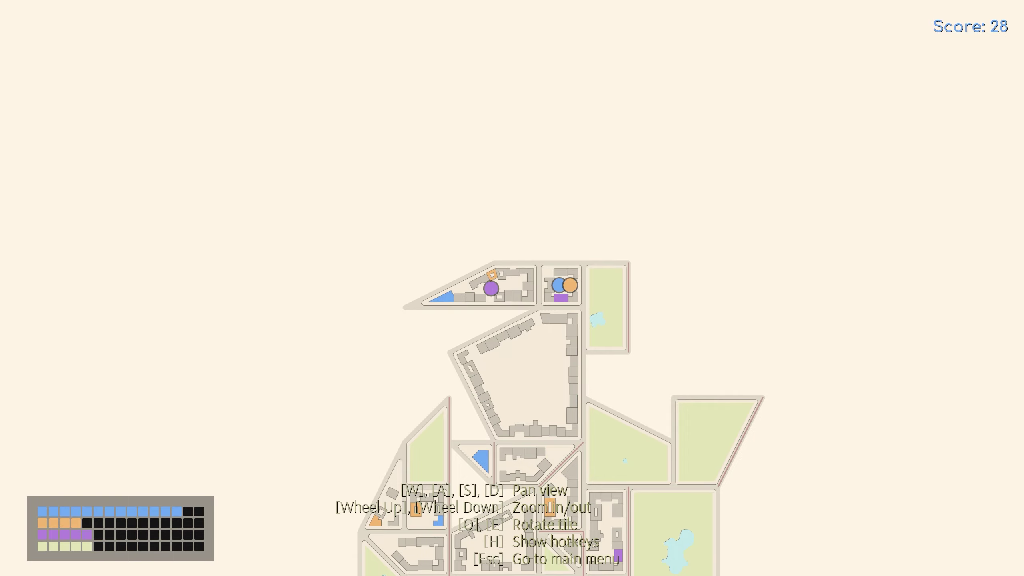
{"action": "key", "text": "s"}
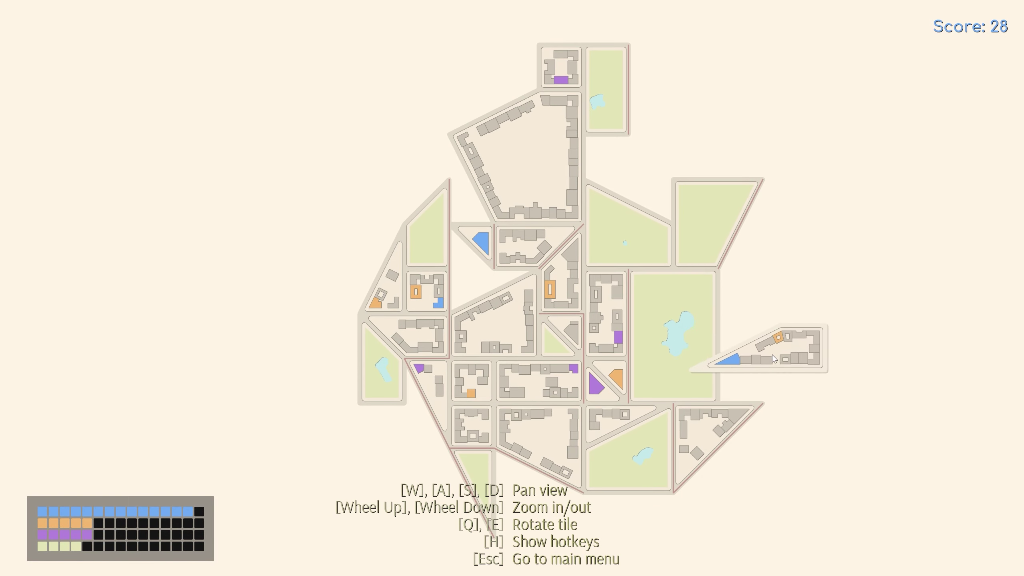
{"action": "key", "text": "e"}
{"action": "left_click", "coordinate": [760, 370]}
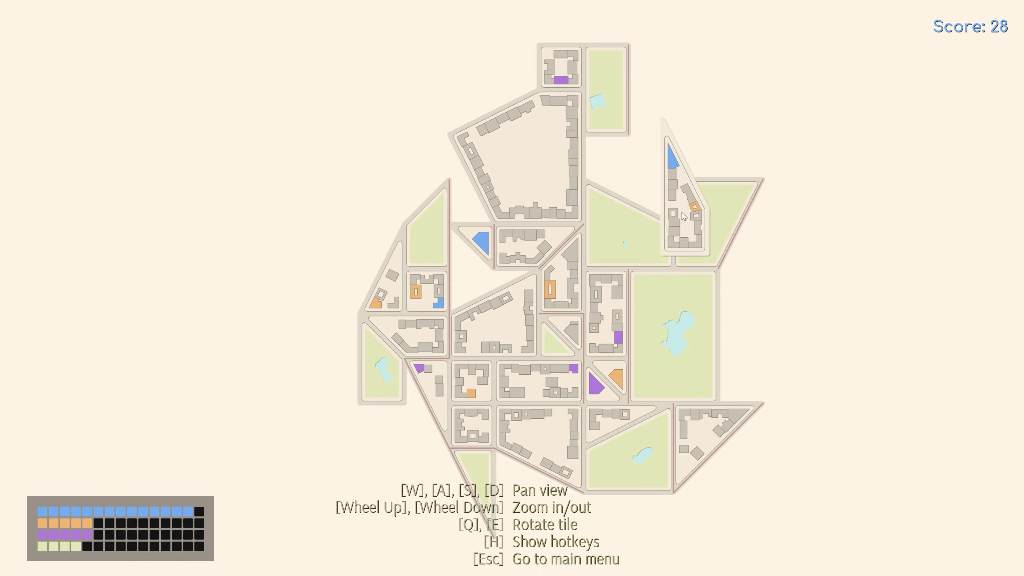
{"action": "left_click", "coordinate": [663, 120]}
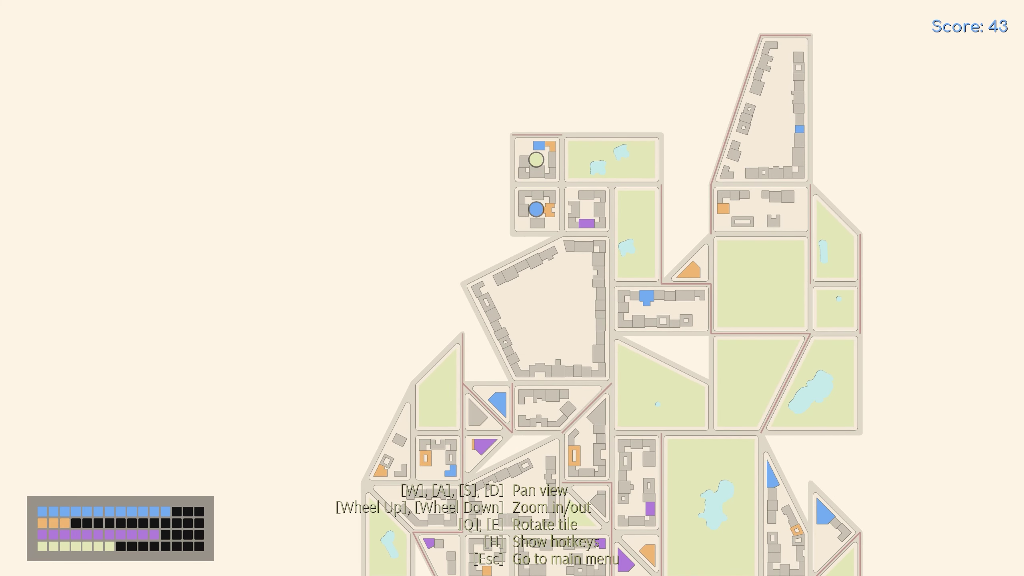
Place the waiting tile near the top and a rotated pentagon block at the right cluster.
{"action": "left_click", "coordinate": [536, 185]}
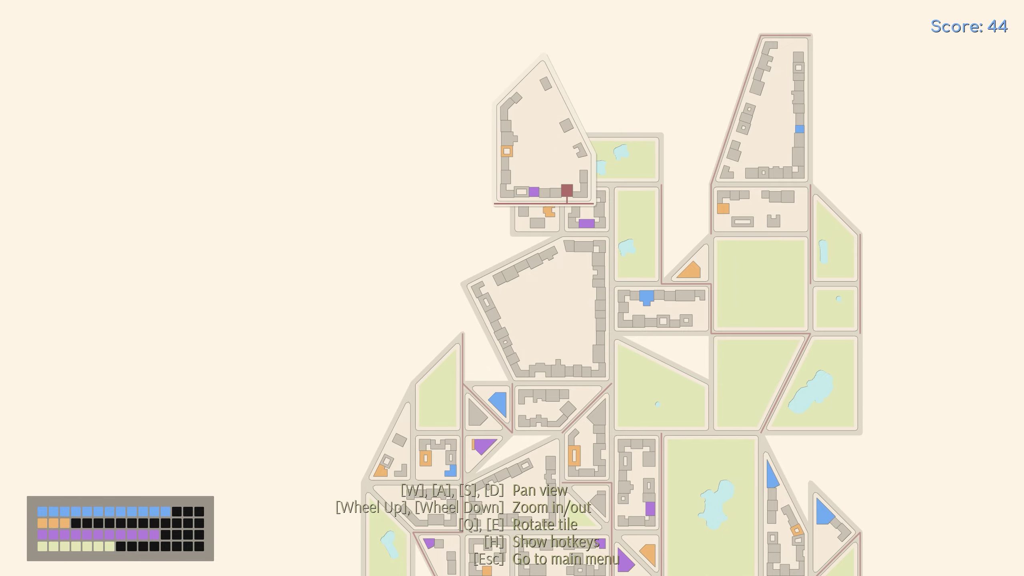
{"action": "scroll", "coordinate": [642, 167], "scroll_direction": "up", "scroll_amount": 2}
{"action": "scroll", "coordinate": [620, 281], "scroll_direction": "down", "scroll_amount": 2}
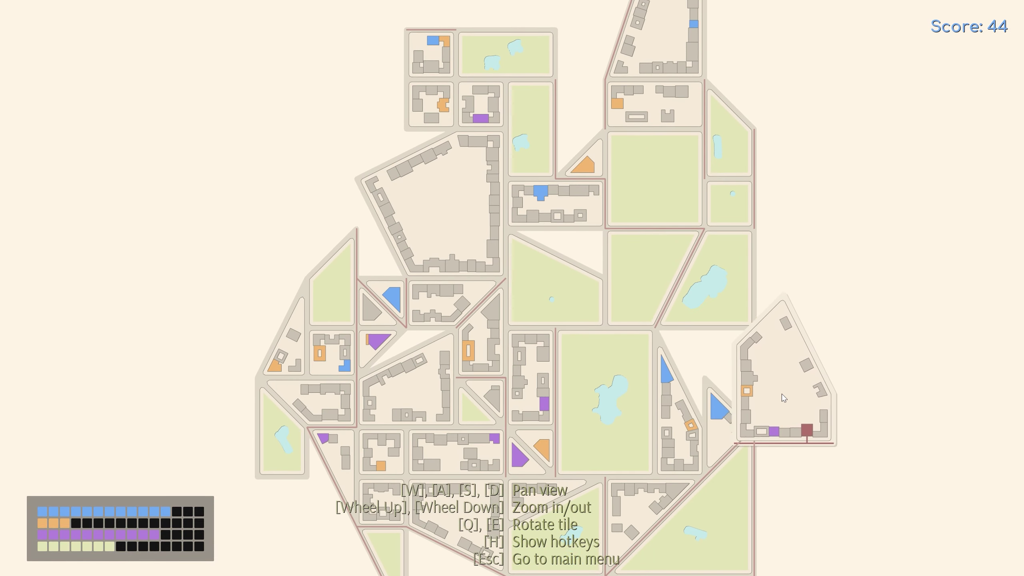
{"action": "key", "text": "s"}
{"action": "key", "text": "e"}
{"action": "key", "text": "e"}
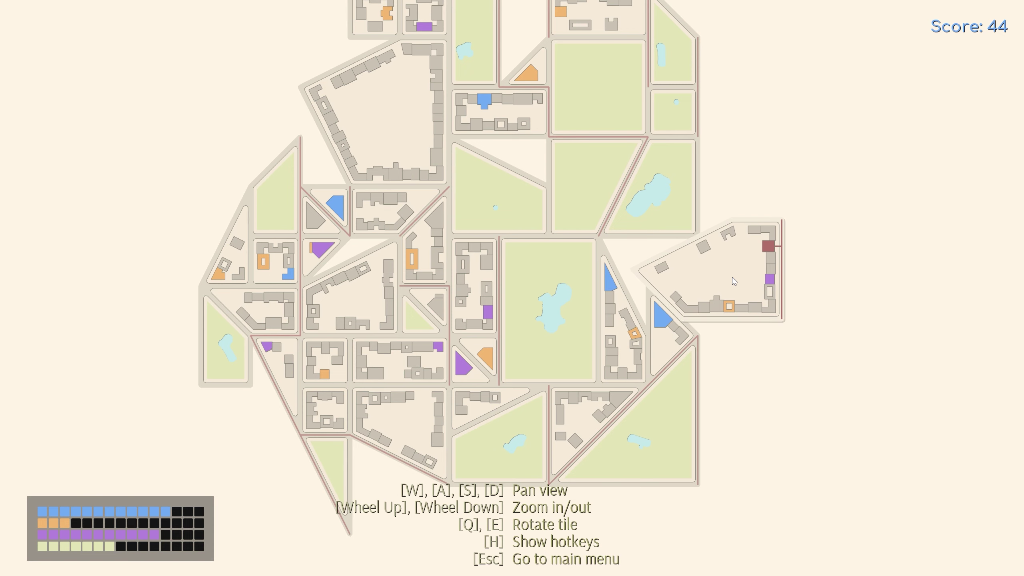
{"action": "key", "text": "e"}
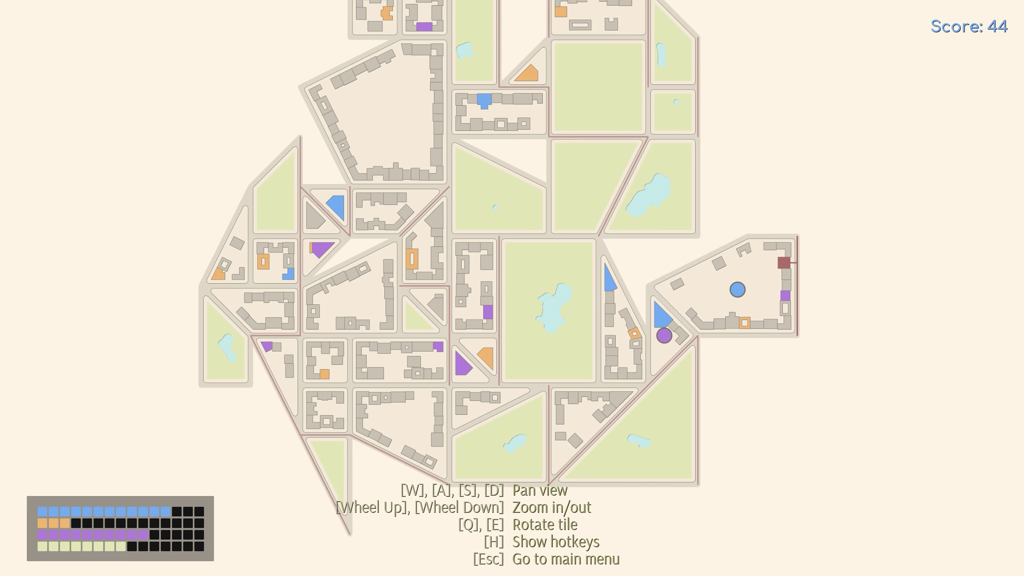
{"action": "left_click", "coordinate": [738, 290]}
{"action": "scroll", "coordinate": [720, 264], "scroll_direction": "up", "scroll_amount": 1}
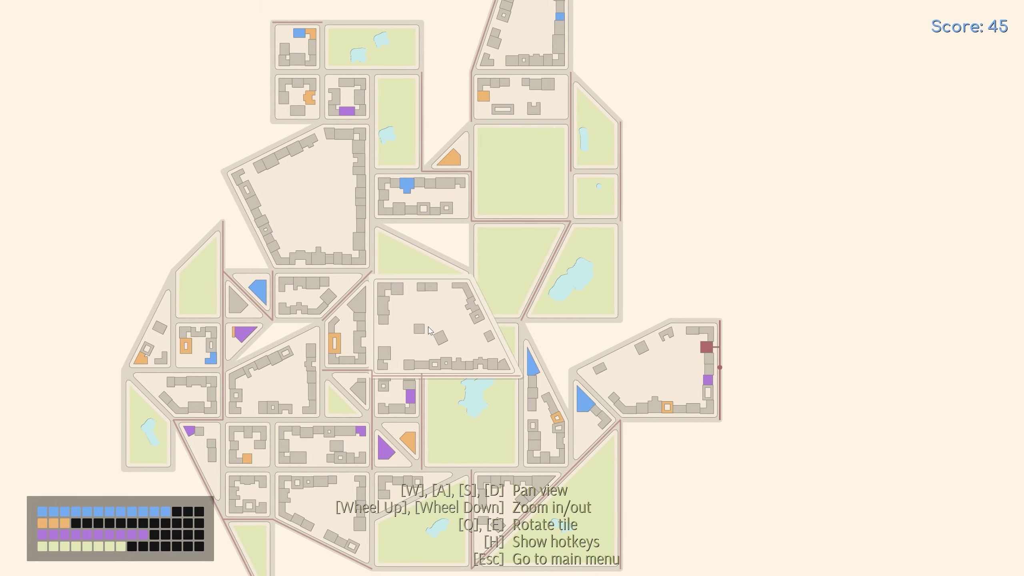
{"action": "scroll", "coordinate": [713, 456], "scroll_direction": "up", "scroll_amount": 4}
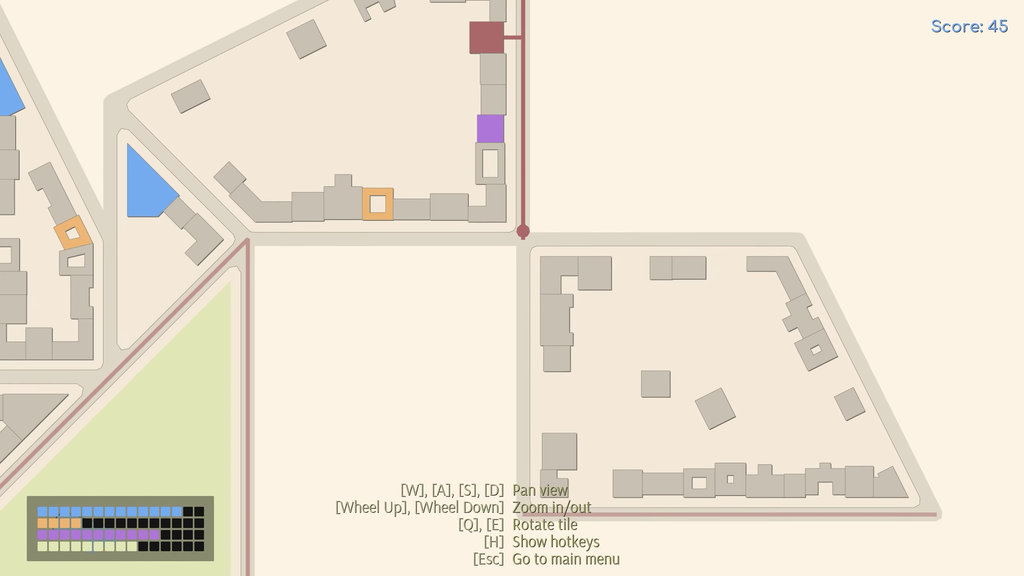
{"action": "scroll", "coordinate": [720, 320], "scroll_direction": "down", "scroll_amount": 4}
Rotate the next block tile to fit along the right edge.
{"action": "key", "text": "w"}
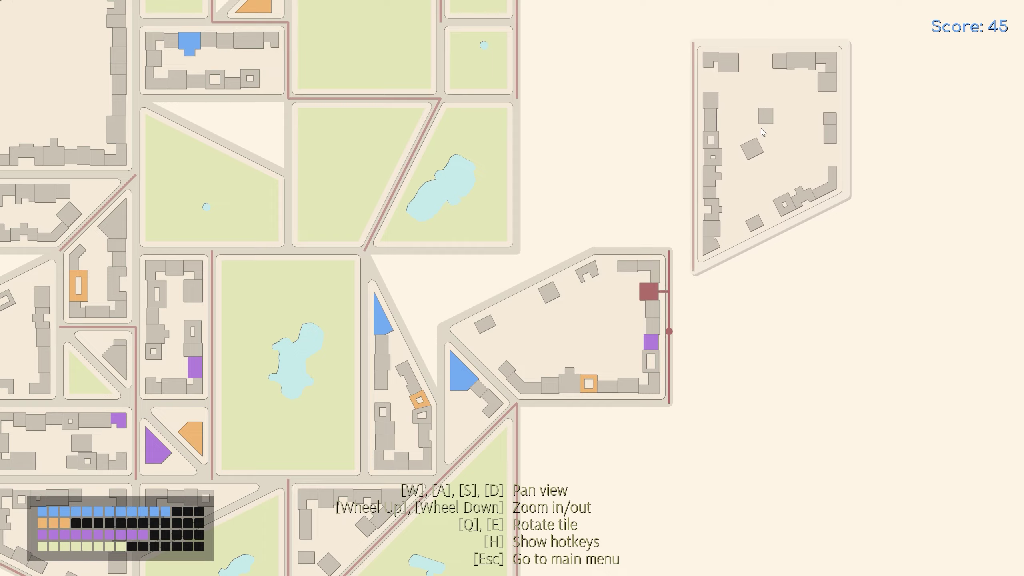
{"action": "scroll", "coordinate": [761, 131], "scroll_direction": "down", "scroll_amount": 4}
{"action": "key", "text": "w"}
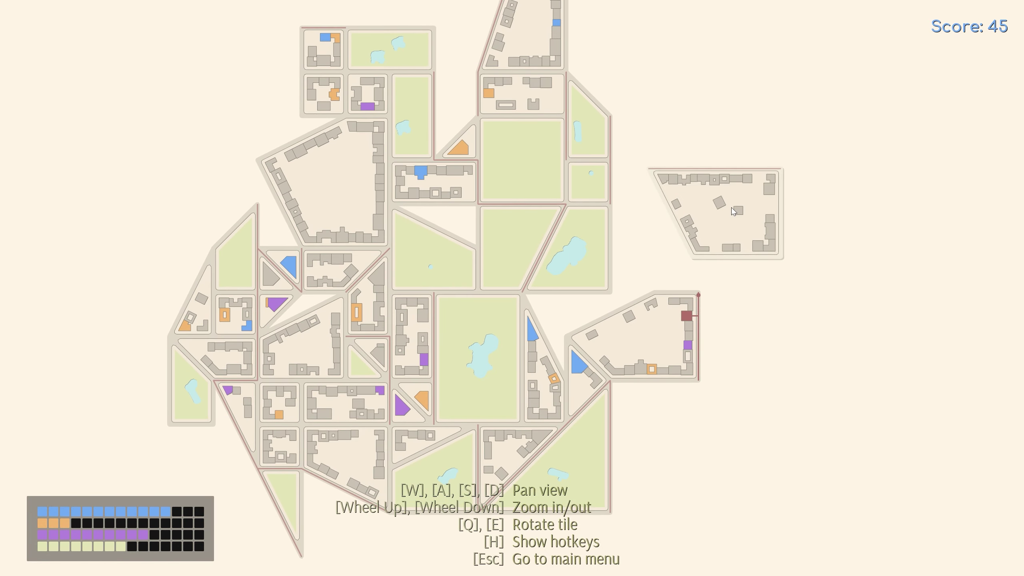
{"action": "key", "text": "e"}
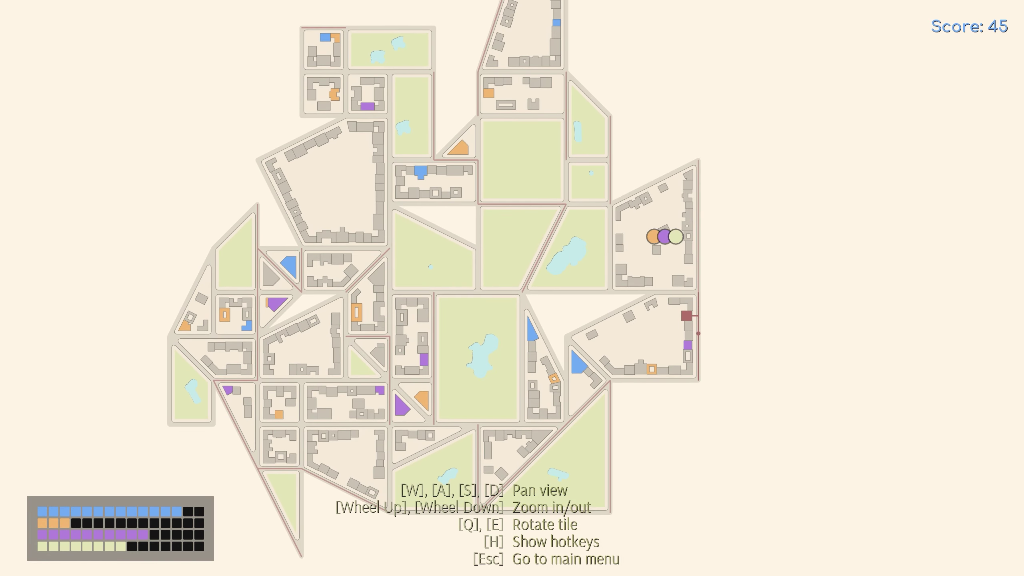
{"action": "key", "text": "w"}
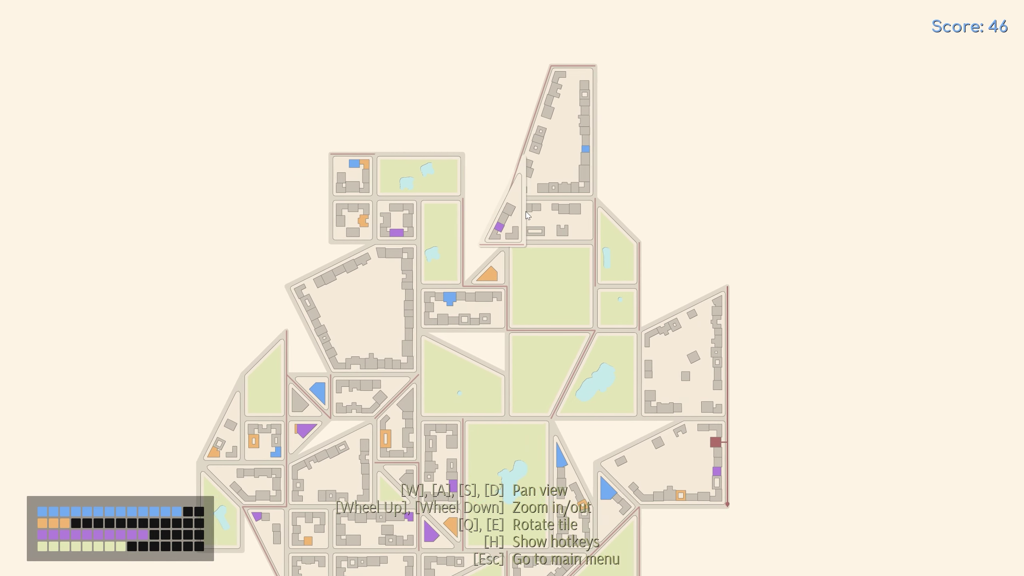
Place a triangular block at the top right and turn the next tile upright.
{"action": "left_click", "coordinate": [680, 256]}
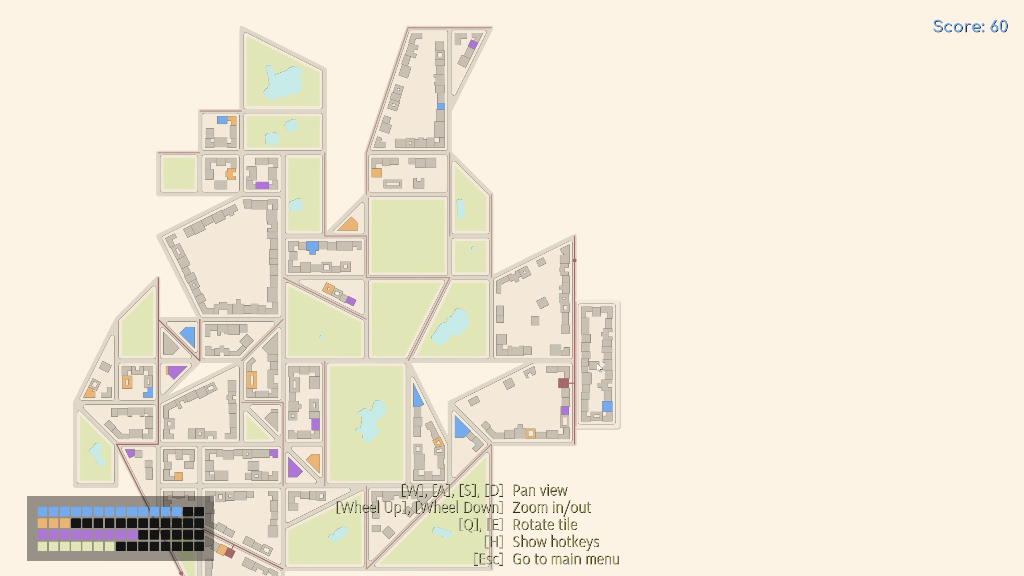
{"action": "key", "text": "e"}
{"action": "key", "text": "q"}
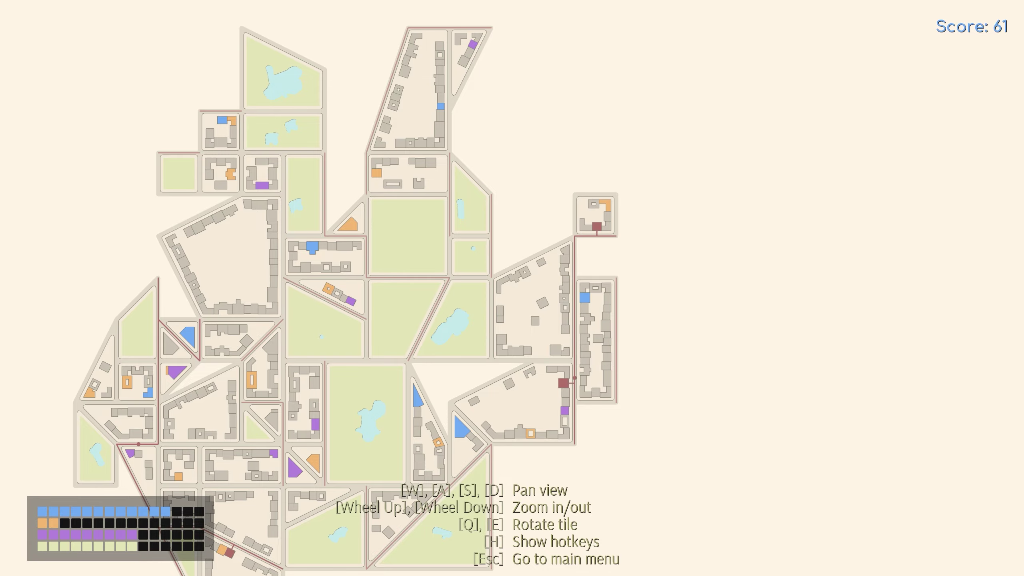
{"action": "scroll", "coordinate": [595, 215], "scroll_direction": "up", "scroll_amount": 2}
{"action": "scroll", "coordinate": [544, 257], "scroll_direction": "up", "scroll_amount": 2}
{"action": "scroll", "coordinate": [509, 299], "scroll_direction": "up", "scroll_amount": 2}
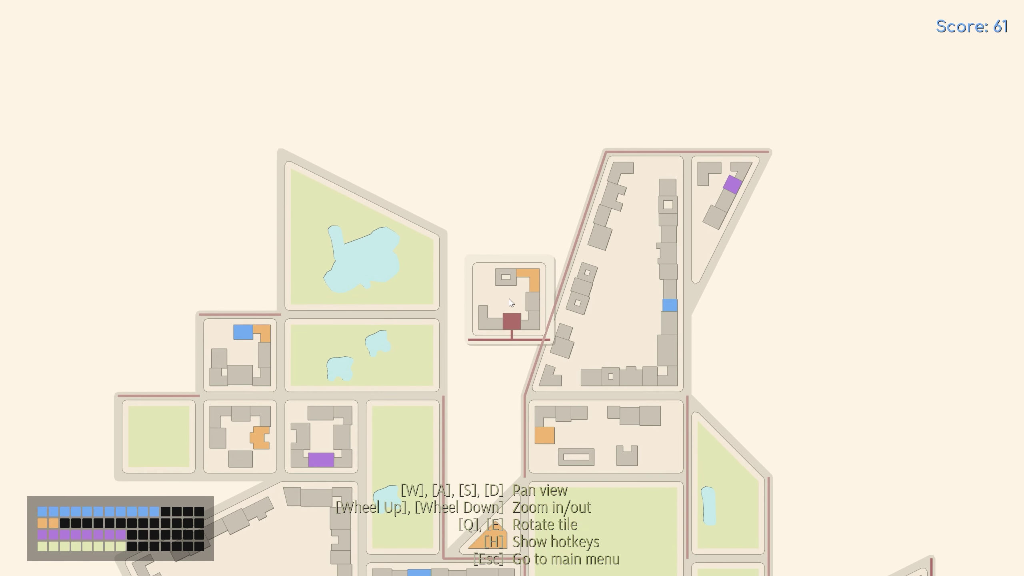
Rotate the small square block into the top-centre gap for a score of 62.
{"action": "key", "text": "e"}
{"action": "key", "text": "s"}
{"action": "key", "text": "e"}
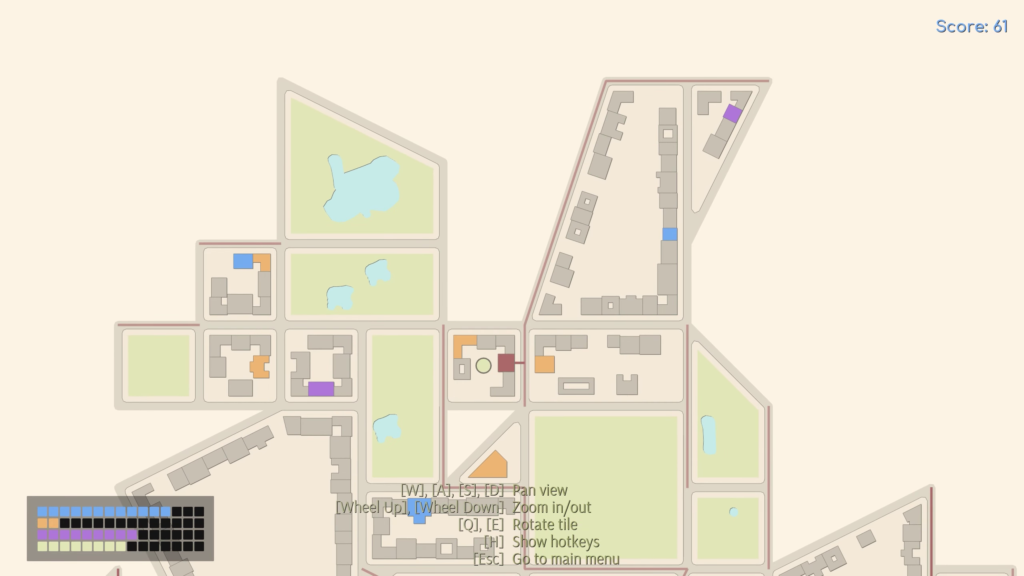
{"action": "left_click", "coordinate": [483, 365]}
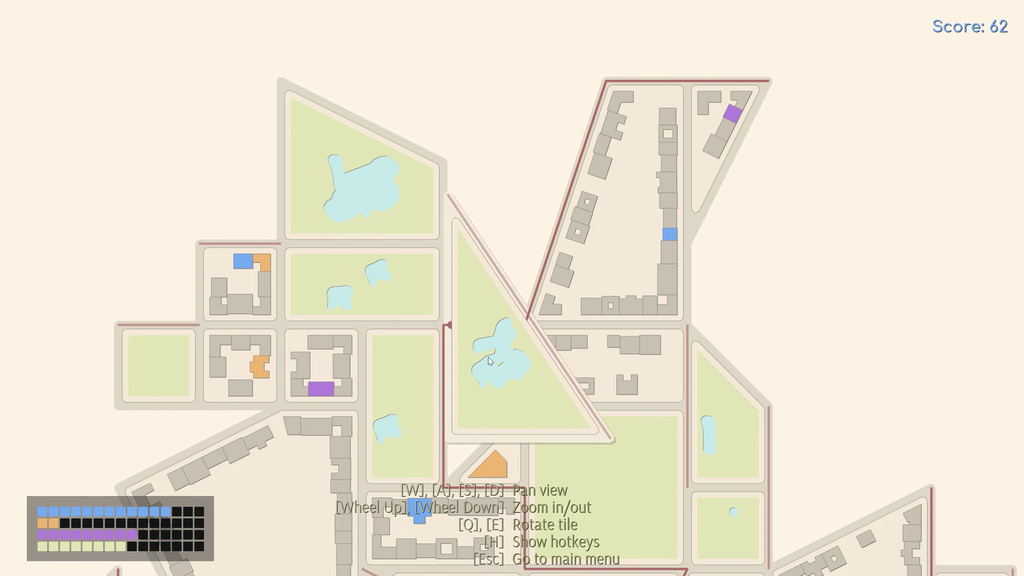
{"action": "scroll", "coordinate": [484, 365], "scroll_direction": "down", "scroll_amount": 5}
{"action": "scroll", "coordinate": [600, 326], "scroll_direction": "up", "scroll_amount": 3}
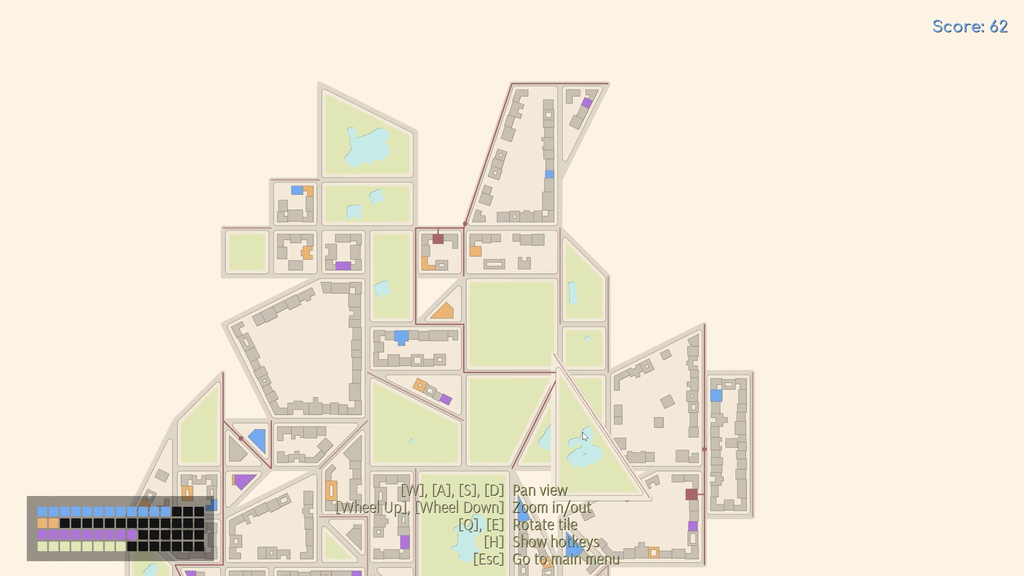
{"action": "scroll", "coordinate": [573, 250], "scroll_direction": "up", "scroll_amount": 1}
{"action": "scroll", "coordinate": [572, 250], "scroll_direction": "down", "scroll_amount": 1}
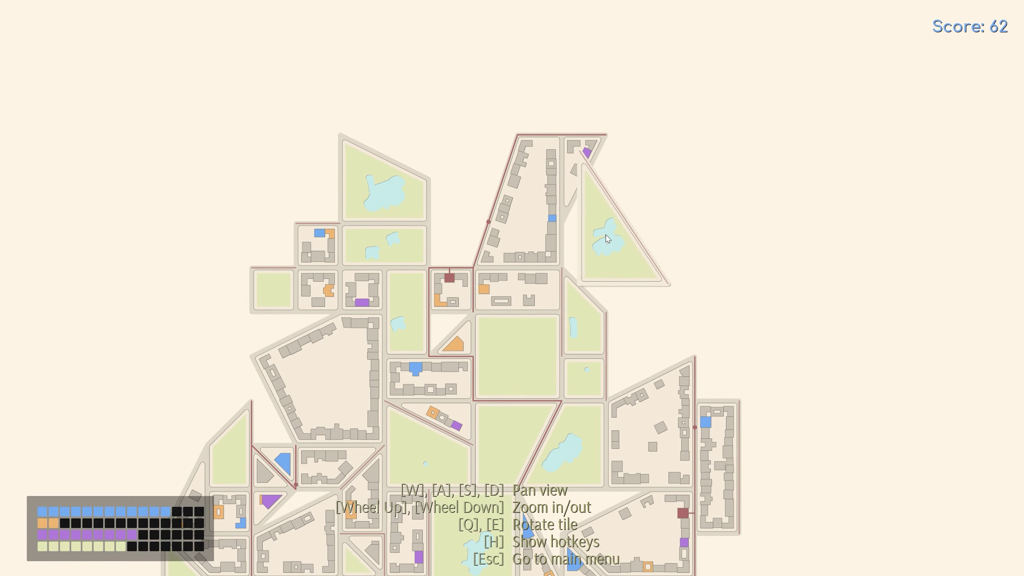
{"action": "scroll", "coordinate": [414, 294], "scroll_direction": "down", "scroll_amount": 2}
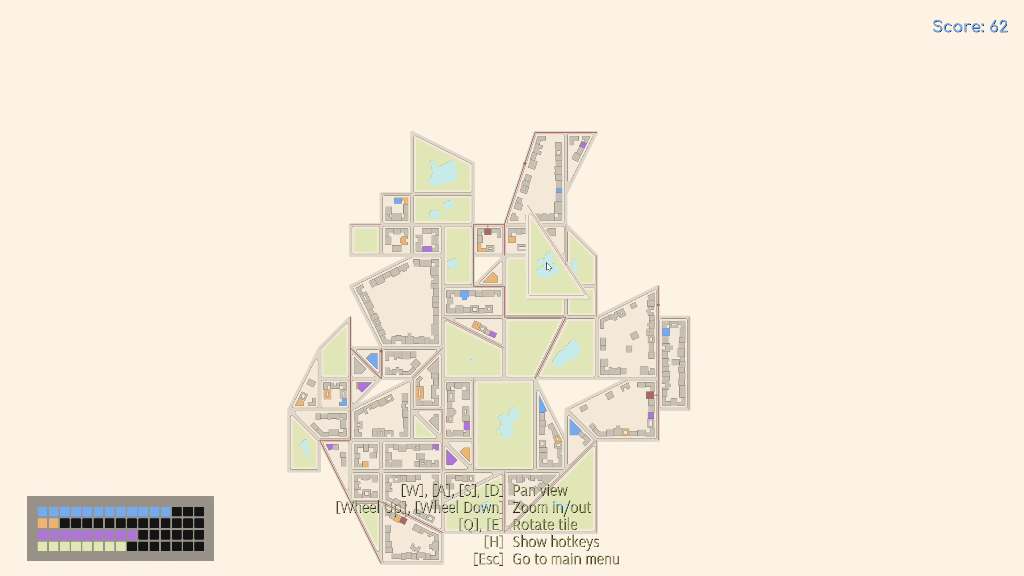
{"action": "scroll", "coordinate": [586, 295], "scroll_direction": "up", "scroll_amount": 1}
{"action": "scroll", "coordinate": [383, 321], "scroll_direction": "up", "scroll_amount": 1}
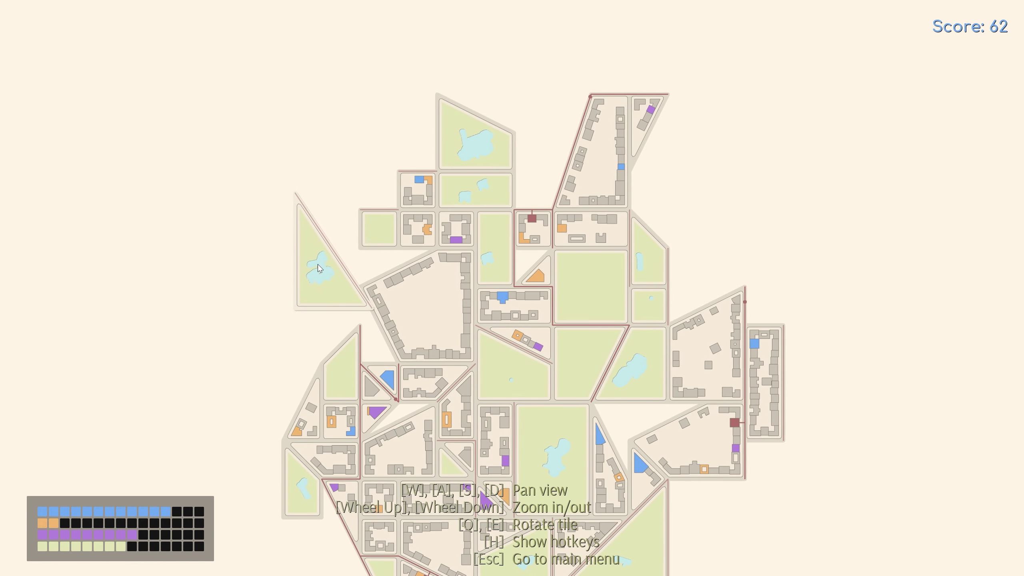
{"action": "key", "text": "d"}
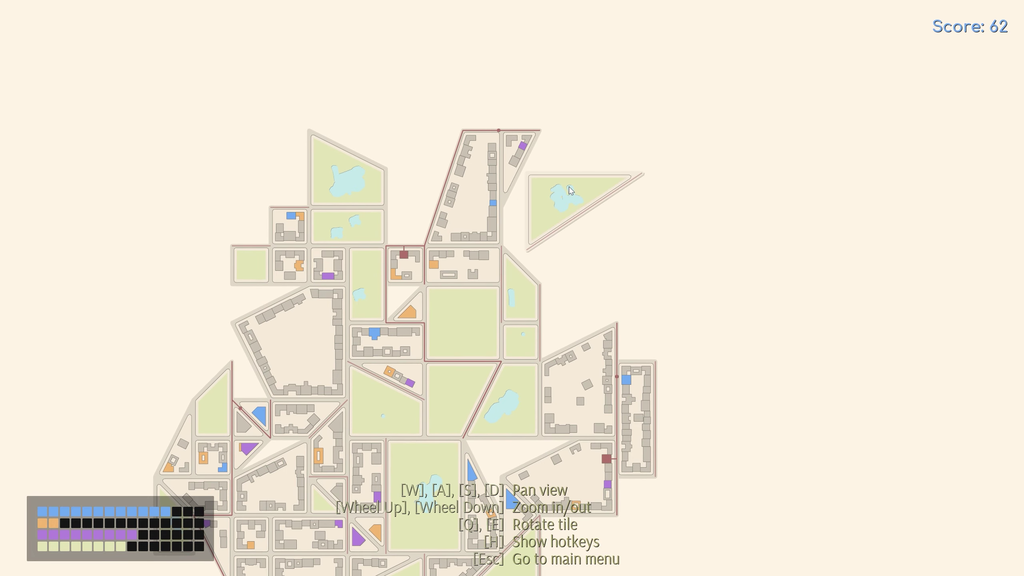
Place the triangular park at the city's top and an upright block at the top-left.
{"action": "left_click", "coordinate": [552, 175]}
{"action": "key", "text": "a"}
{"action": "key", "text": "e"}
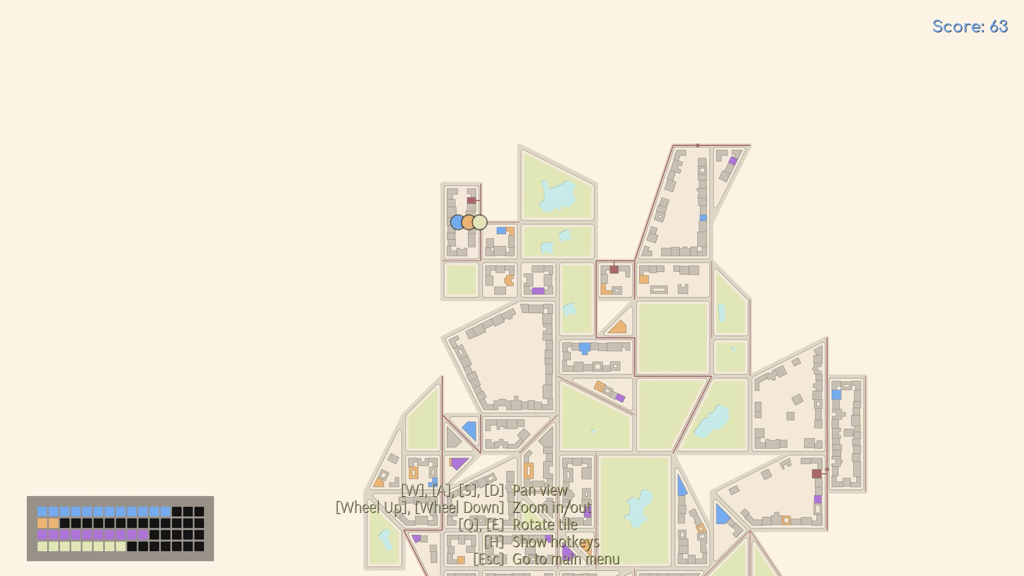
{"action": "left_click", "coordinate": [501, 176]}
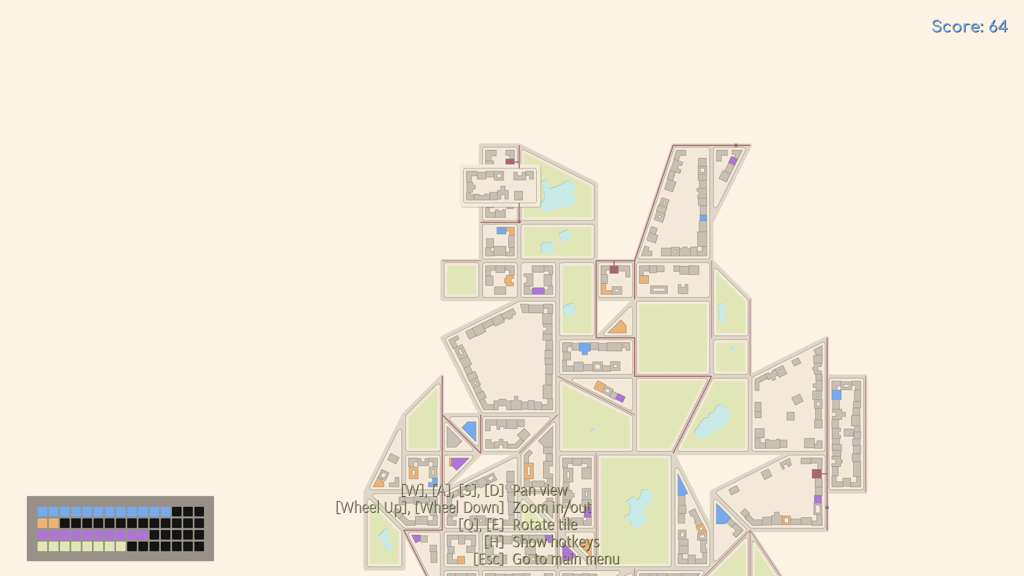
Add a block beside the column tile, score it, and place a green park near the top-left.
{"action": "key", "text": "e"}
{"action": "left_click", "coordinate": [477, 226]}
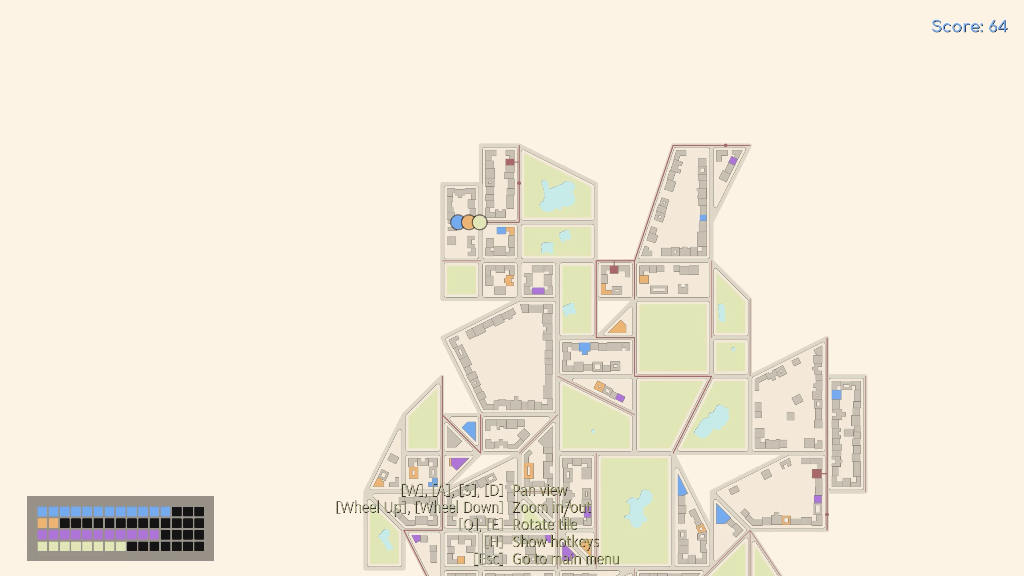
{"action": "left_click", "coordinate": [479, 222]}
{"action": "scroll", "coordinate": [469, 206], "scroll_direction": "up", "scroll_amount": 2}
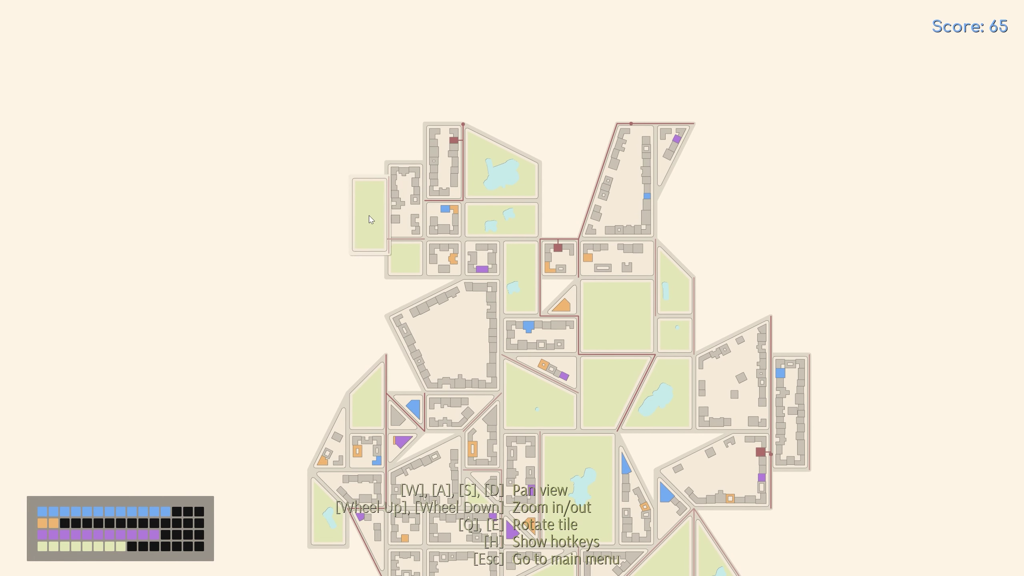
{"action": "left_click", "coordinate": [399, 127]}
Choose a colour marker and fit a rotated block into the city's bottom gap.
{"action": "key", "text": "s"}
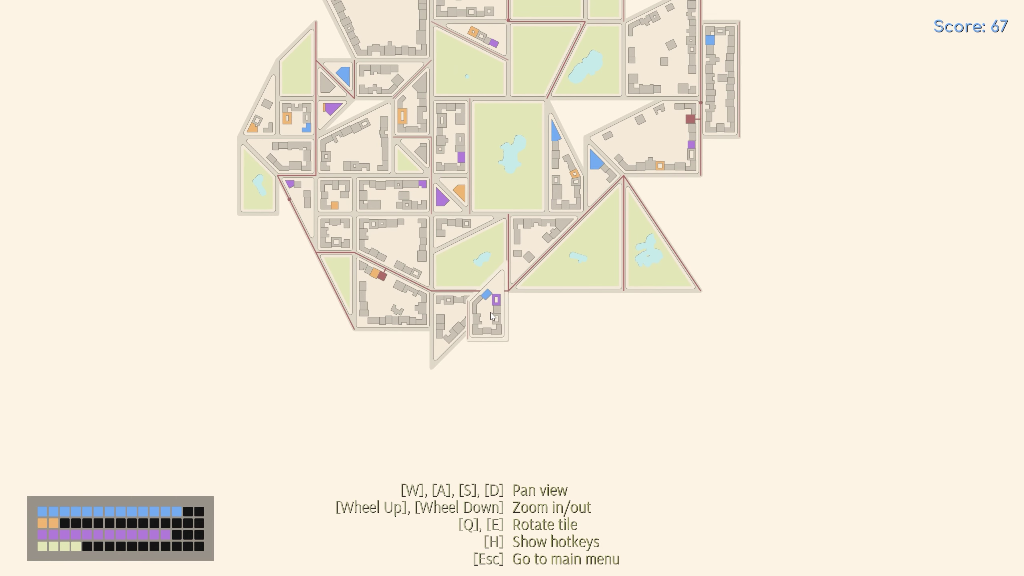
{"action": "left_click", "coordinate": [466, 316]}
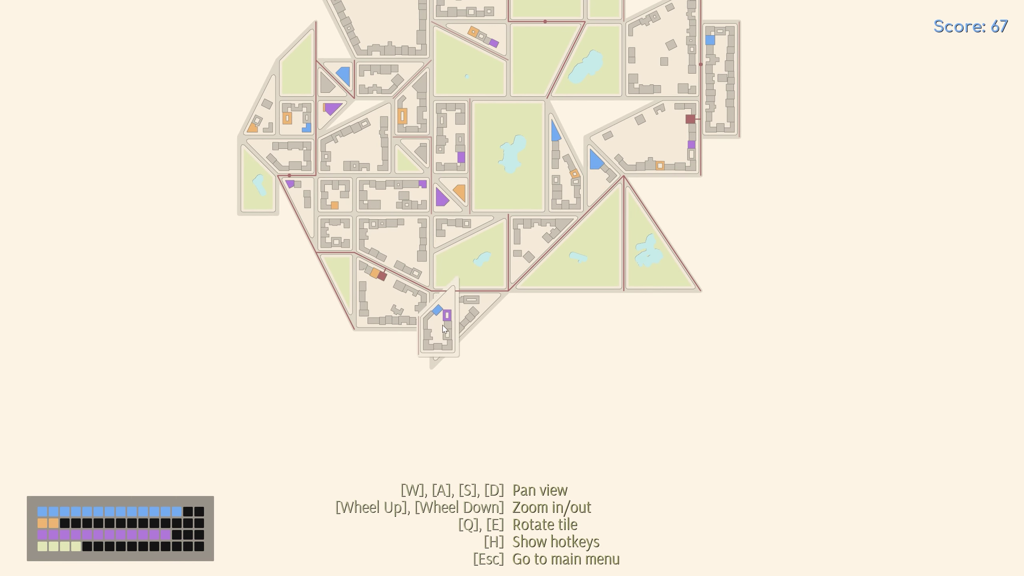
{"action": "key", "text": "e"}
{"action": "left_click", "coordinate": [388, 361]}
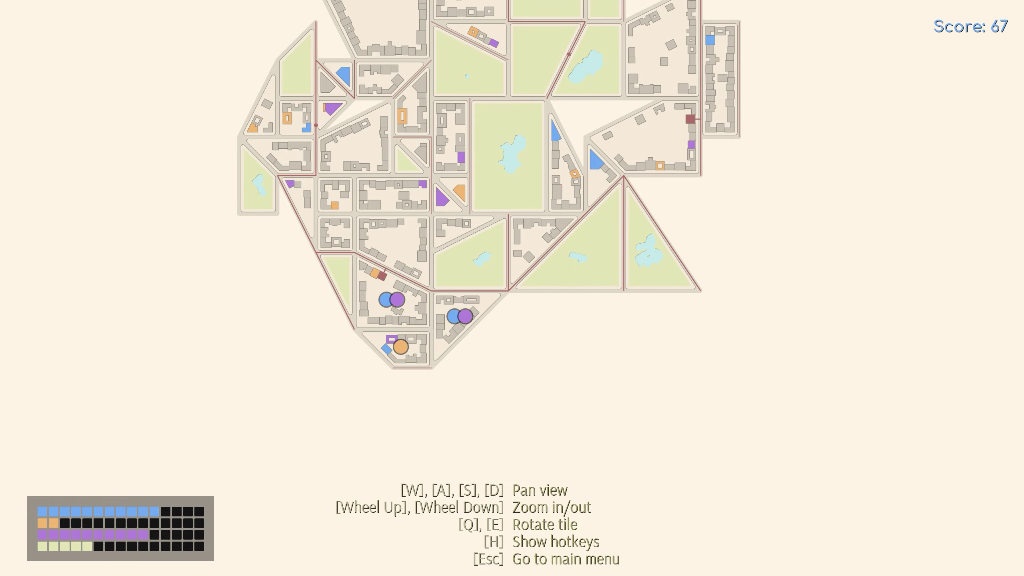
Score the bottom tile with a colour marker and attach a block to the upper-left edge.
{"action": "left_click", "coordinate": [400, 345]}
{"action": "key", "text": "w"}
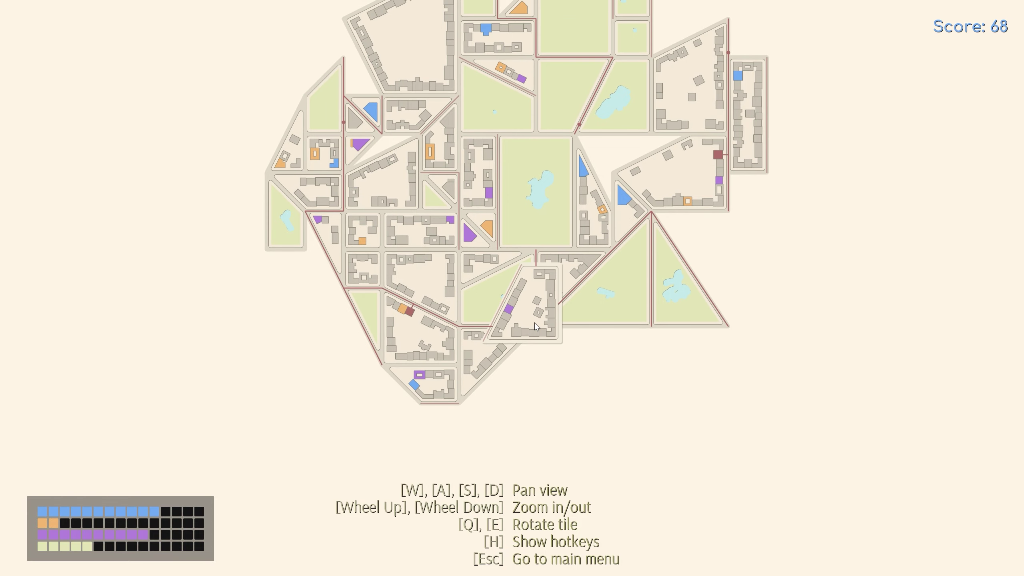
{"action": "key", "text": "w"}
{"action": "key", "text": "w"}
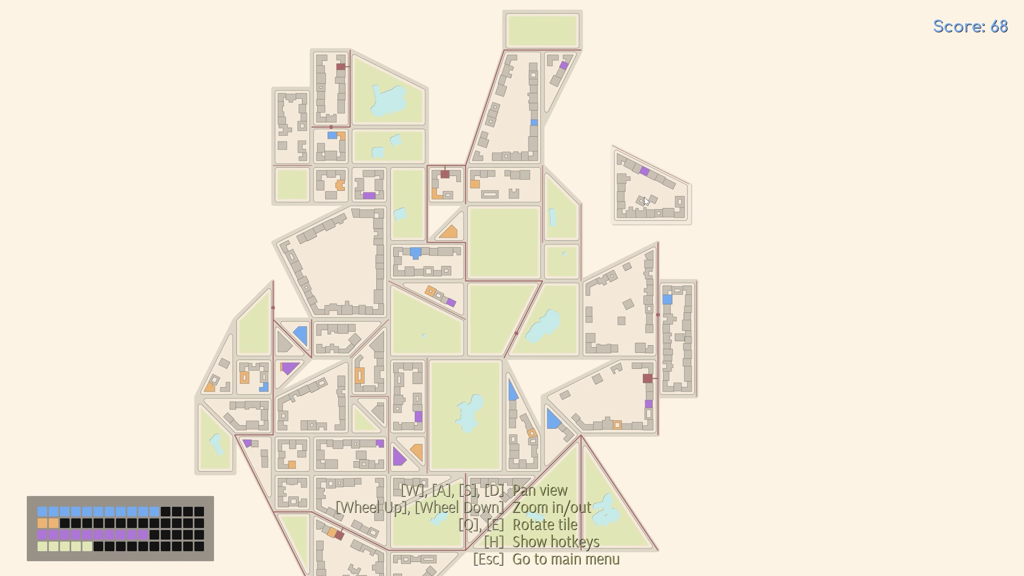
{"action": "left_click", "coordinate": [645, 200]}
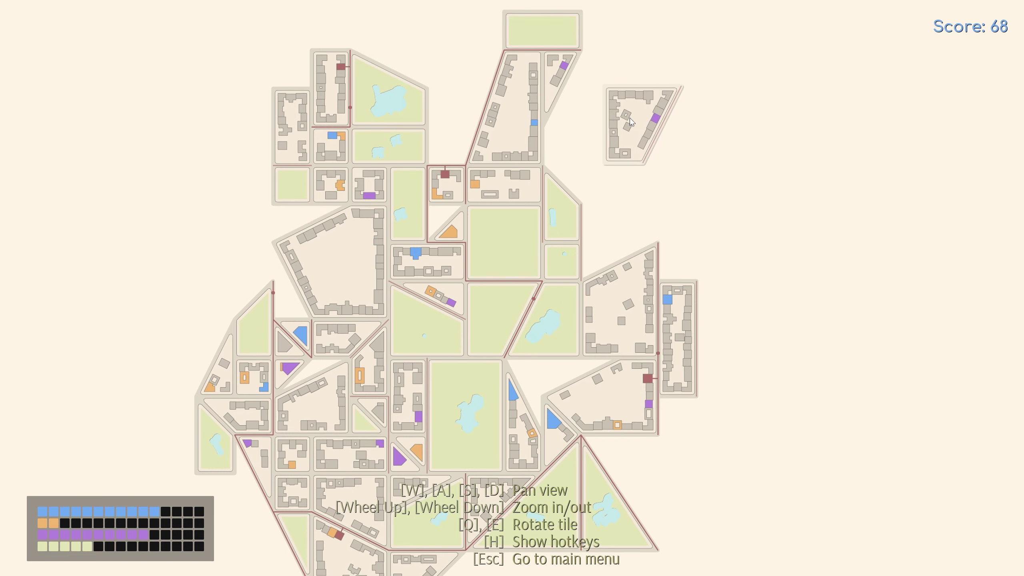
{"action": "key", "text": "w"}
{"action": "key", "text": "a"}
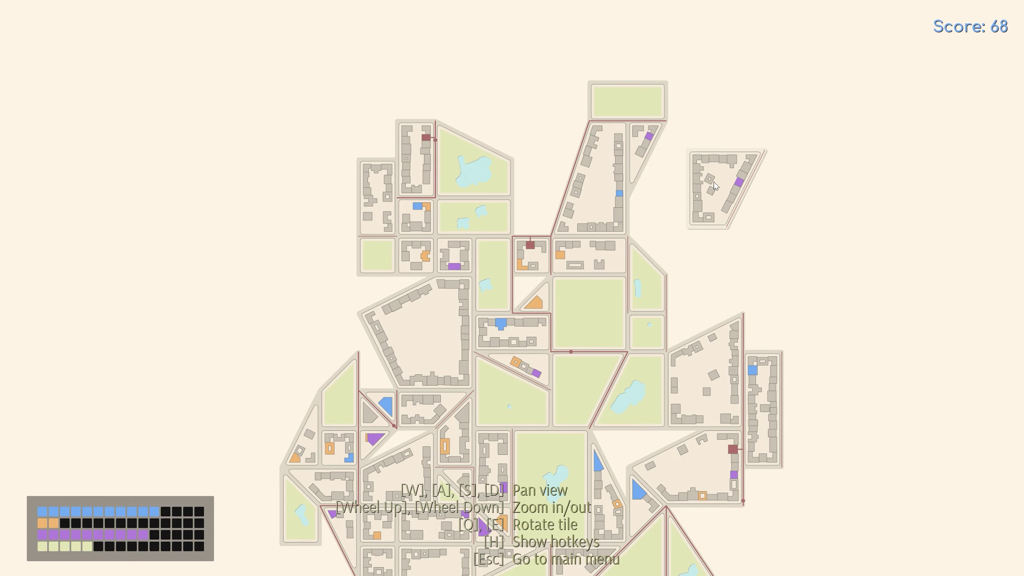
{"action": "key", "text": "w"}
{"action": "key", "text": "d"}
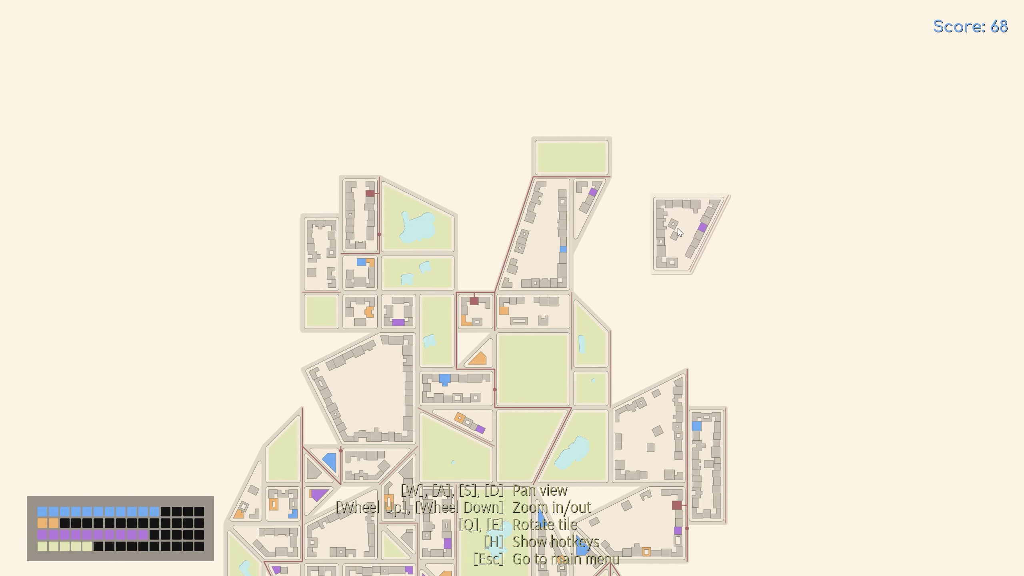
{"action": "key", "text": "w"}
{"action": "key", "text": "a"}
{"action": "left_click", "coordinate": [449, 223]}
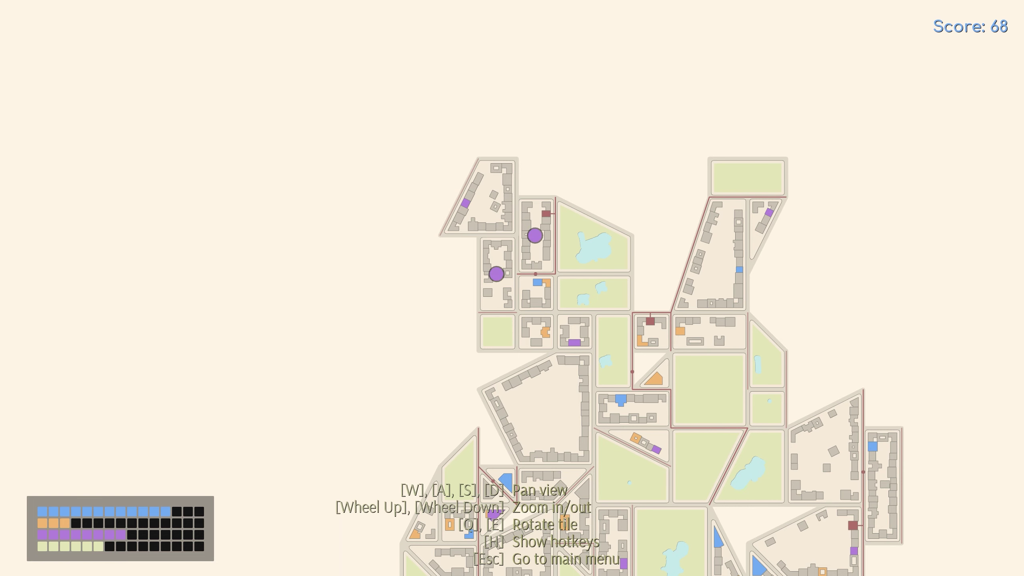
Place a horizontal triangle block at the upper-left and score it with a colour marker.
{"action": "key", "text": "w"}
{"action": "key", "text": "e"}
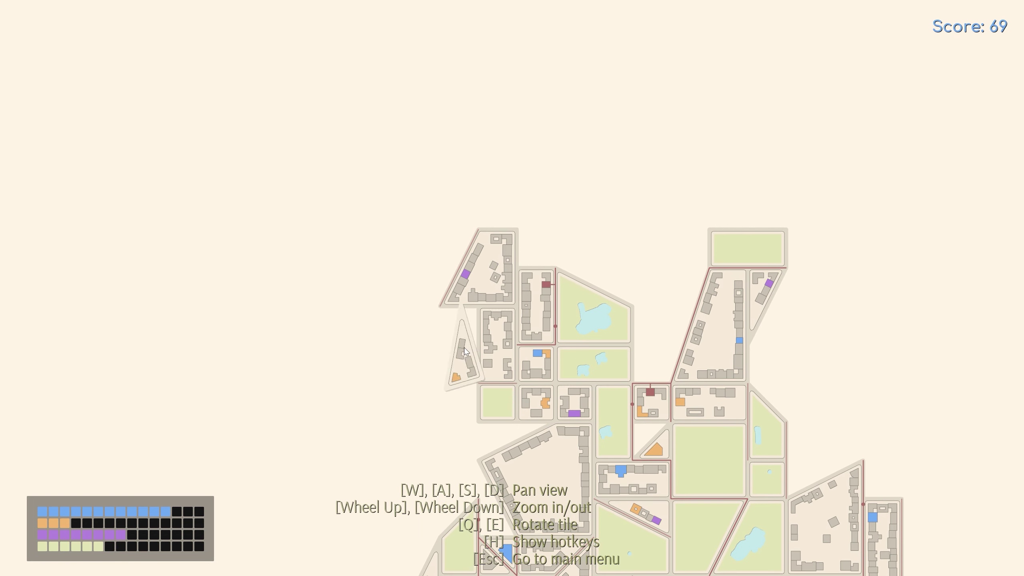
{"action": "key", "text": "e"}
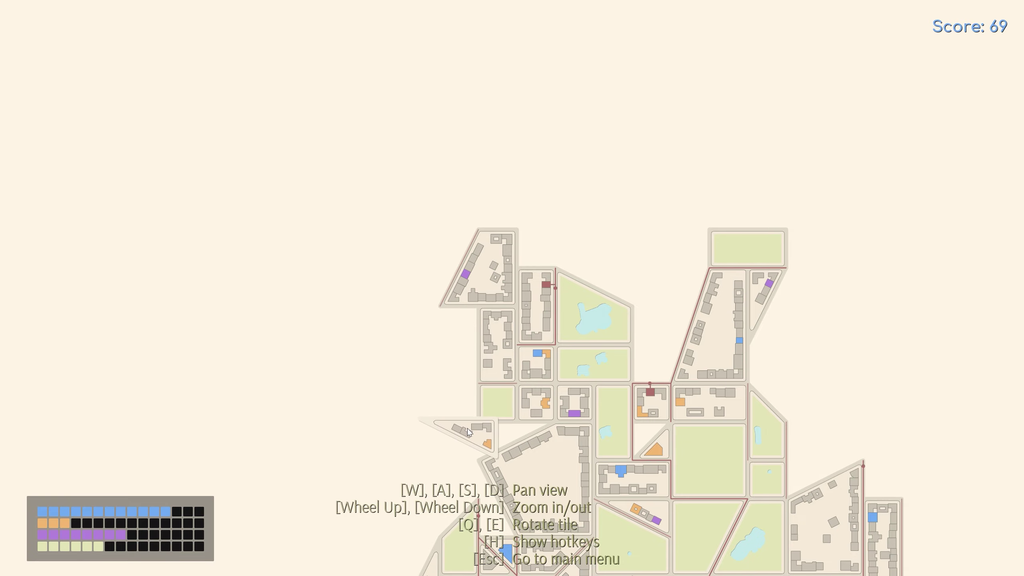
{"action": "left_click", "coordinate": [449, 340]}
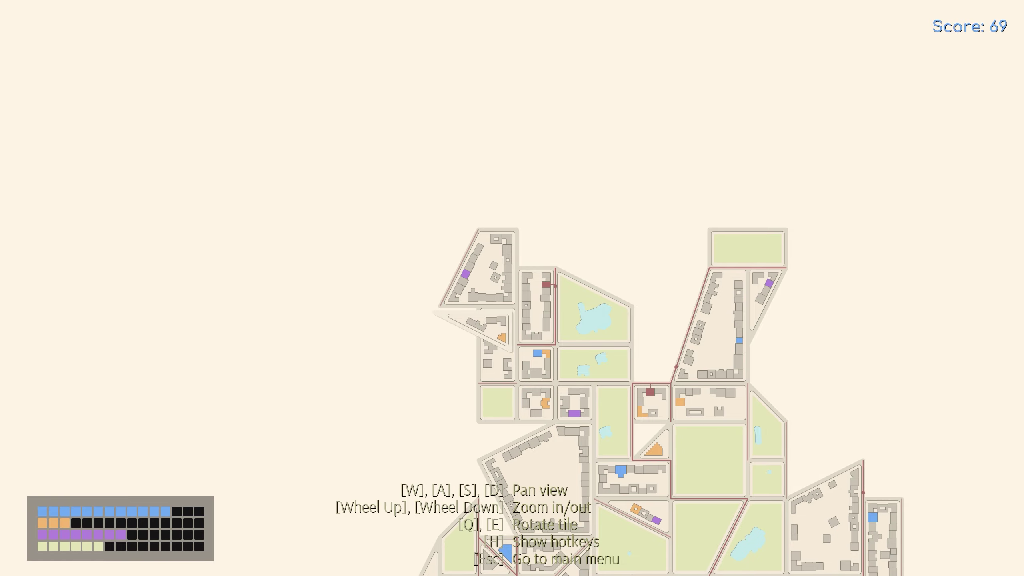
{"action": "key", "text": "d"}
{"action": "scroll", "coordinate": [634, 249], "scroll_direction": "up", "scroll_amount": 4}
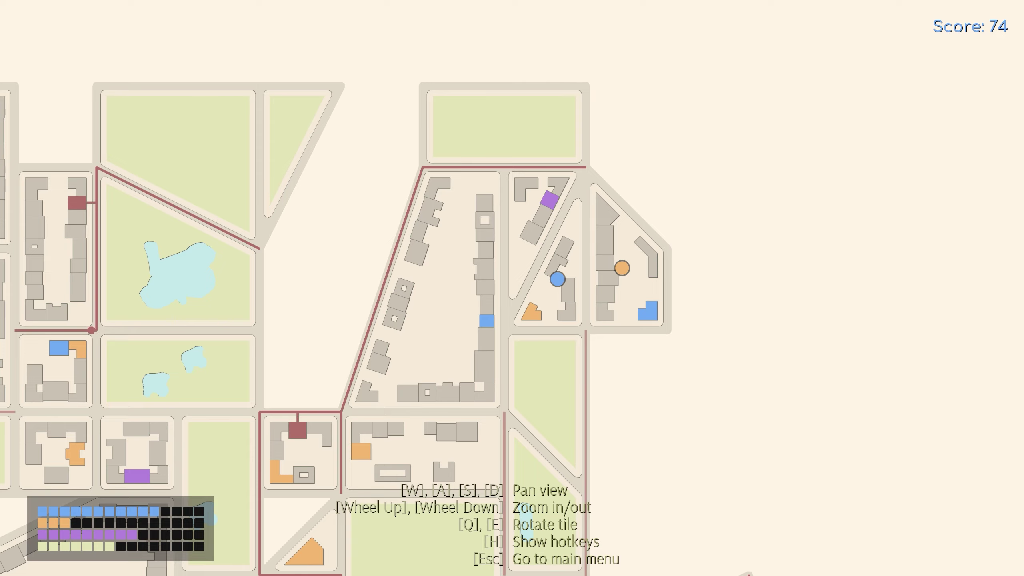
{"action": "scroll", "coordinate": [633, 251], "scroll_direction": "down", "scroll_amount": 2}
{"action": "key", "text": "a"}
{"action": "left_click", "coordinate": [395, 336]}
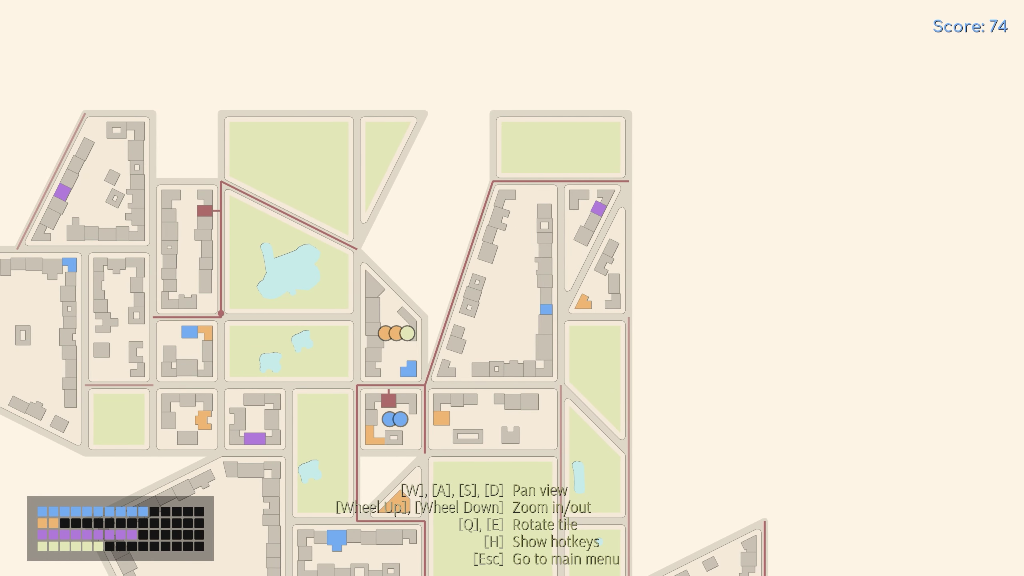
Place two tiles at the city's top and a block on its right edge.
{"action": "left_click", "coordinate": [392, 320]}
{"action": "scroll", "coordinate": [480, 320], "scroll_direction": "down", "scroll_amount": 5}
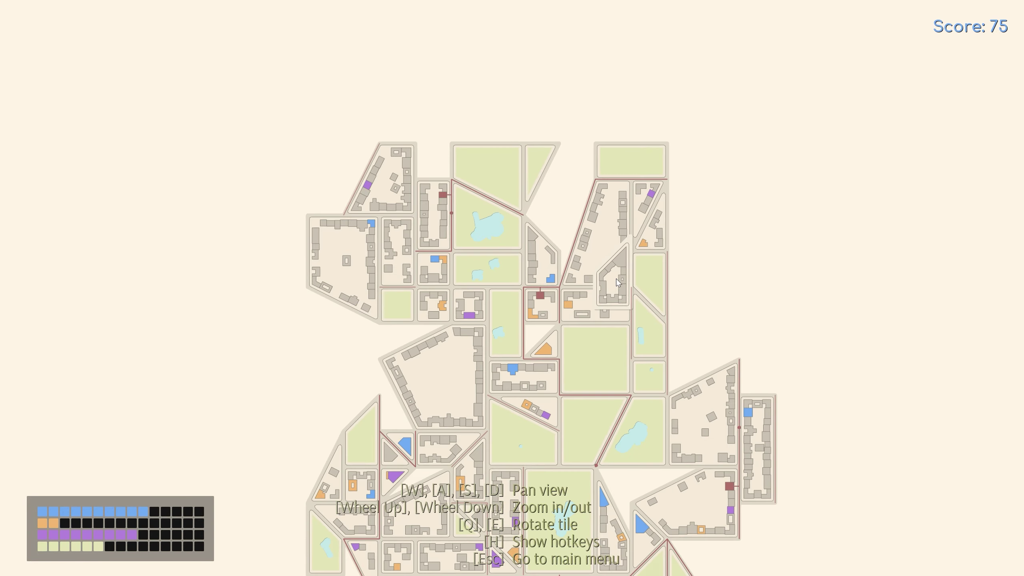
{"action": "scroll", "coordinate": [615, 279], "scroll_direction": "up", "scroll_amount": 1}
{"action": "key", "text": "e"}
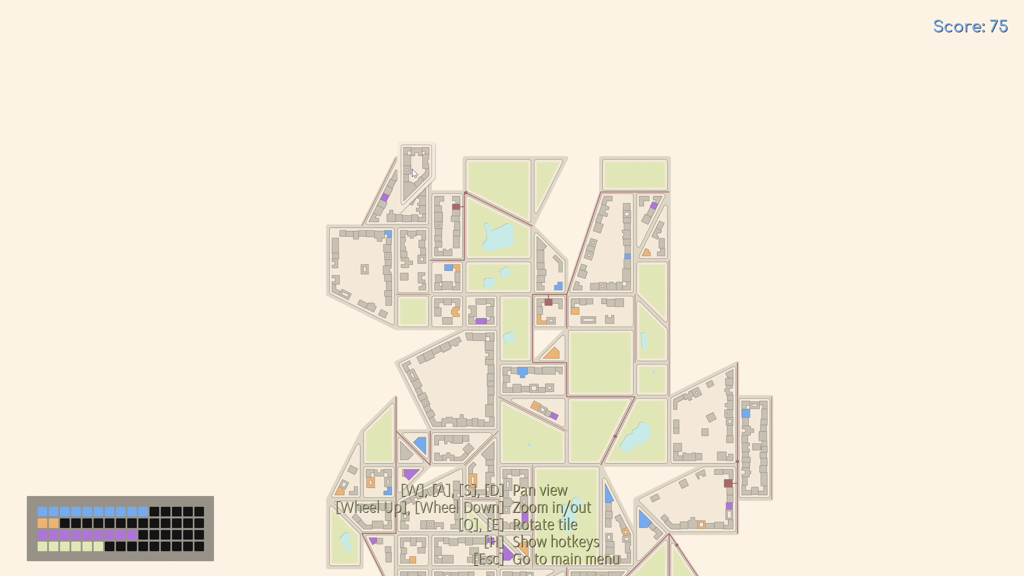
{"action": "left_click", "coordinate": [435, 157]}
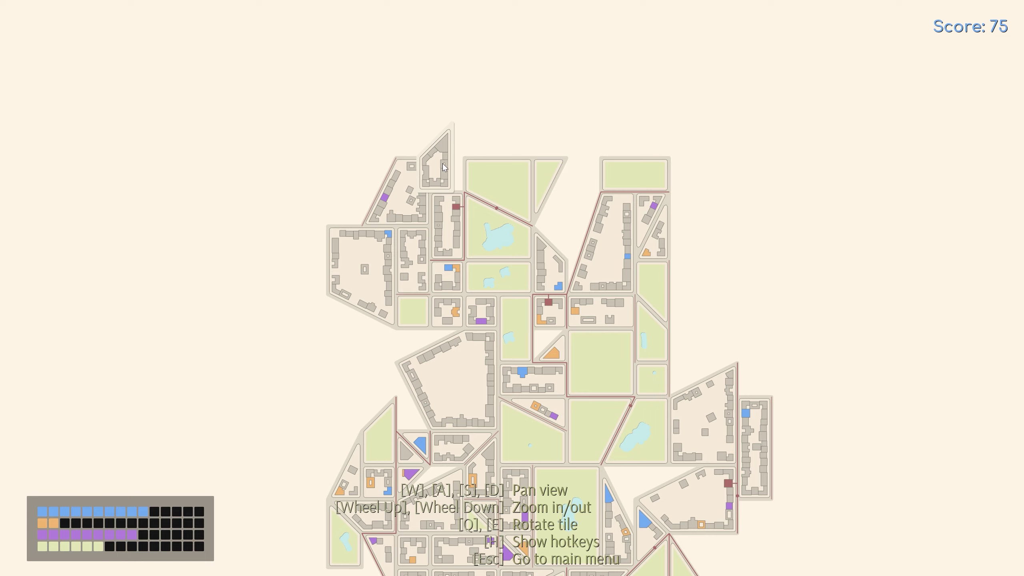
{"action": "left_click", "coordinate": [686, 234]}
{"action": "key", "text": "s"}
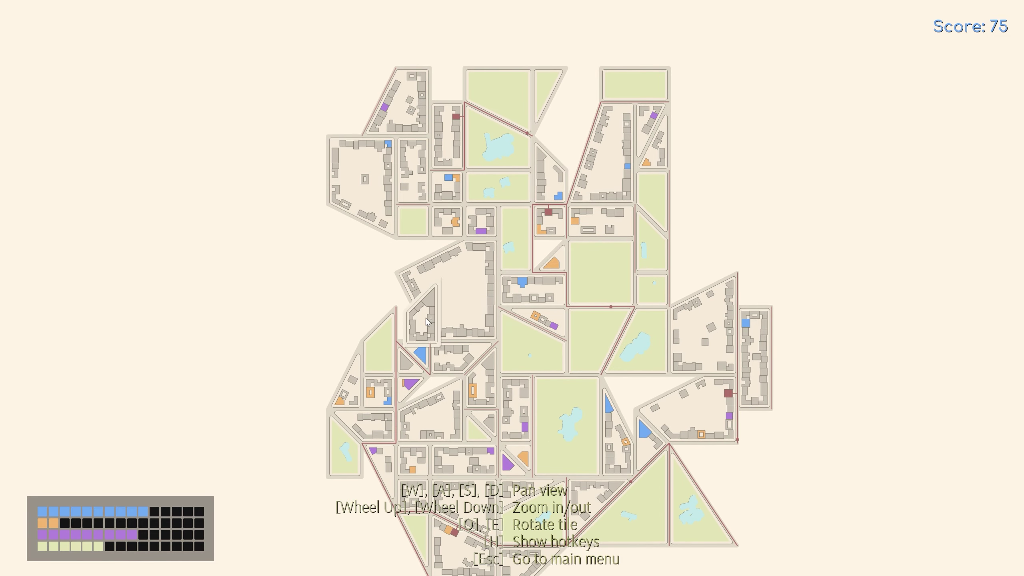
{"action": "key", "text": "s"}
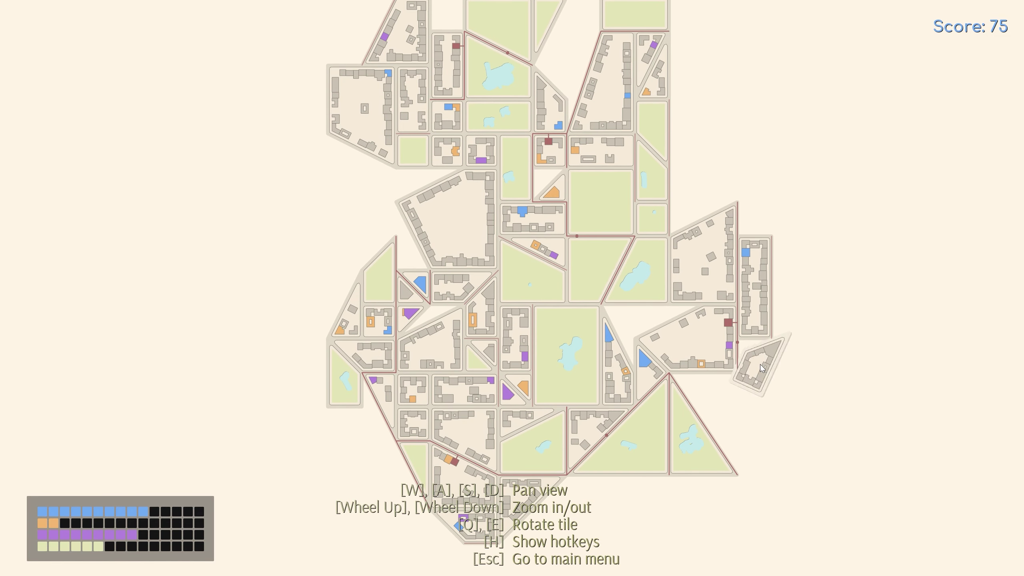
{"action": "left_click", "coordinate": [759, 360]}
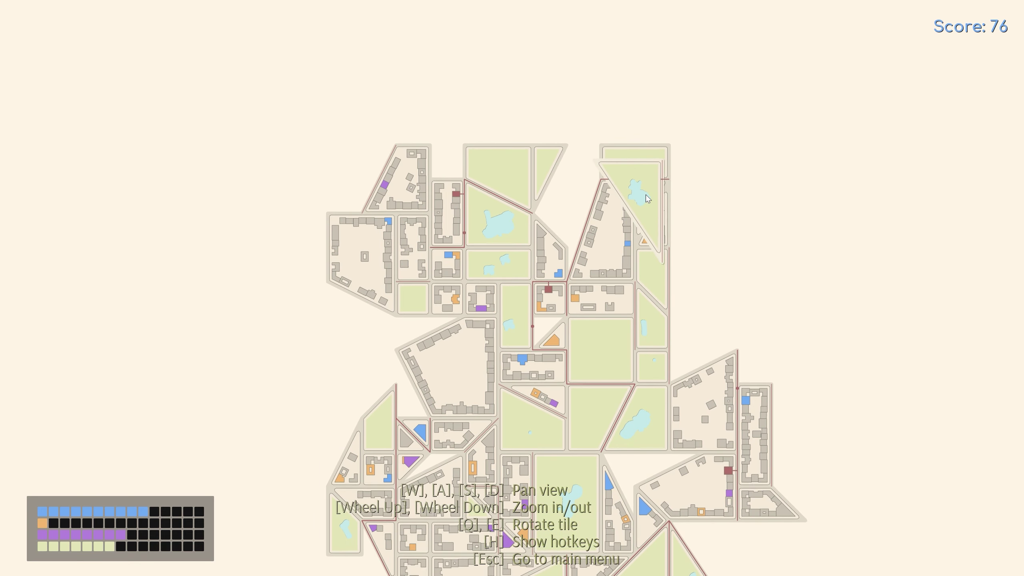
Place the triangular park at the lower right, then turn the next block tile upright.
{"action": "key", "text": "w"}
{"action": "key", "text": "a"}
{"action": "key", "text": "s"}
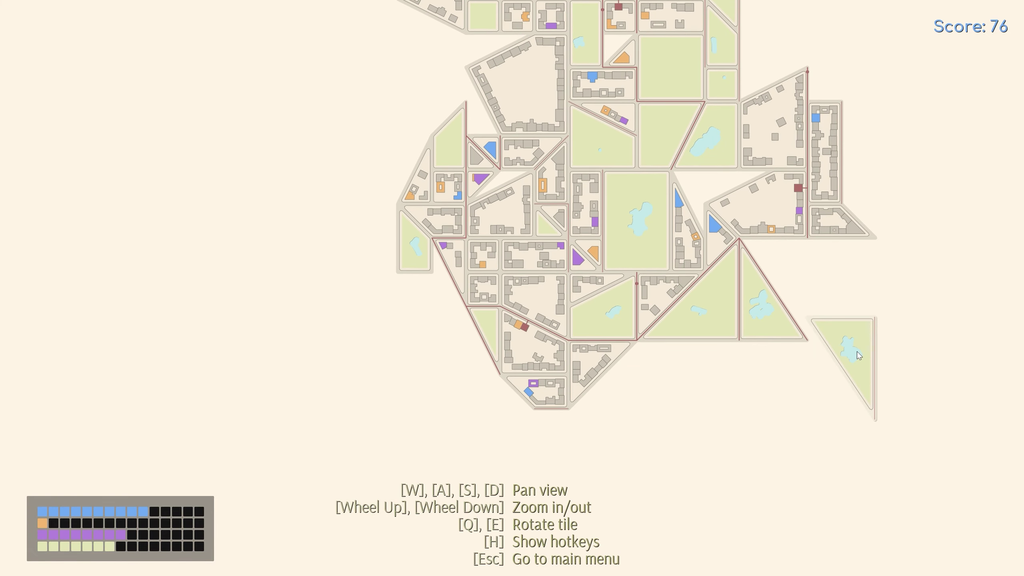
{"action": "left_click", "coordinate": [480, 288]}
{"action": "key", "text": "w"}
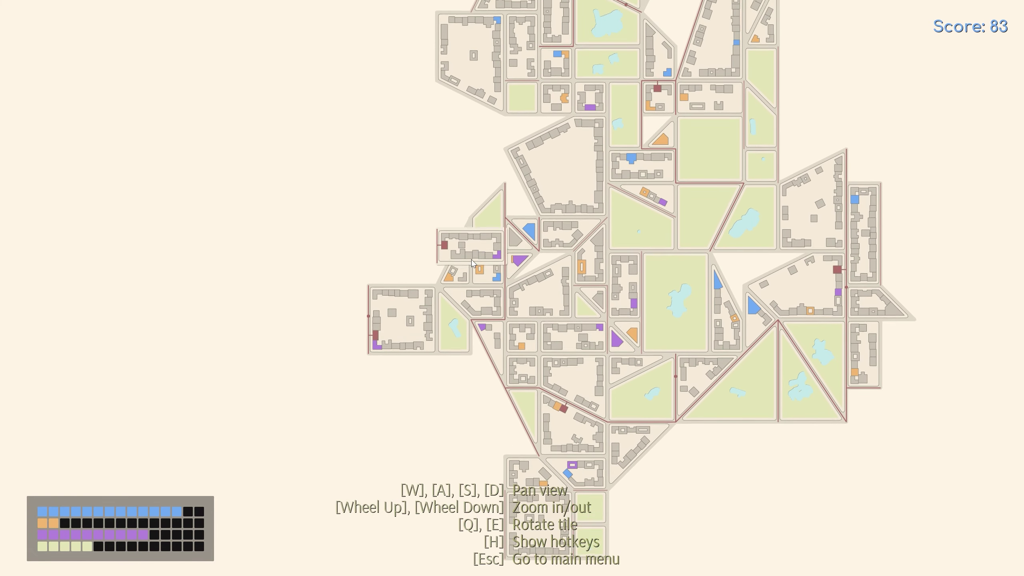
{"action": "key", "text": "w"}
{"action": "key", "text": "w"}
{"action": "key", "text": "e"}
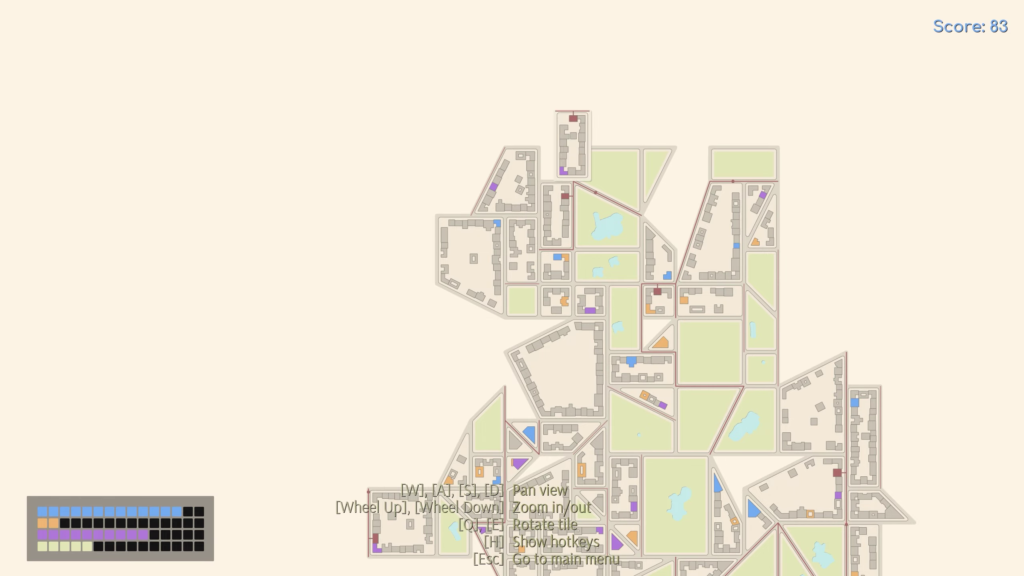
{"action": "key", "text": "d"}
Place the upright block and the following tile along the city's right edge.
{"action": "key", "text": "s"}
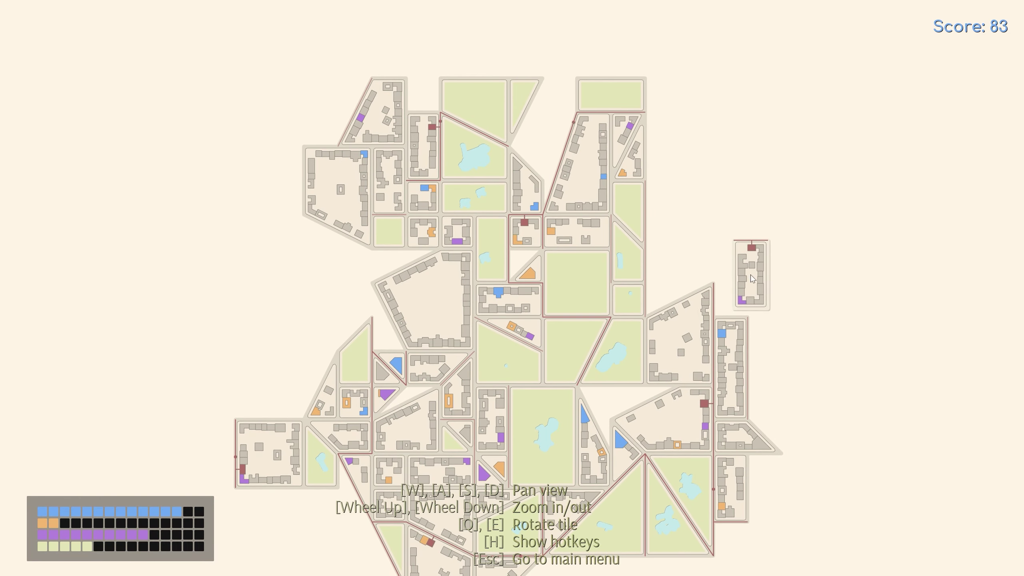
{"action": "left_click", "coordinate": [751, 278]}
{"action": "key", "text": "s"}
{"action": "key", "text": "s"}
{"action": "key", "text": "d"}
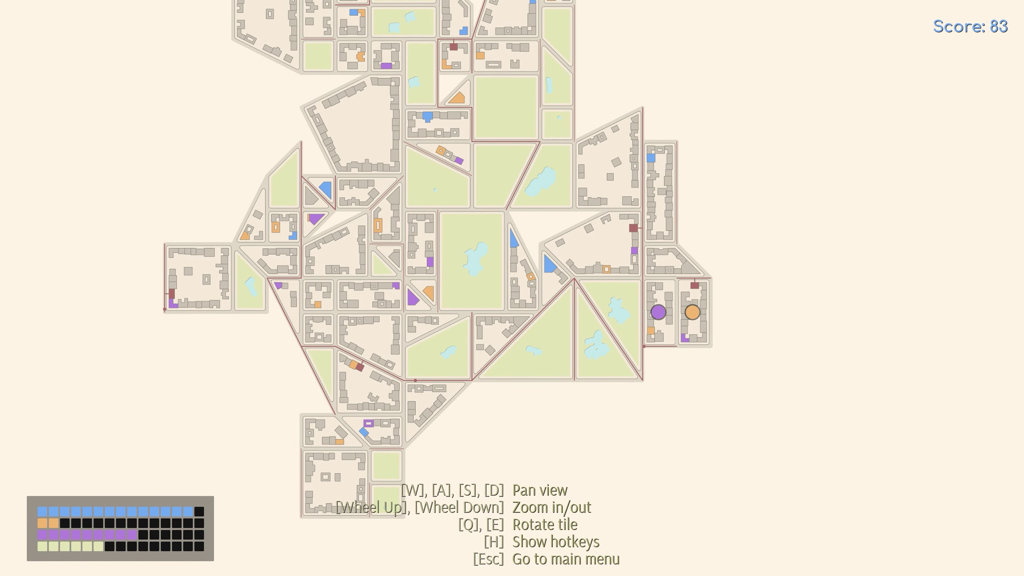
{"action": "left_click", "coordinate": [693, 315]}
Add the thin triangular block to the city's left edge, raising the score to 86.
{"action": "key", "text": "a"}
{"action": "key", "text": "a"}
{"action": "key", "text": "w"}
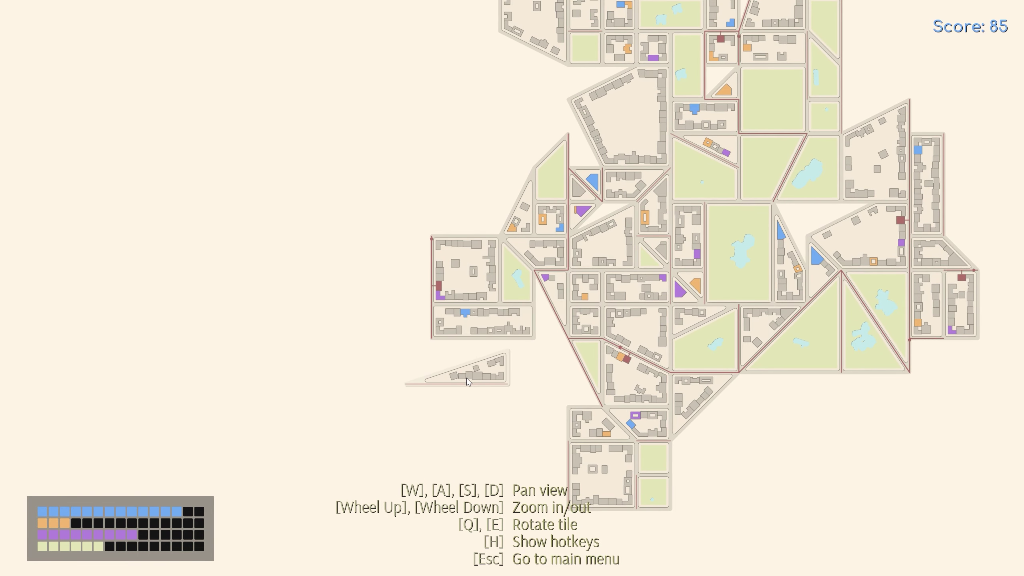
{"action": "left_click", "coordinate": [415, 280]}
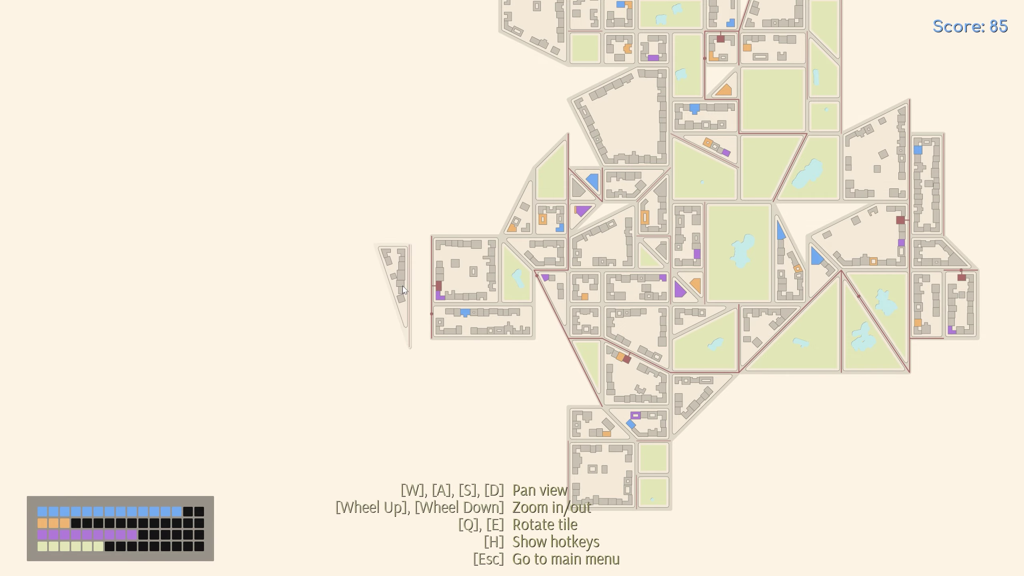
{"action": "scroll", "coordinate": [517, 353], "scroll_direction": "up", "scroll_amount": 4}
{"action": "scroll", "coordinate": [598, 341], "scroll_direction": "down", "scroll_amount": 1}
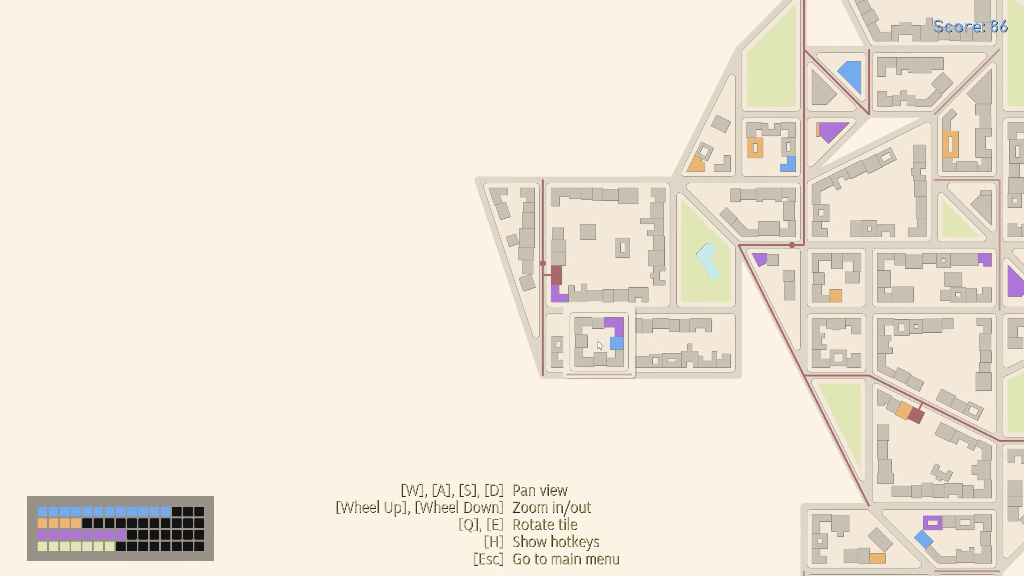
Pan across the map to line up the small square block at the city's right edge.
{"action": "key", "text": "d"}
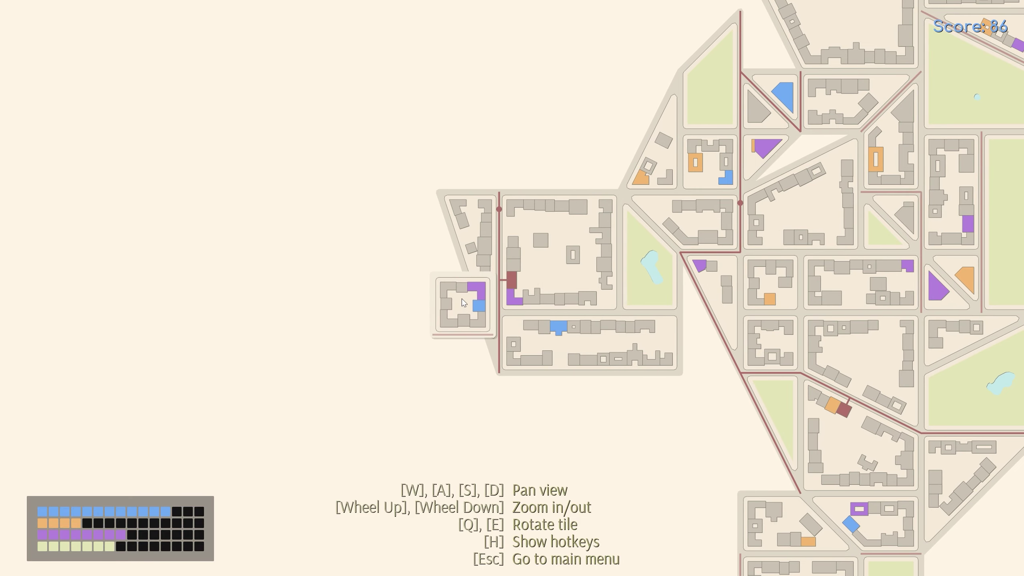
{"action": "scroll", "coordinate": [549, 147], "scroll_direction": "down", "scroll_amount": 2}
{"action": "key", "text": "w"}
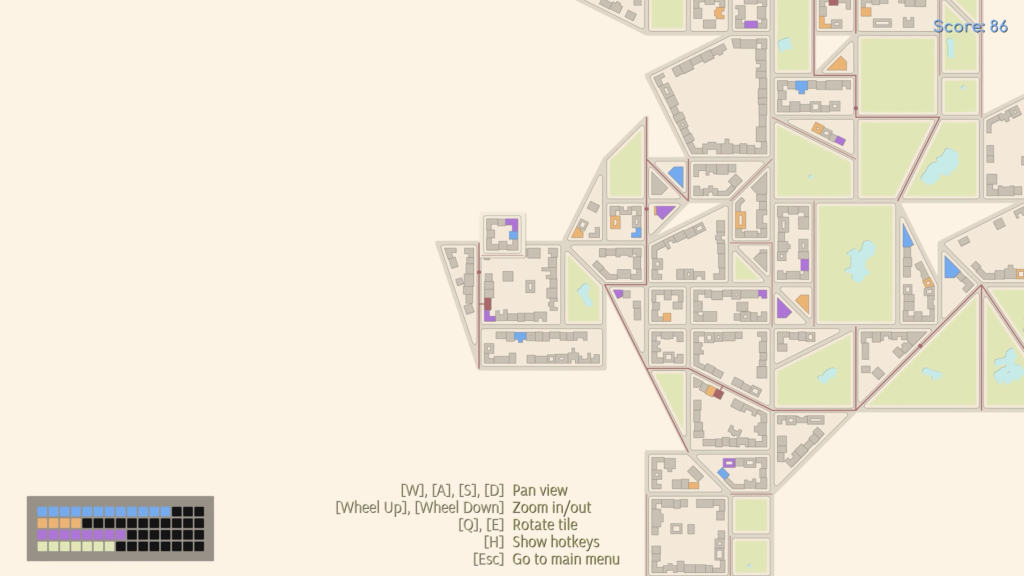
{"action": "key", "text": "s"}
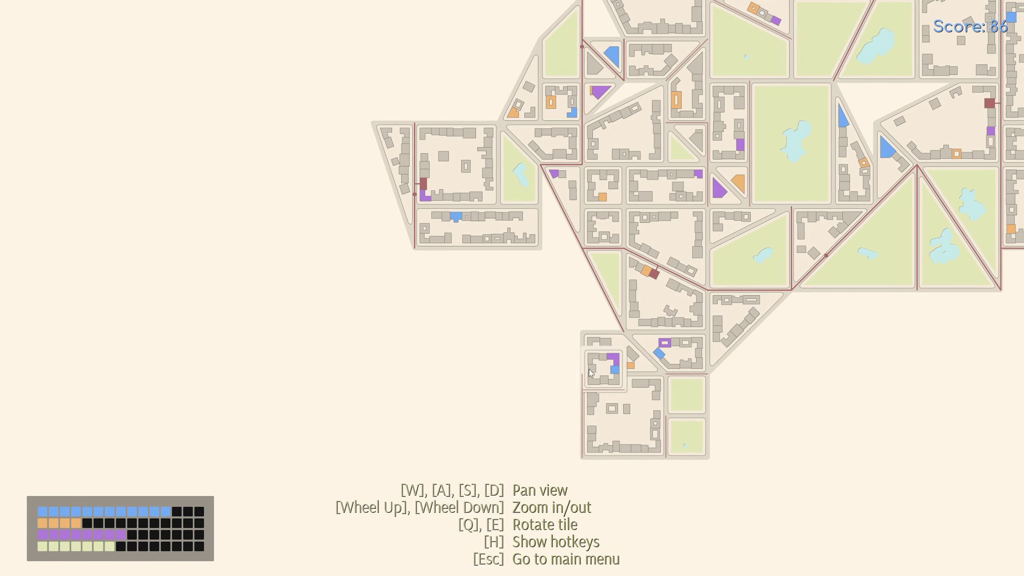
{"action": "key", "text": "d"}
{"action": "key", "text": "w"}
{"action": "key", "text": "d"}
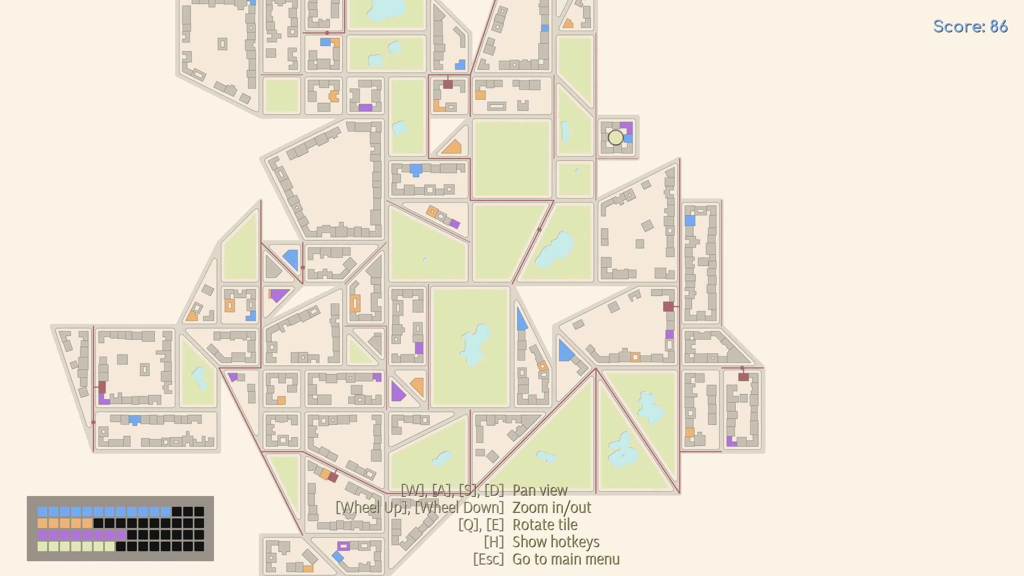
{"action": "key", "text": "w"}
{"action": "key", "text": "w"}
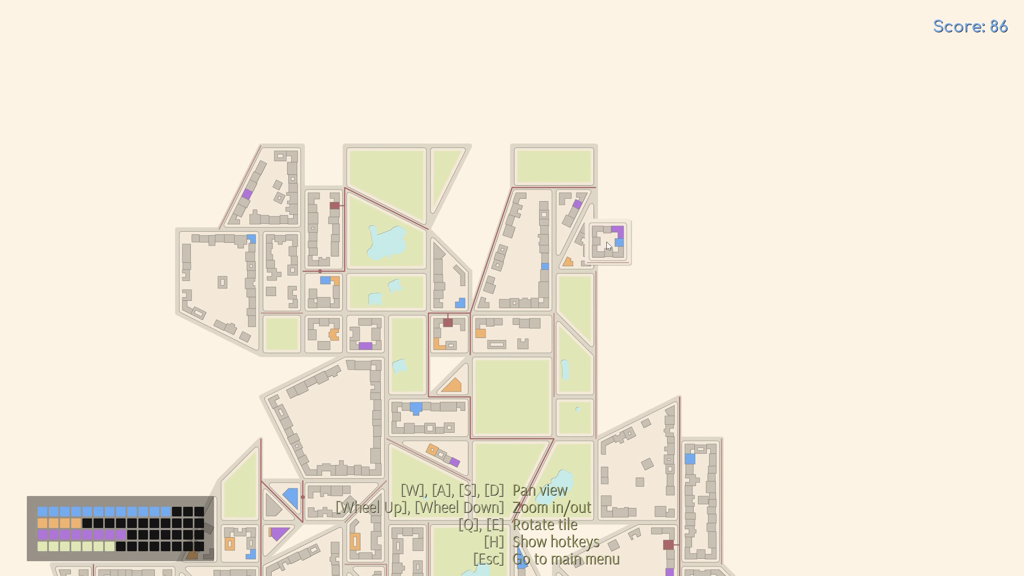
{"action": "key", "text": "w"}
{"action": "key", "text": "w"}
{"action": "key", "text": "a"}
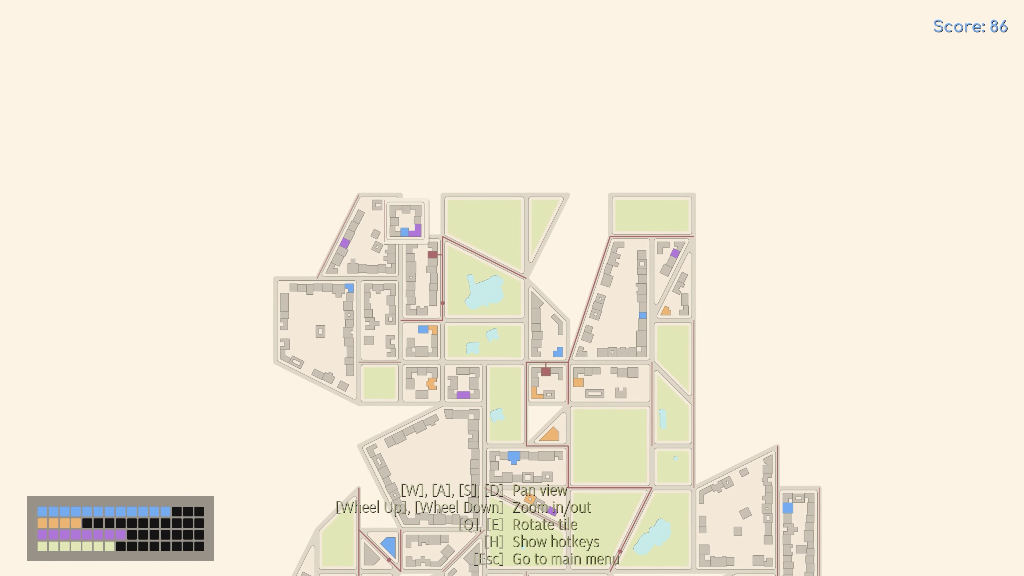
{"action": "key", "text": "a"}
{"action": "key", "text": "s"}
{"action": "key", "text": "s"}
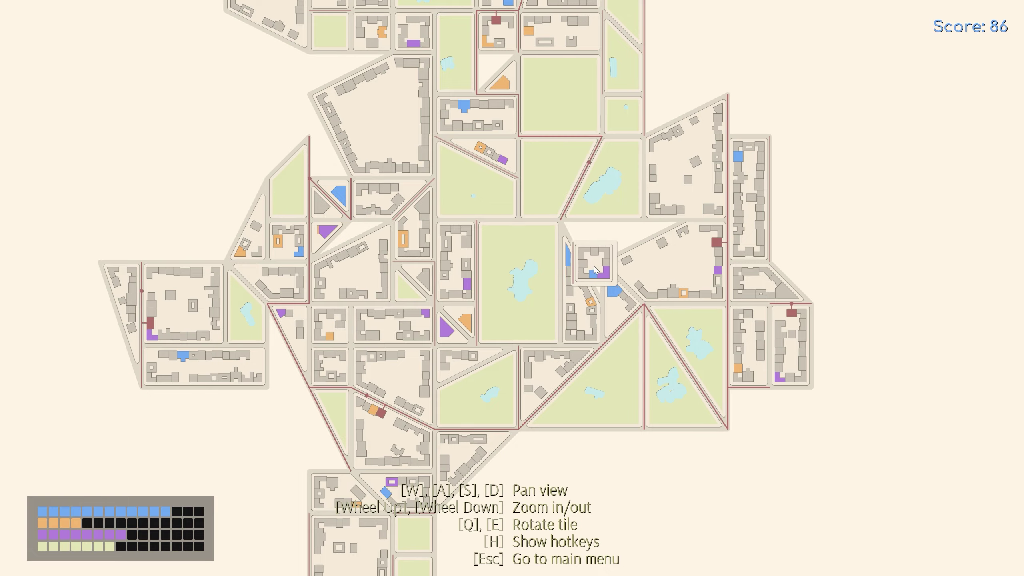
{"action": "key", "text": "s"}
{"action": "key", "text": "d"}
{"action": "key", "text": "s"}
{"action": "key", "text": "d"}
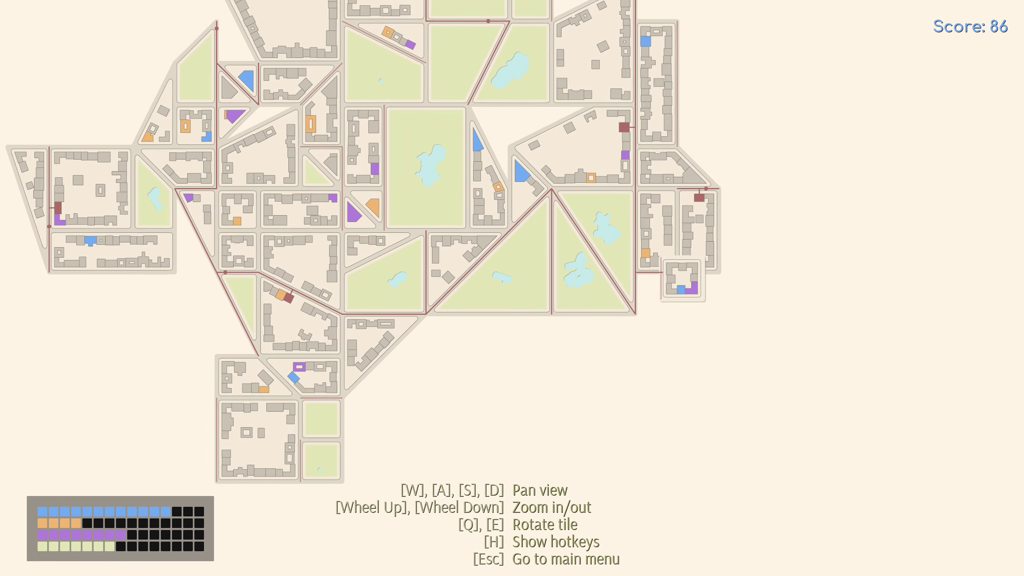
{"action": "key", "text": "w"}
{"action": "key", "text": "d"}
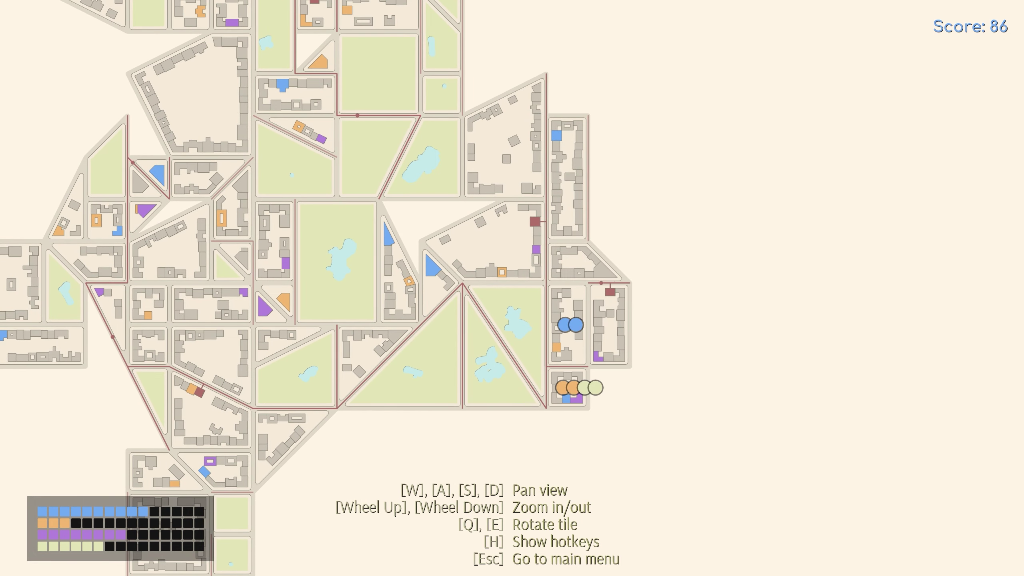
Place the small square block on the city's right edge.
{"action": "left_click", "coordinate": [577, 389]}
{"action": "scroll", "coordinate": [625, 378], "scroll_direction": "down", "scroll_amount": 1}
{"action": "scroll", "coordinate": [693, 368], "scroll_direction": "down", "scroll_amount": 1}
{"action": "key", "text": "d"}
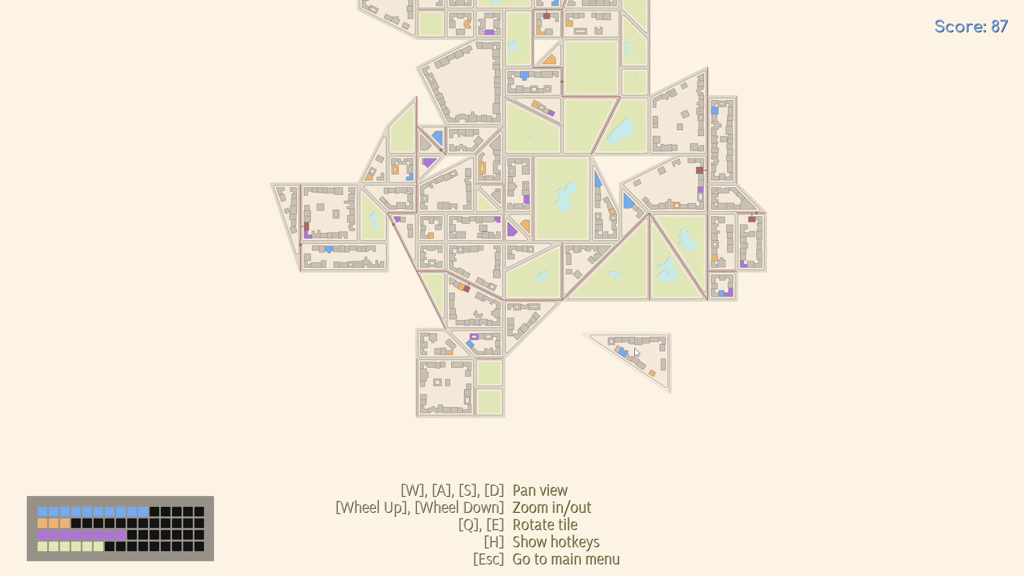
{"action": "scroll", "coordinate": [439, 332], "scroll_direction": "up", "scroll_amount": 1}
{"action": "scroll", "coordinate": [416, 304], "scroll_direction": "up", "scroll_amount": 1}
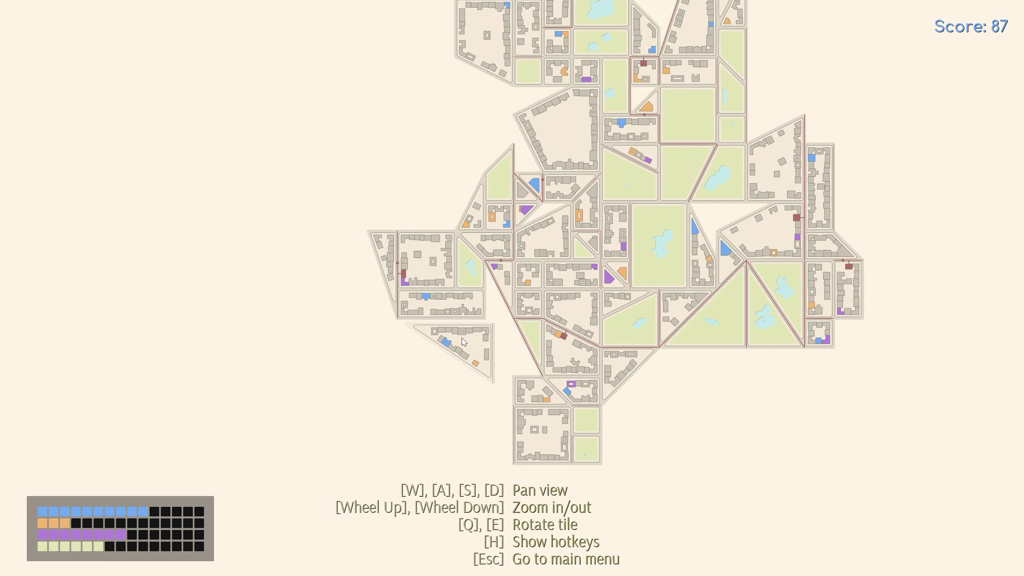
{"action": "key", "text": "w"}
{"action": "key", "text": "e"}
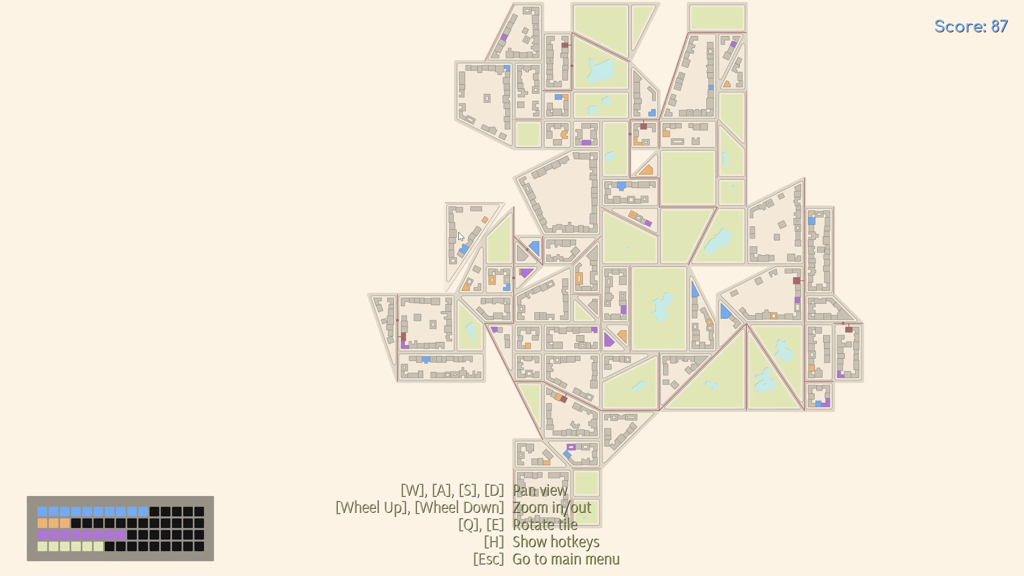
Rotate the triangular tile half a turn and place it, raising the score to 108.
{"action": "key", "text": "e"}
{"action": "key", "text": "e"}
{"action": "key", "text": "w"}
{"action": "key", "text": "d"}
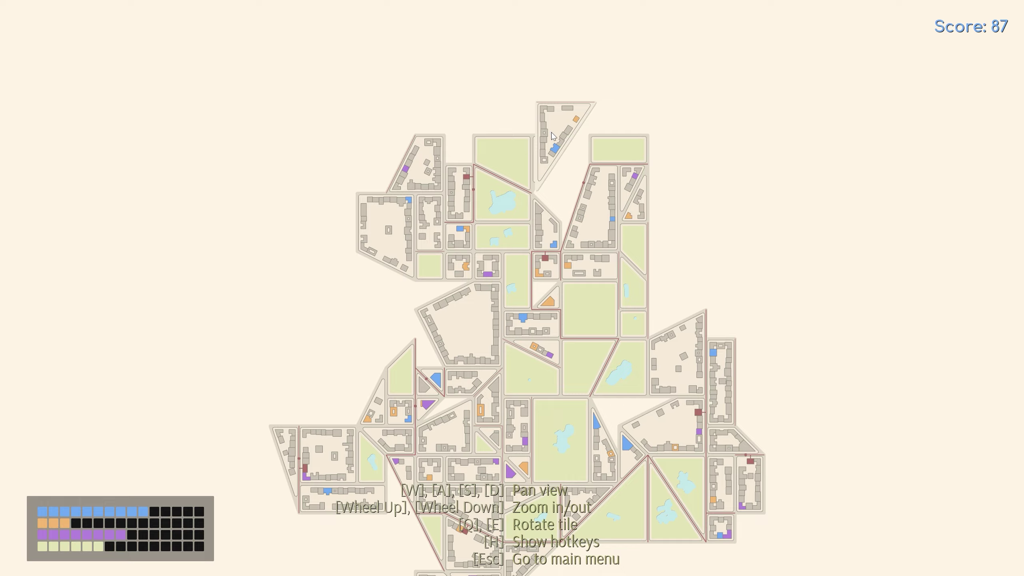
{"action": "key", "text": "s"}
{"action": "key", "text": "d"}
{"action": "key", "text": "s"}
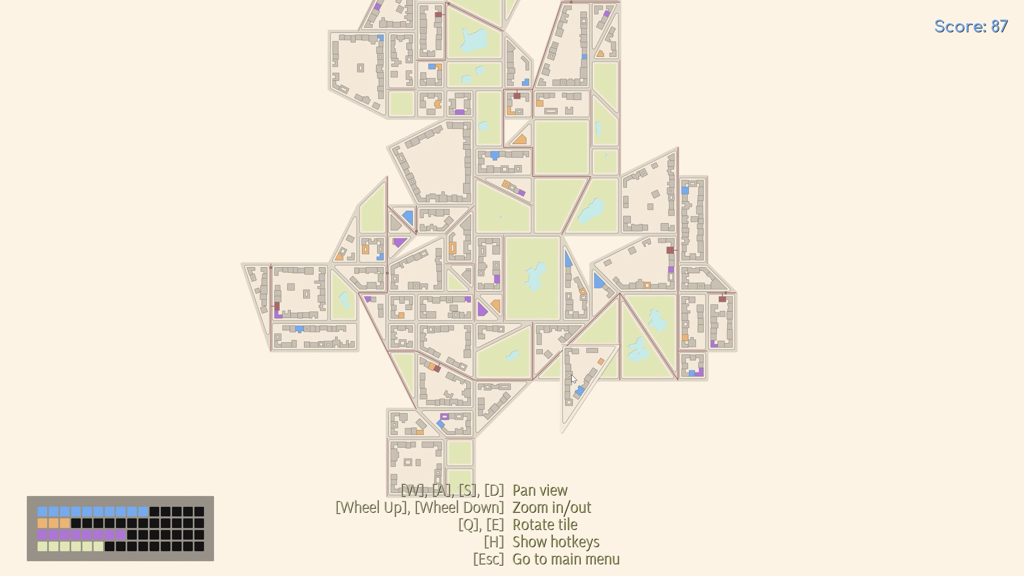
{"action": "left_click", "coordinate": [680, 384]}
{"action": "scroll", "coordinate": [568, 418], "scroll_direction": "up", "scroll_amount": 3}
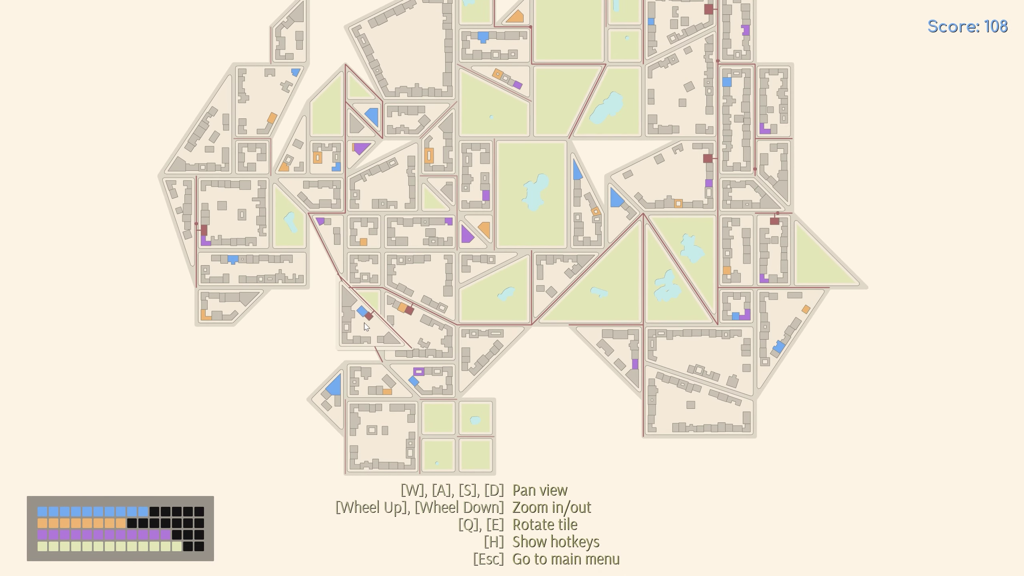
Place a triangle tile on the city's upper-right edge.
{"action": "key", "text": "a"}
{"action": "scroll", "coordinate": [310, 296], "scroll_direction": "up", "scroll_amount": 3}
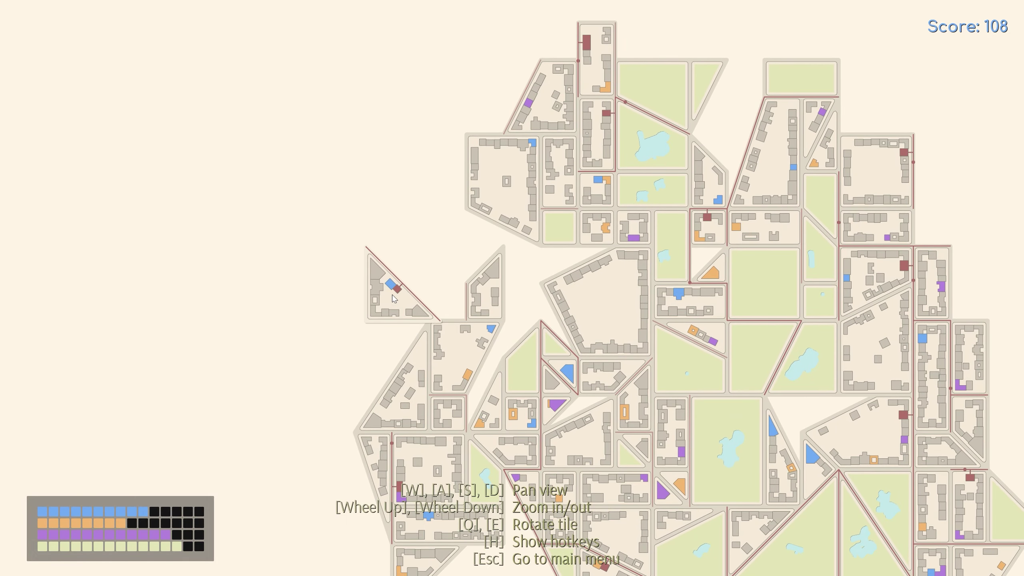
{"action": "key", "text": "w"}
{"action": "key", "text": "w"}
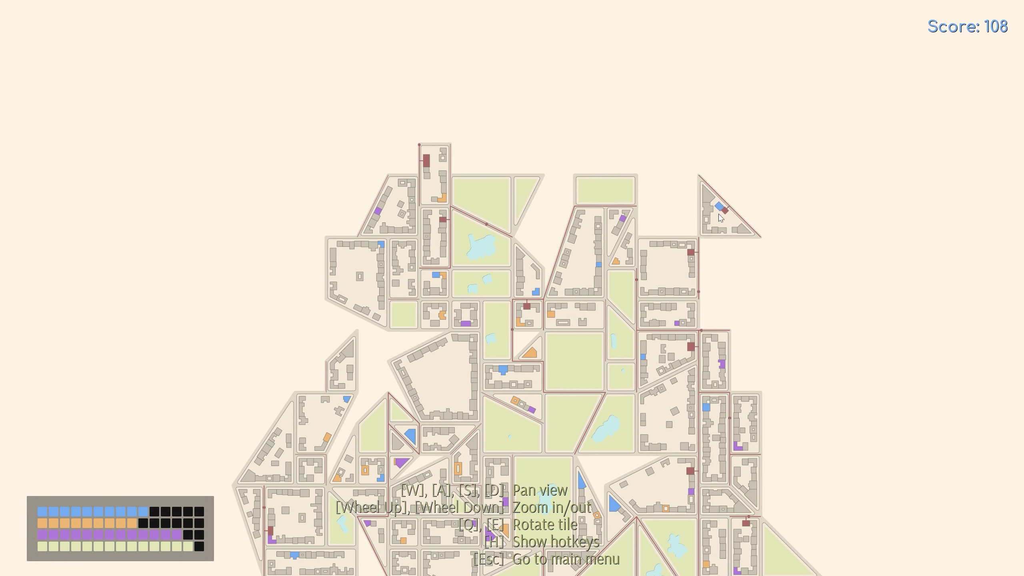
{"action": "left_click", "coordinate": [668, 210]}
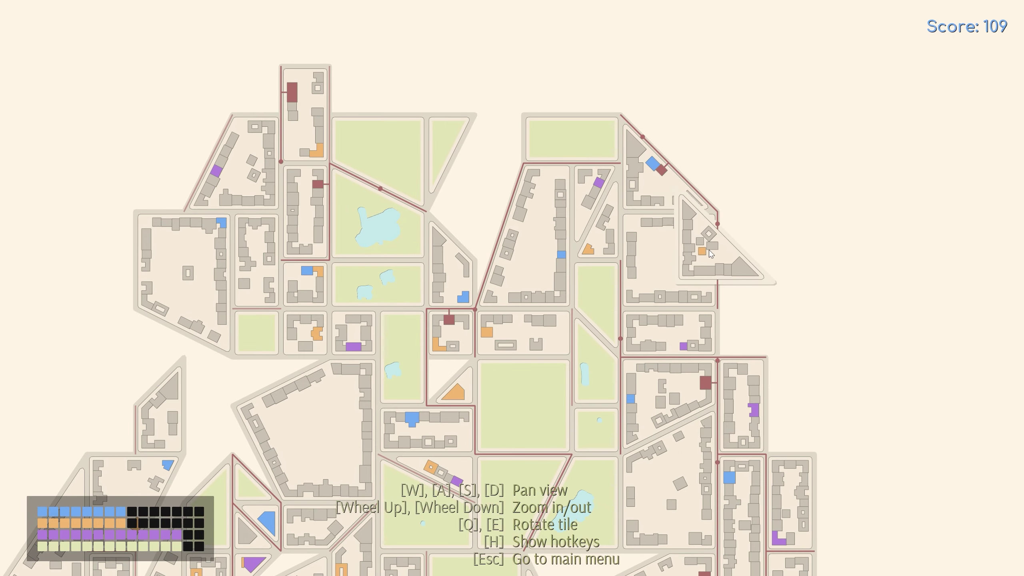
{"action": "scroll", "coordinate": [666, 282], "scroll_direction": "down", "scroll_amount": 3}
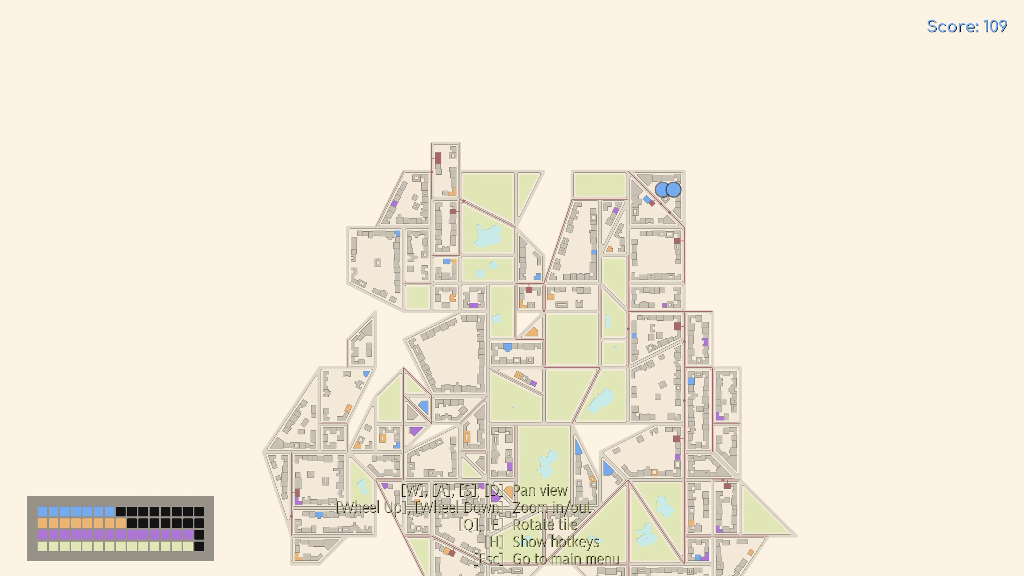
{"action": "scroll", "coordinate": [660, 240], "scroll_direction": "up", "scroll_amount": 3}
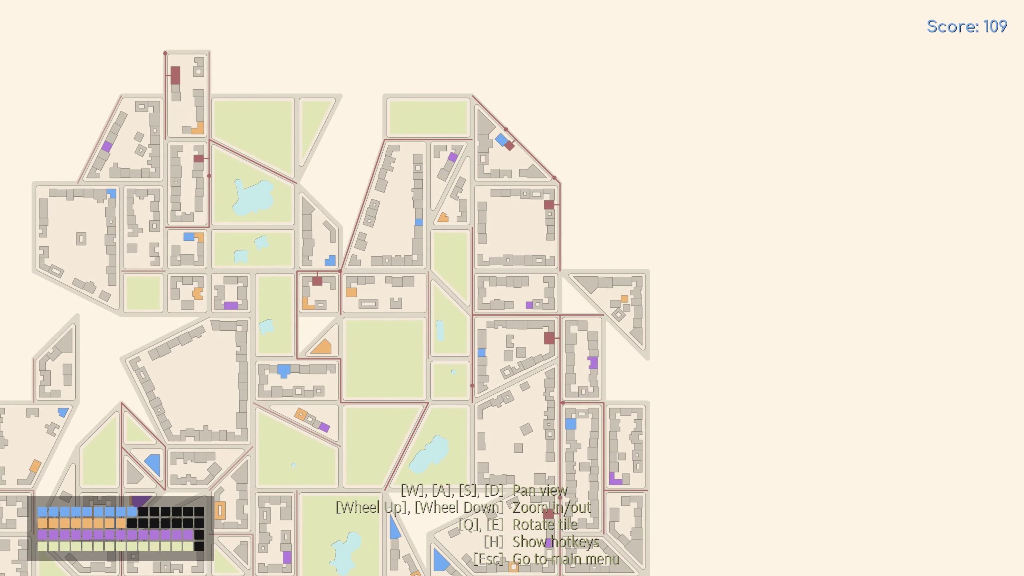
{"action": "scroll", "coordinate": [608, 176], "scroll_direction": "up", "scroll_amount": 3}
Place a tile at the lower right, then rotate the next triangle toward the bottom edge.
{"action": "key", "text": "s"}
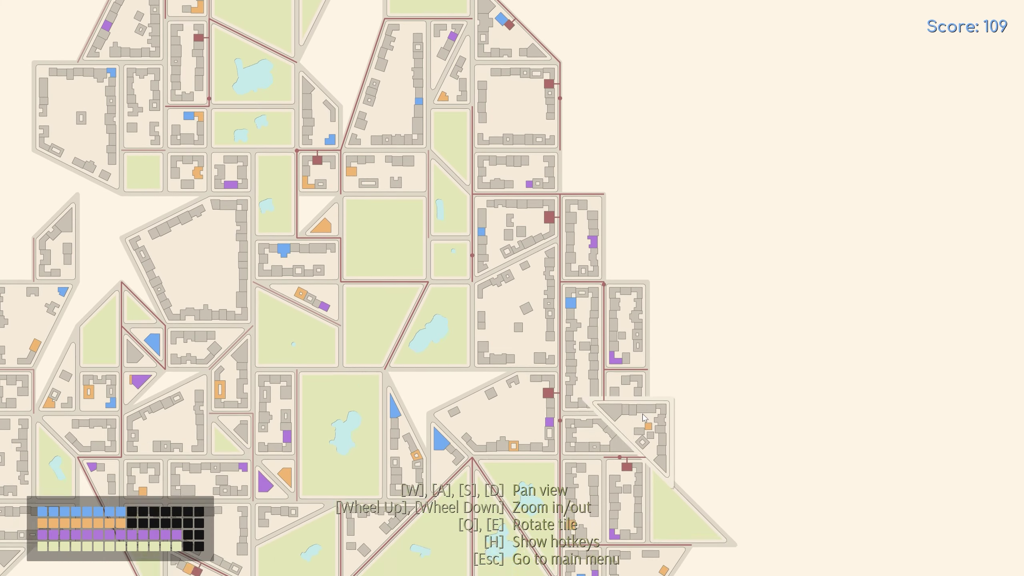
{"action": "left_click", "coordinate": [692, 367]}
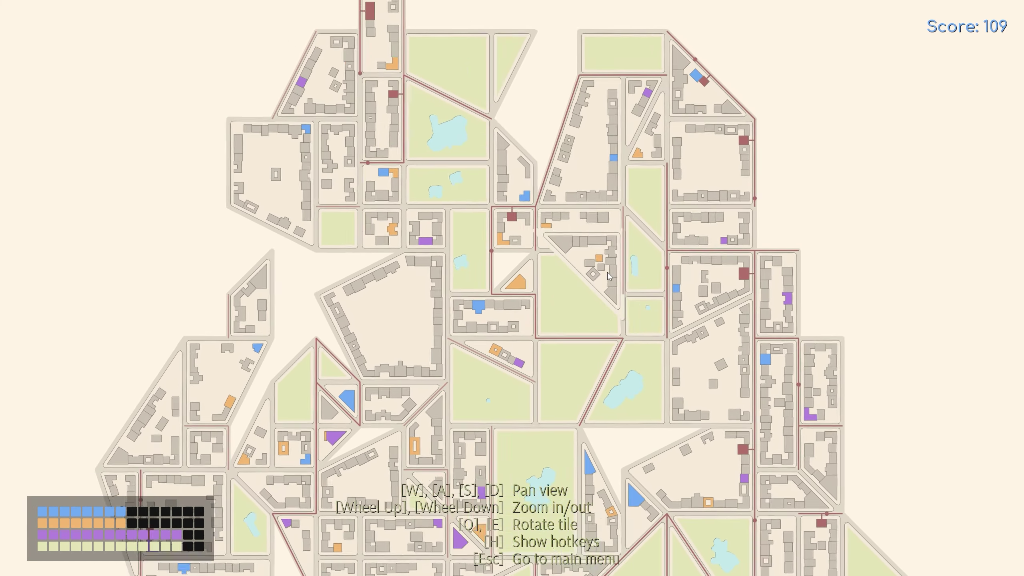
{"action": "left_click_drag", "start_coordinate": [608, 272], "coordinate": [529, 184]}
{"action": "key", "text": "e"}
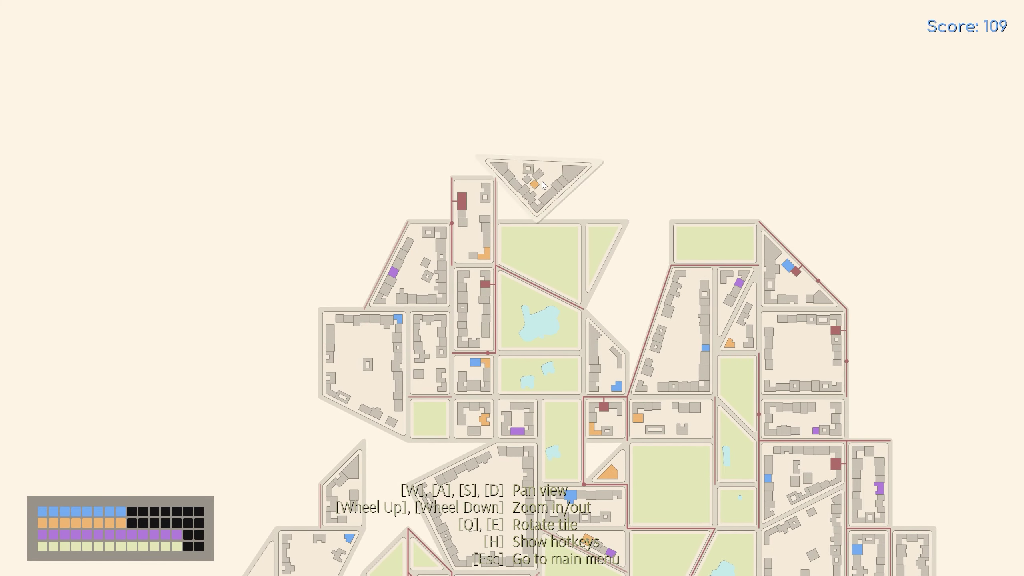
{"action": "key", "text": "e"}
{"action": "key", "text": "e"}
{"action": "key", "text": "w"}
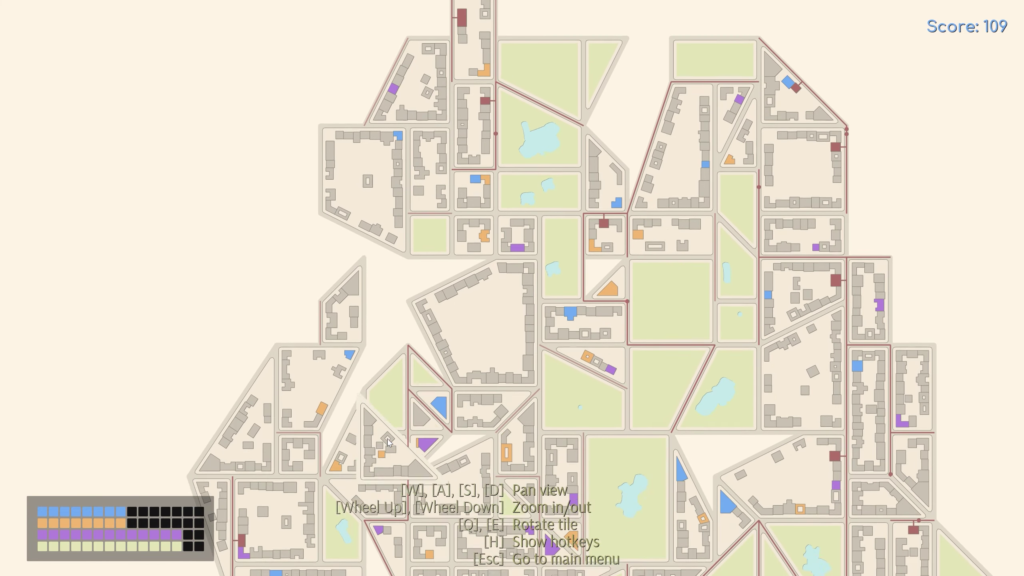
{"action": "key", "text": "s"}
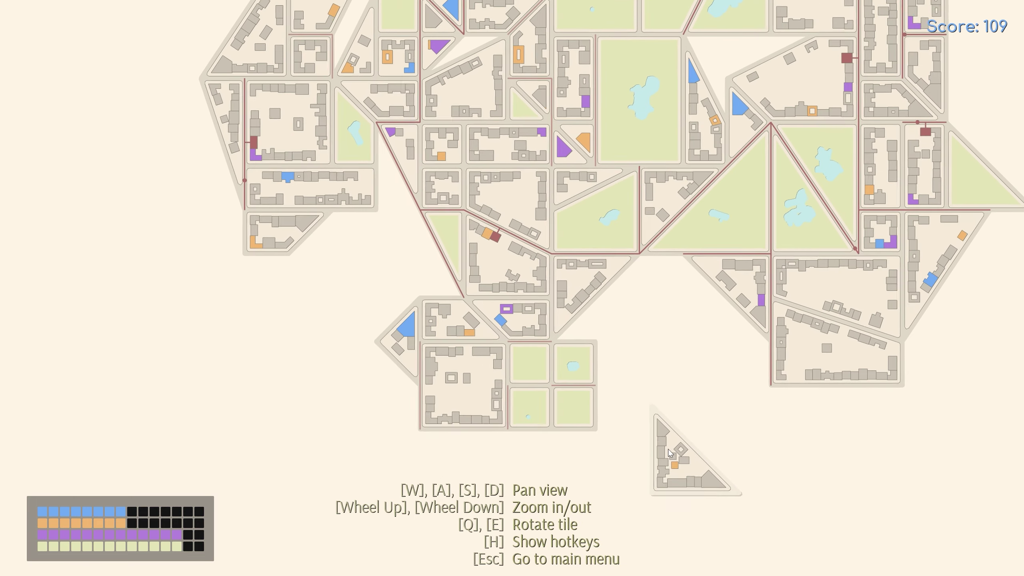
{"action": "key", "text": "d"}
Place triangle tiles at the city's bottom edge and in an open spot.
{"action": "left_click", "coordinate": [485, 433]}
{"action": "scroll", "coordinate": [485, 432], "scroll_direction": "down", "scroll_amount": 3}
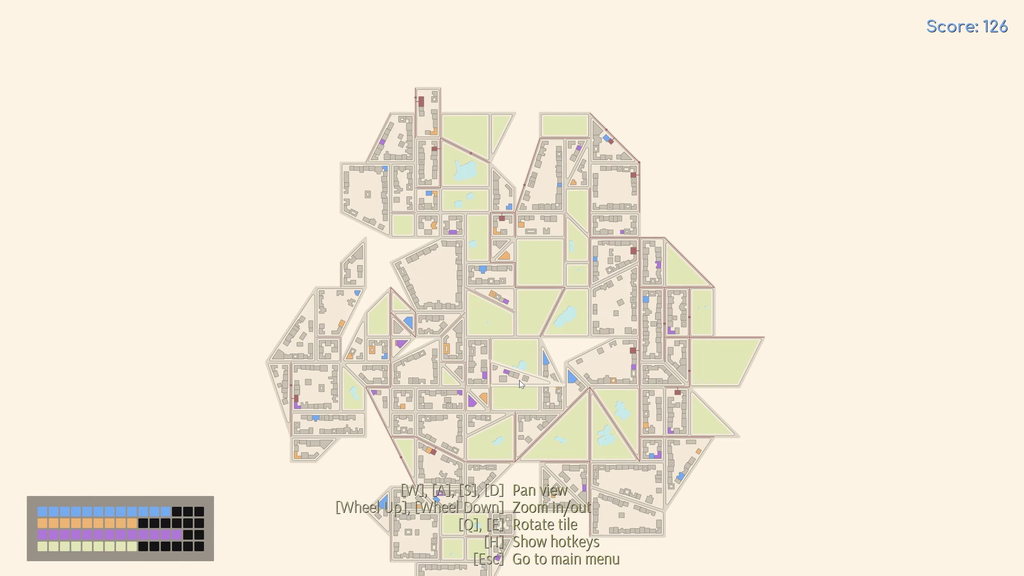
{"action": "scroll", "coordinate": [519, 380], "scroll_direction": "up", "scroll_amount": 3}
{"action": "scroll", "coordinate": [519, 380], "scroll_direction": "down", "scroll_amount": 2}
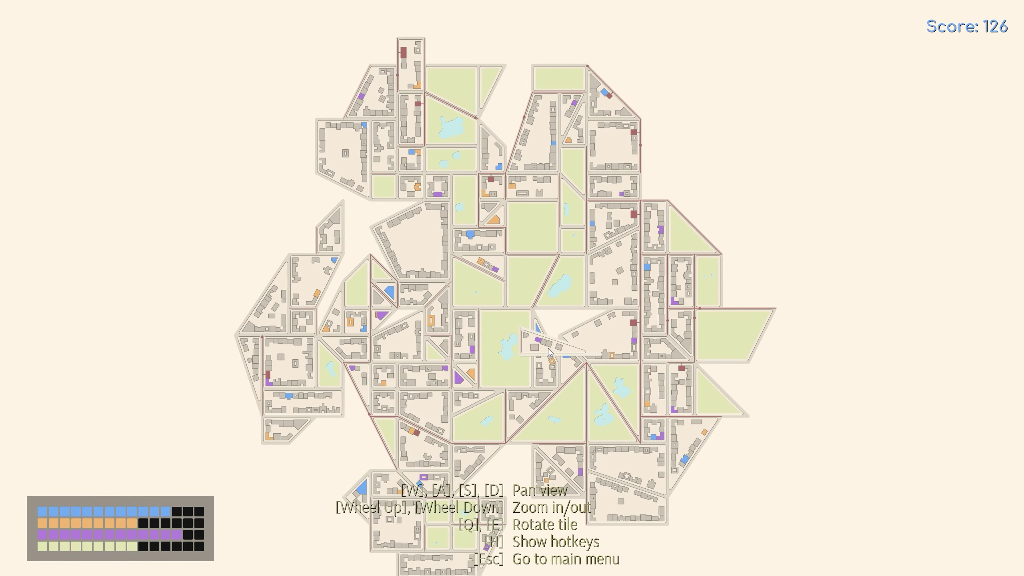
{"action": "key", "text": "a"}
{"action": "key", "text": "w"}
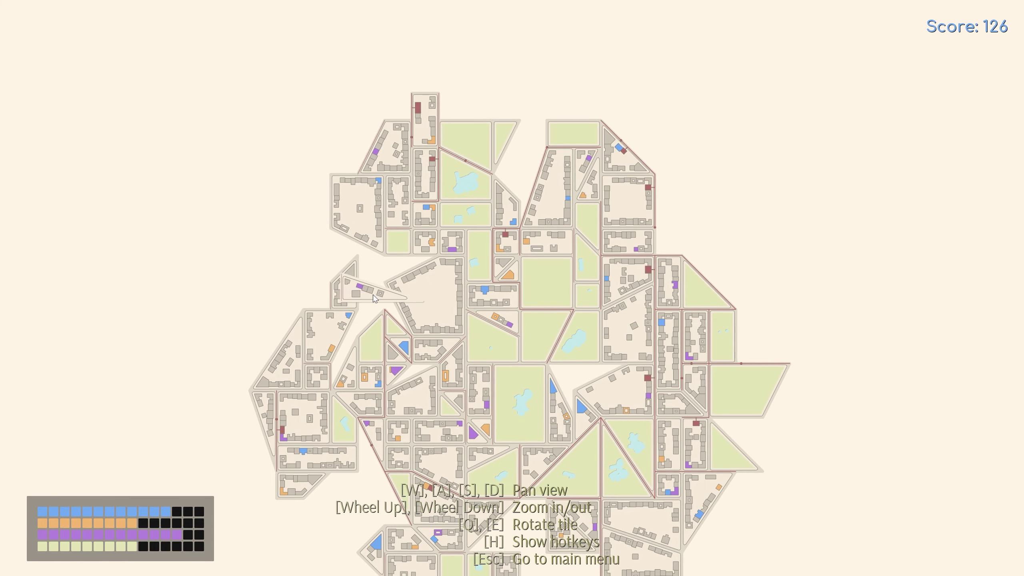
{"action": "key", "text": "s"}
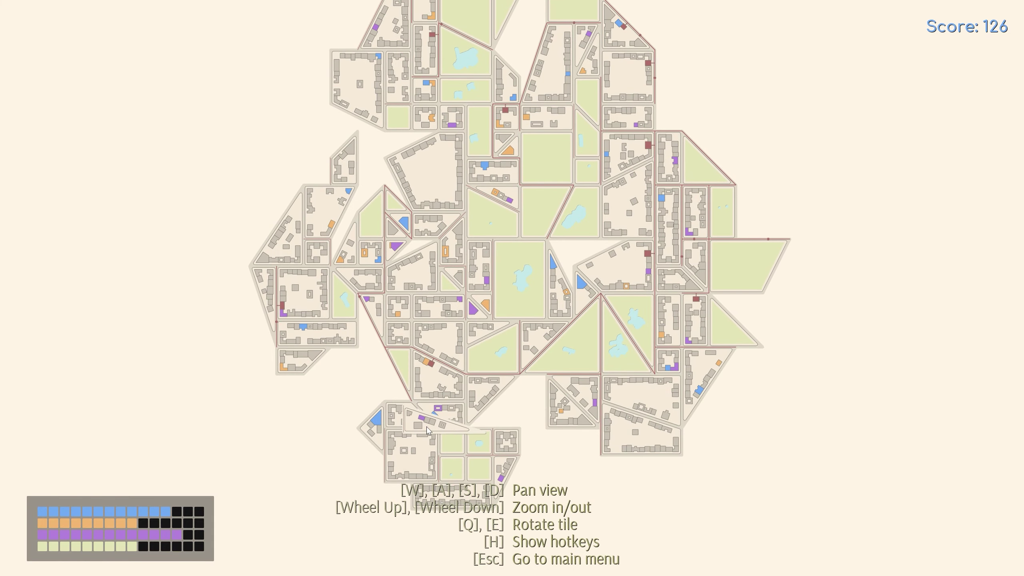
{"action": "scroll", "coordinate": [427, 430], "scroll_direction": "up", "scroll_amount": 3}
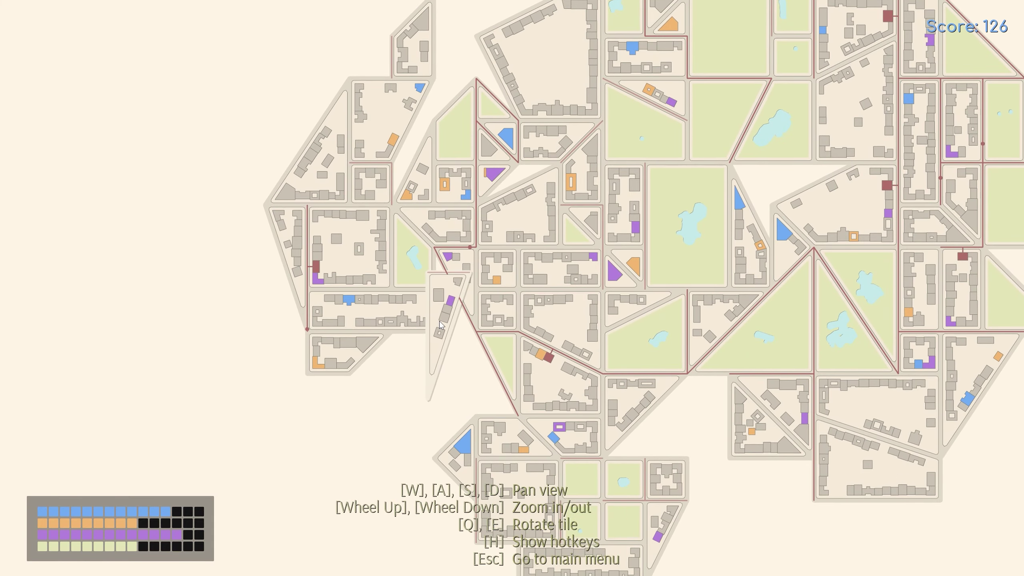
{"action": "scroll", "coordinate": [439, 320], "scroll_direction": "down", "scroll_amount": 2}
{"action": "key", "text": "w"}
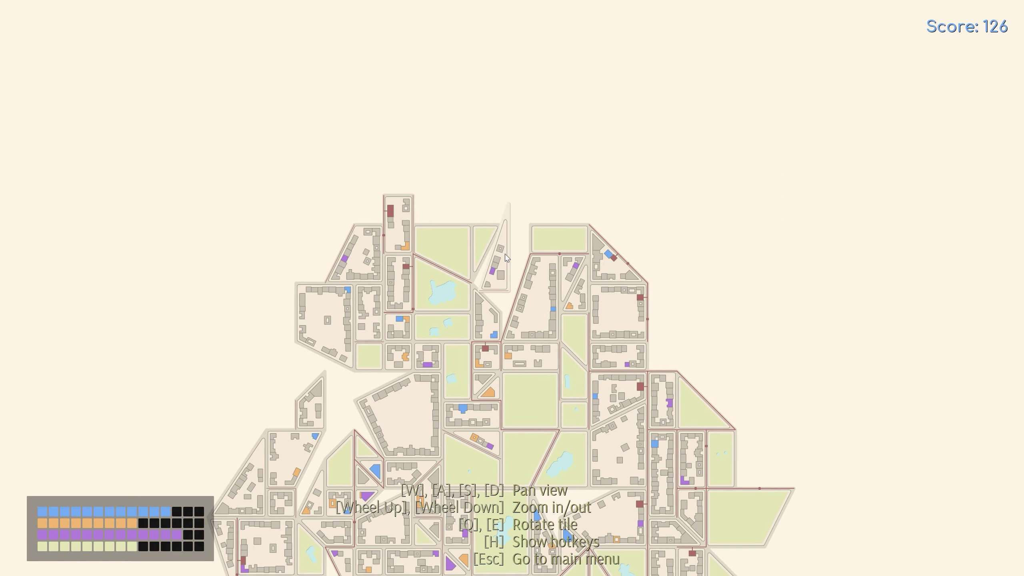
{"action": "left_click", "coordinate": [531, 274]}
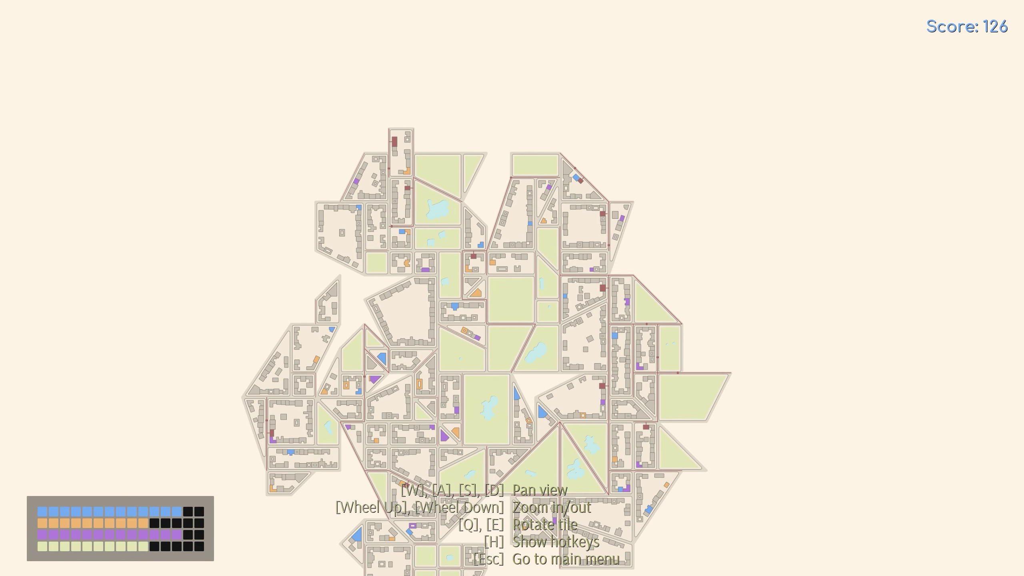
Rotate the thin triangular tile to fit and bring the left-side gap into view.
{"action": "key", "text": "s"}
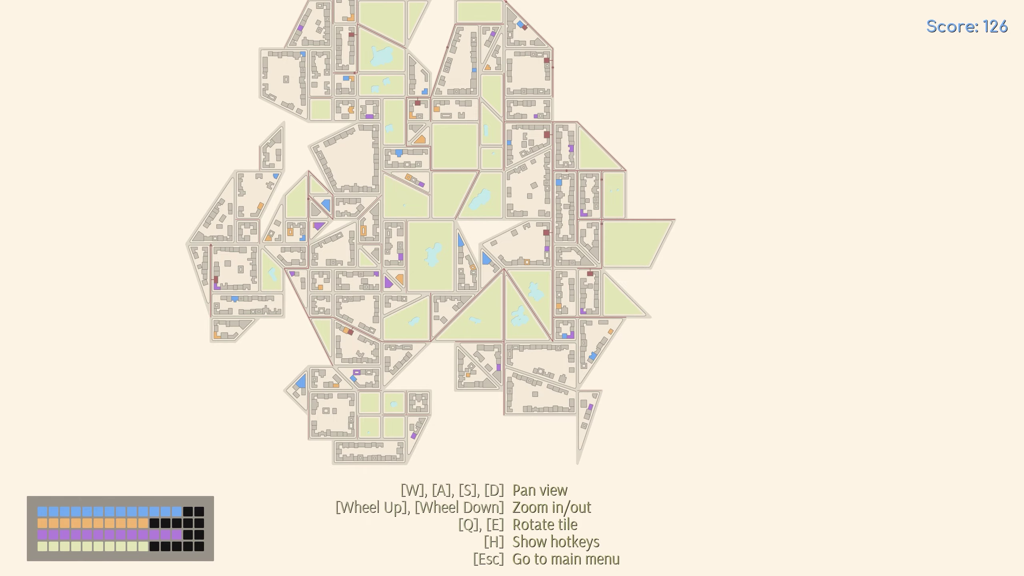
{"action": "scroll", "coordinate": [512, 320], "scroll_direction": "up", "scroll_amount": 3}
{"action": "key", "text": "e"}
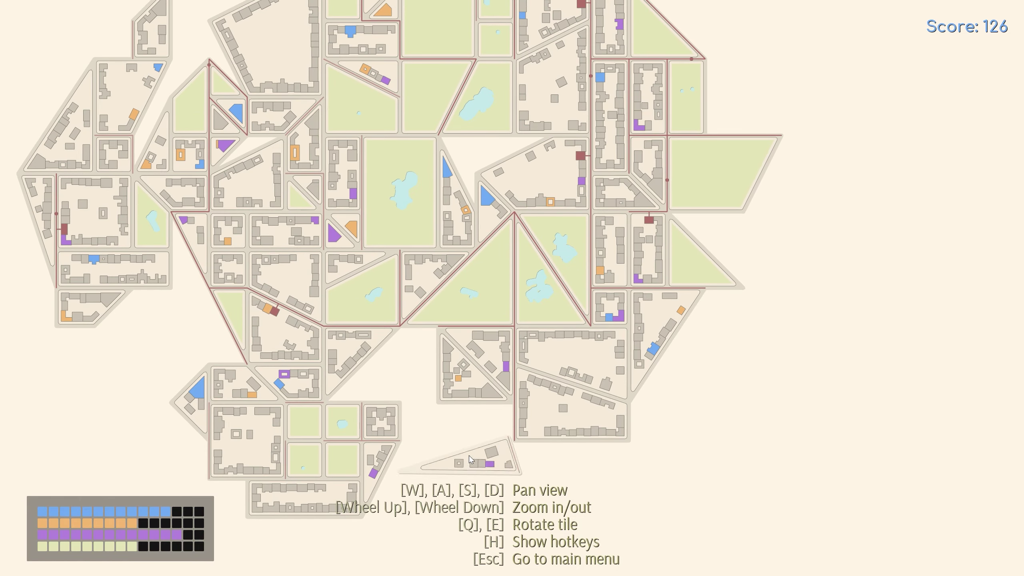
{"action": "scroll", "coordinate": [481, 400], "scroll_direction": "down", "scroll_amount": 3}
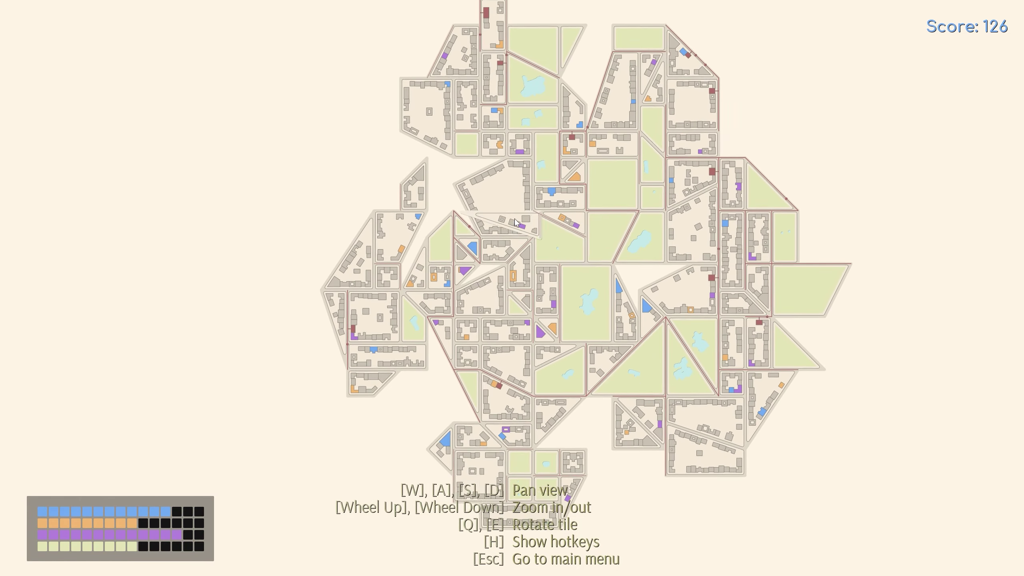
{"action": "key", "text": "w"}
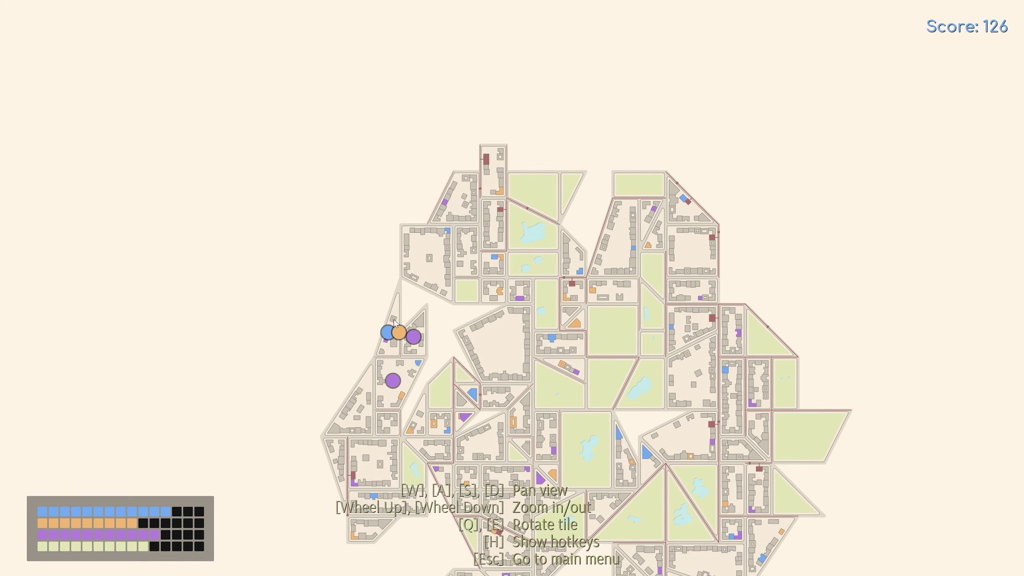
Drop the thin tile into the left gap and add a tile to the right-hand cluster.
{"action": "left_click", "coordinate": [398, 324]}
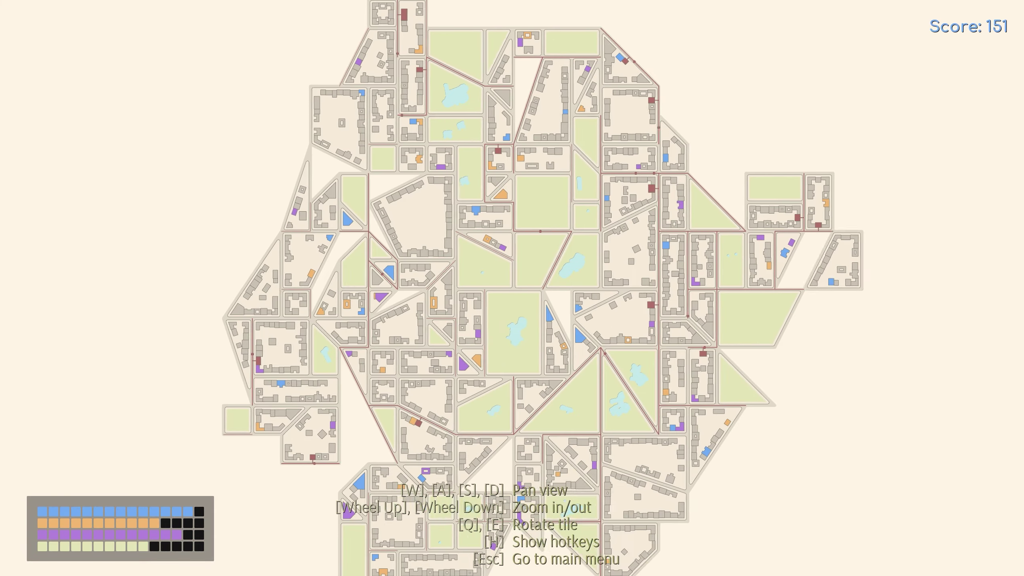
{"action": "scroll", "coordinate": [512, 320], "scroll_direction": "up", "scroll_amount": 3}
{"action": "key", "text": "d"}
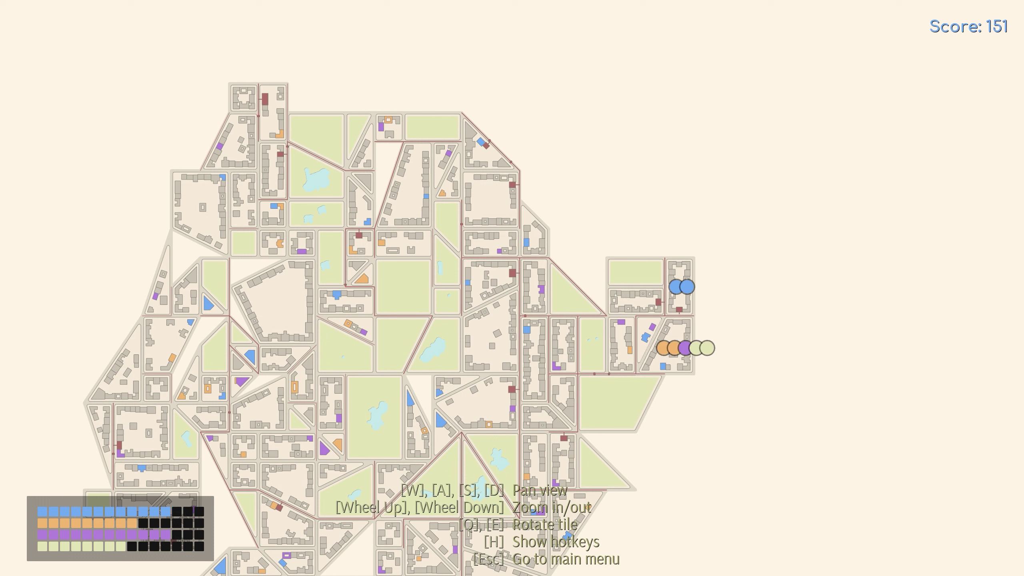
{"action": "left_click", "coordinate": [676, 356]}
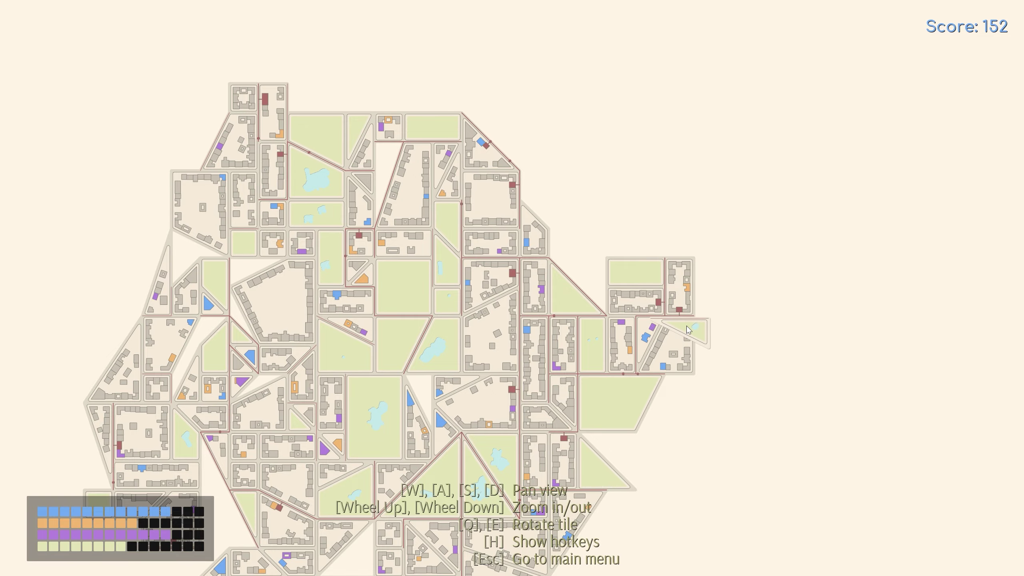
{"action": "scroll", "coordinate": [693, 364], "scroll_direction": "up", "scroll_amount": 1}
{"action": "scroll", "coordinate": [720, 321], "scroll_direction": "up", "scroll_amount": 2}
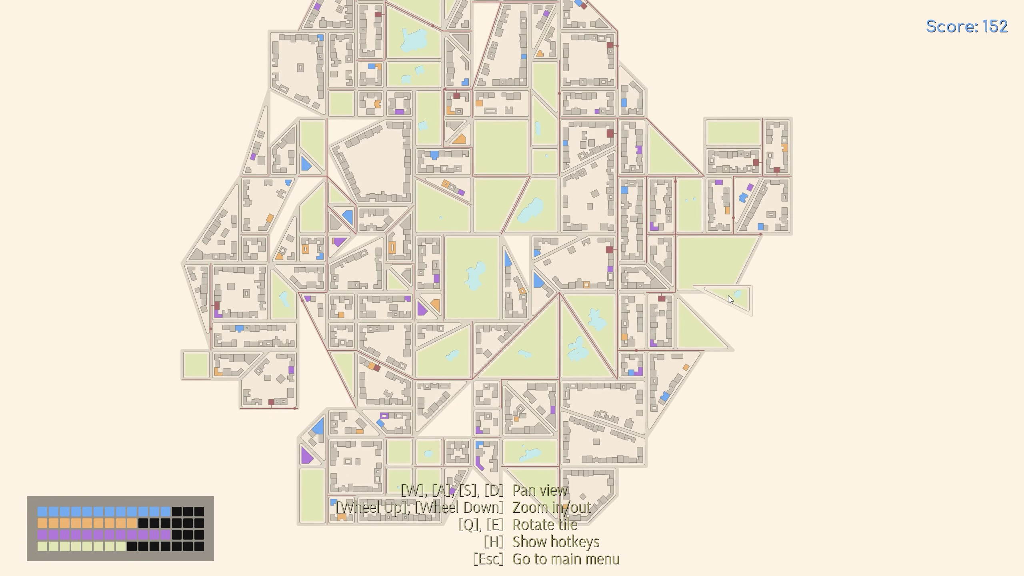
Place a small square block on the upper-right cluster, bringing the score to 182.
{"action": "key", "text": "a"}
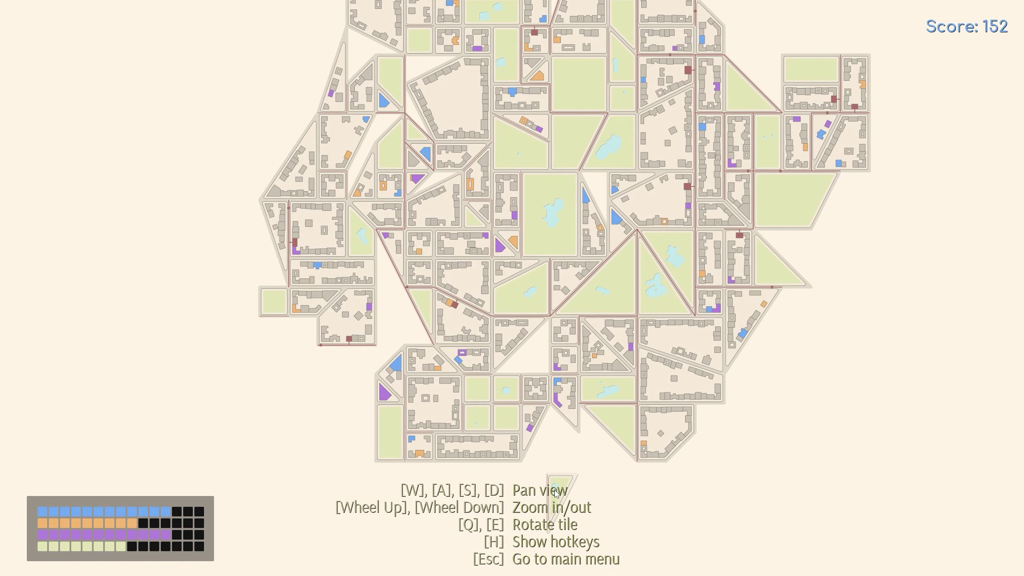
{"action": "key", "text": "s"}
{"action": "scroll", "coordinate": [480, 359], "scroll_direction": "up", "scroll_amount": 2}
{"action": "key", "text": "w"}
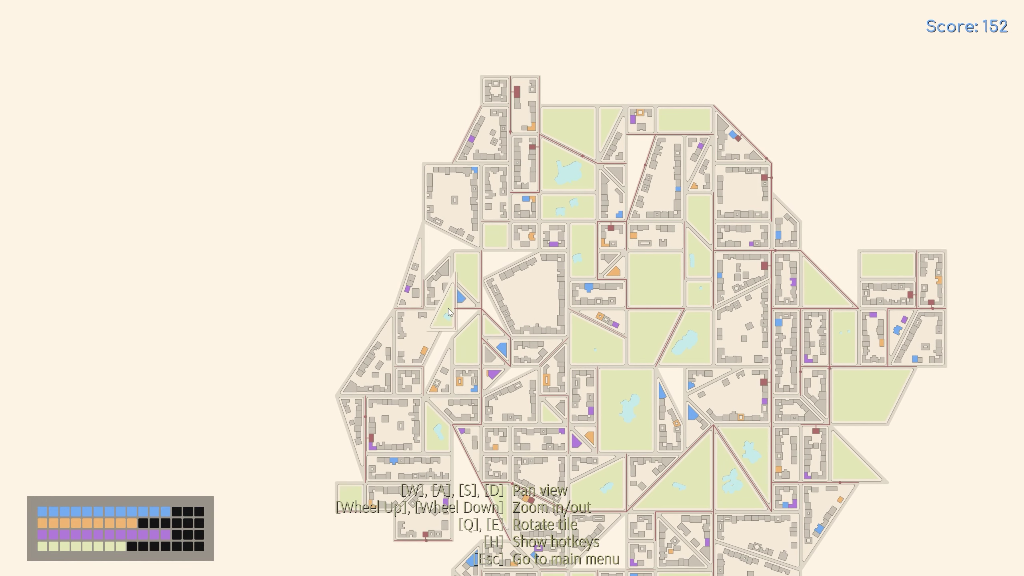
{"action": "key", "text": "w"}
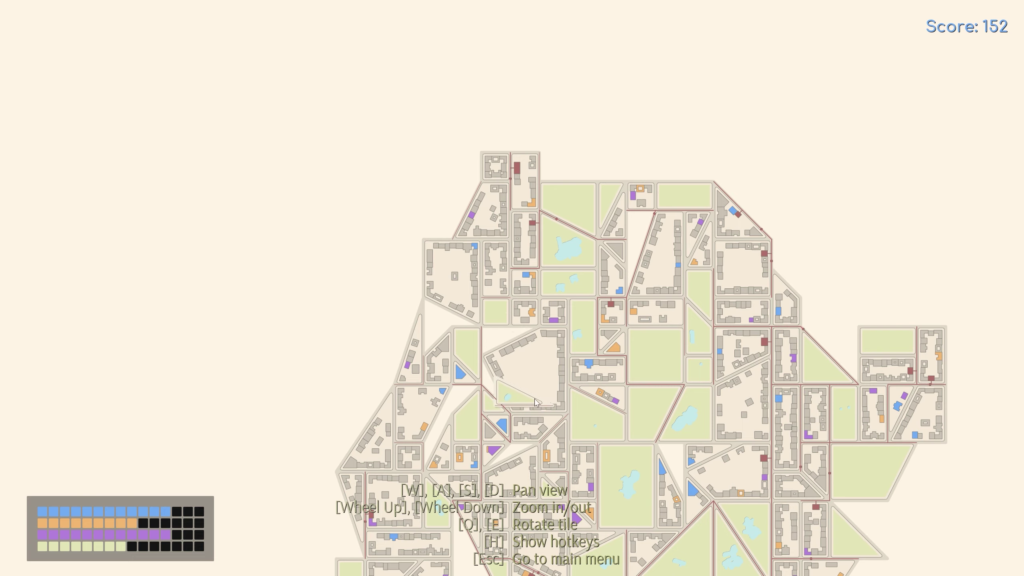
{"action": "key", "text": "d"}
{"action": "key", "text": "w"}
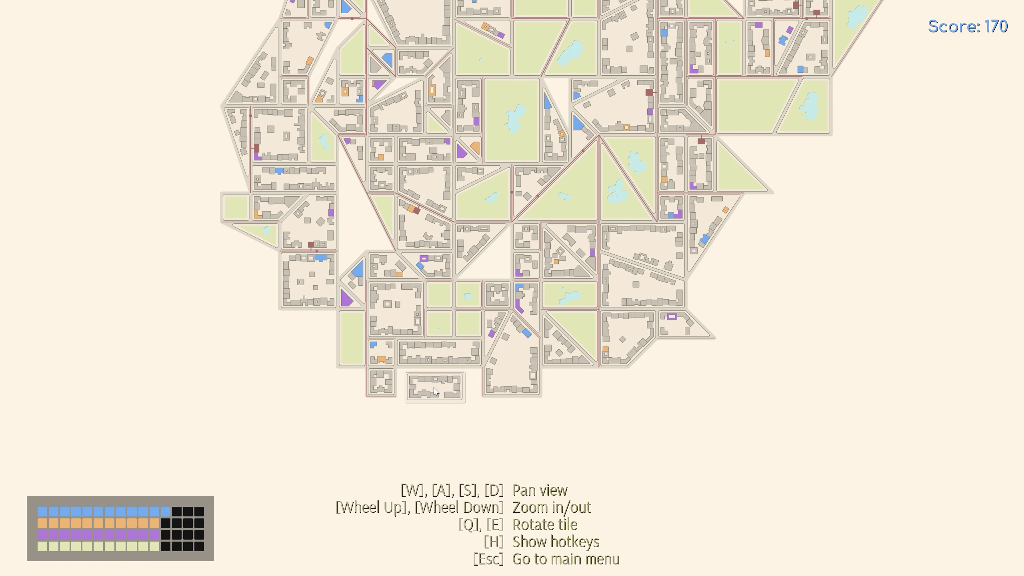
{"action": "key", "text": "w"}
{"action": "key", "text": "a"}
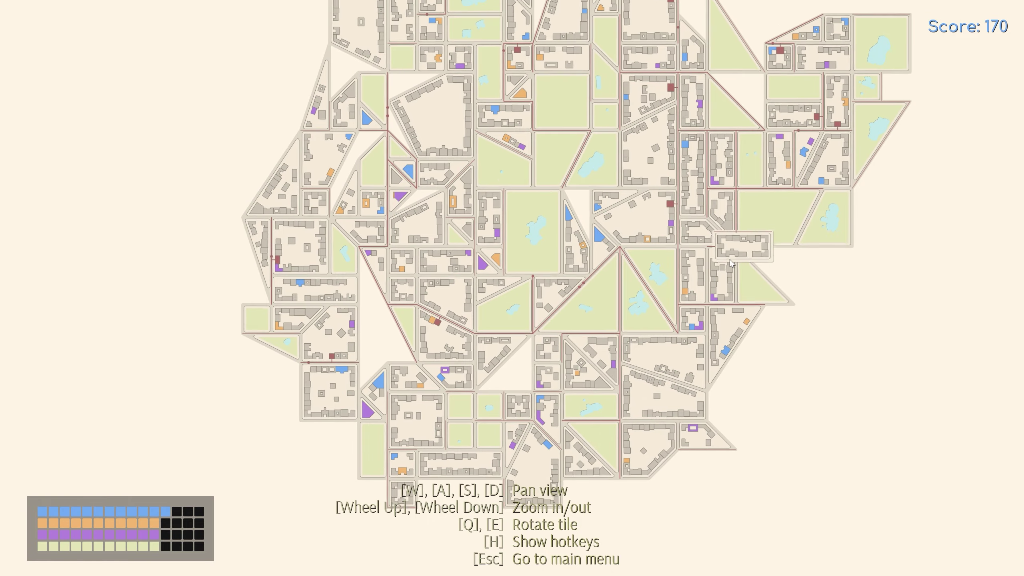
{"action": "key", "text": "d"}
{"action": "key", "text": "s"}
{"action": "key", "text": "a"}
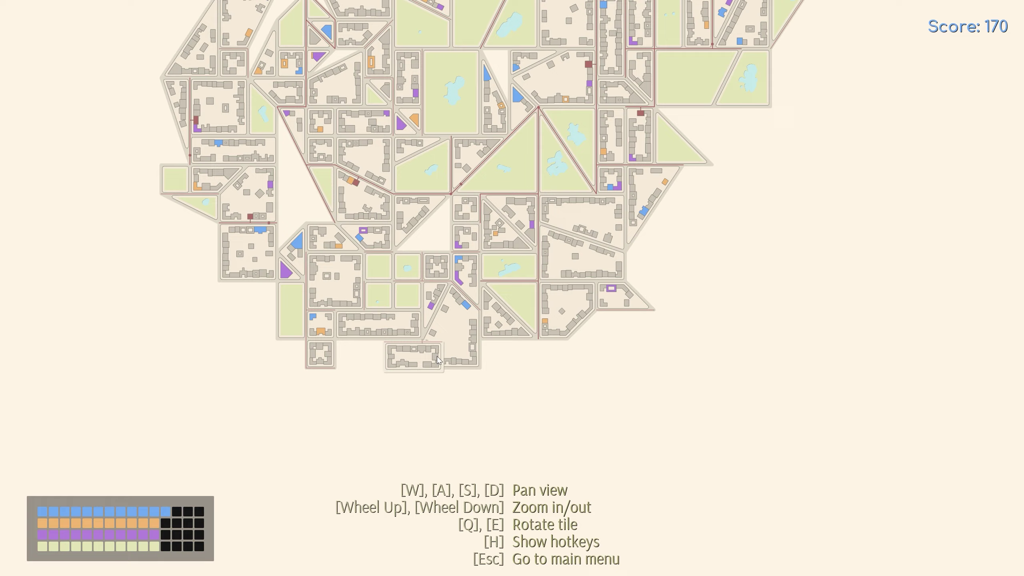
{"action": "key", "text": "w"}
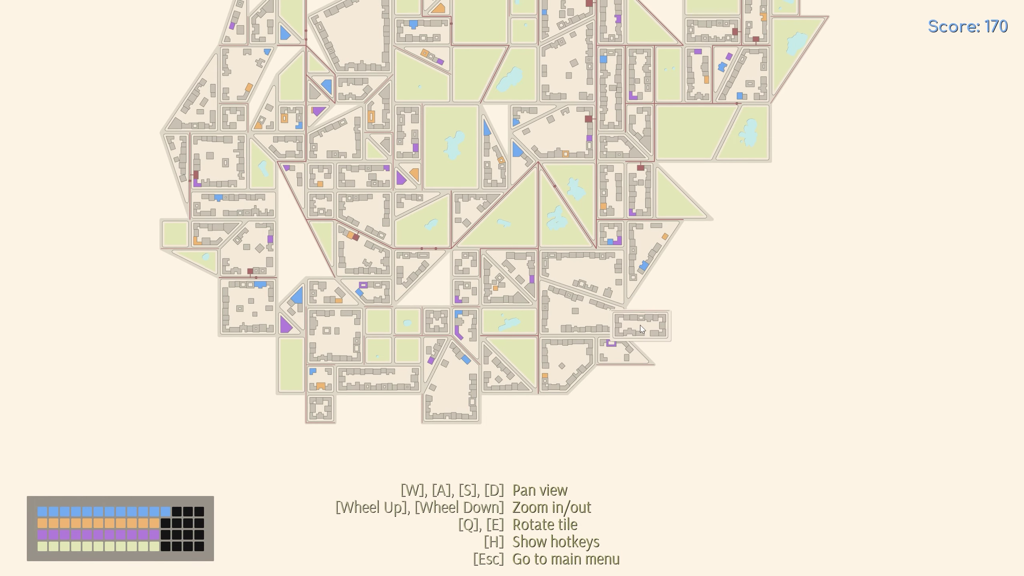
{"action": "key", "text": "w"}
{"action": "key", "text": "w"}
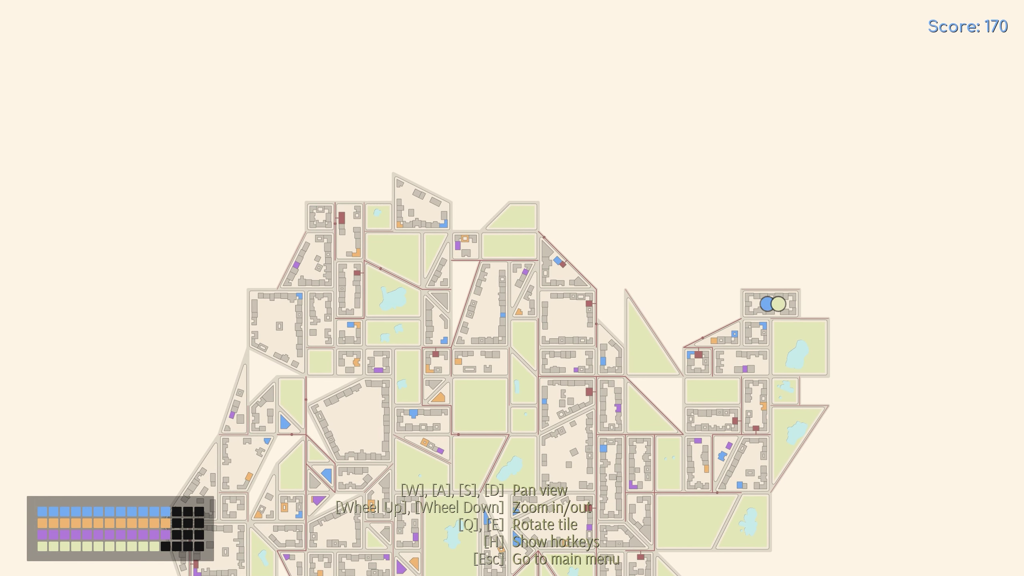
{"action": "left_click", "coordinate": [771, 303]}
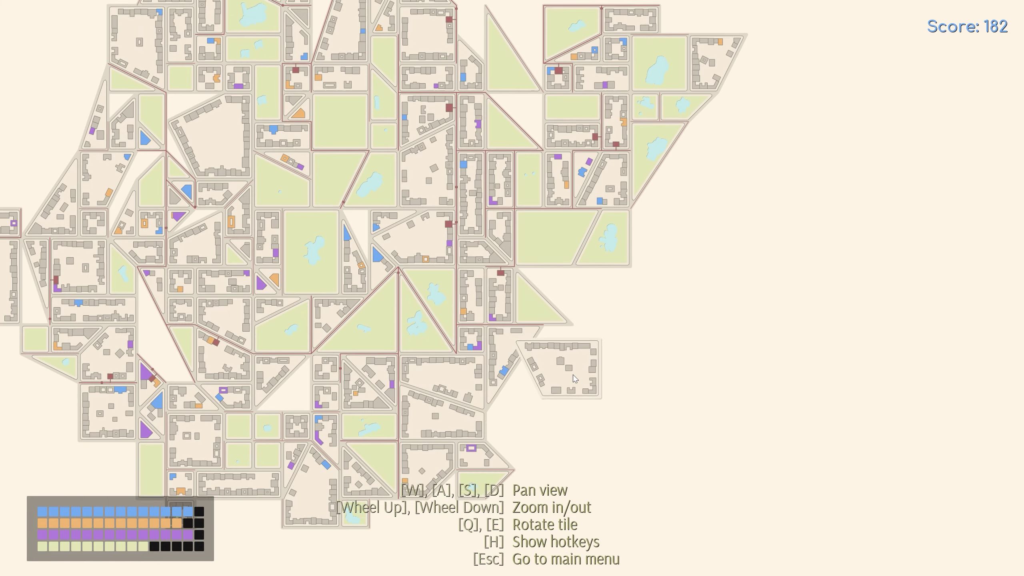
Survey the city's western and southern sides while rotating the loose tile.
{"action": "key", "text": "w"}
{"action": "key", "text": "w"}
{"action": "key", "text": "w"}
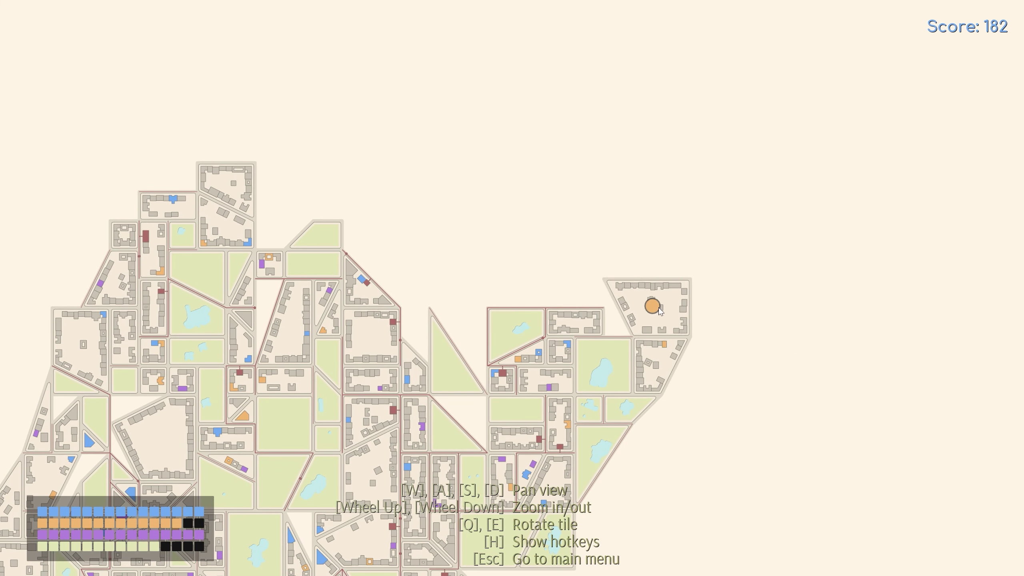
{"action": "key", "text": "a"}
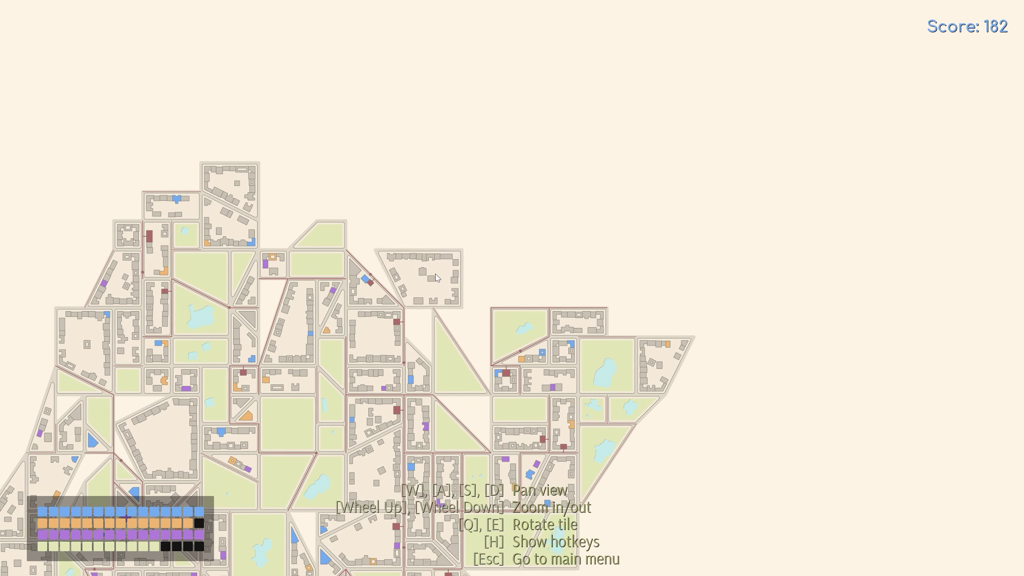
{"action": "key", "text": "a"}
{"action": "key", "text": "w"}
{"action": "key", "text": "a"}
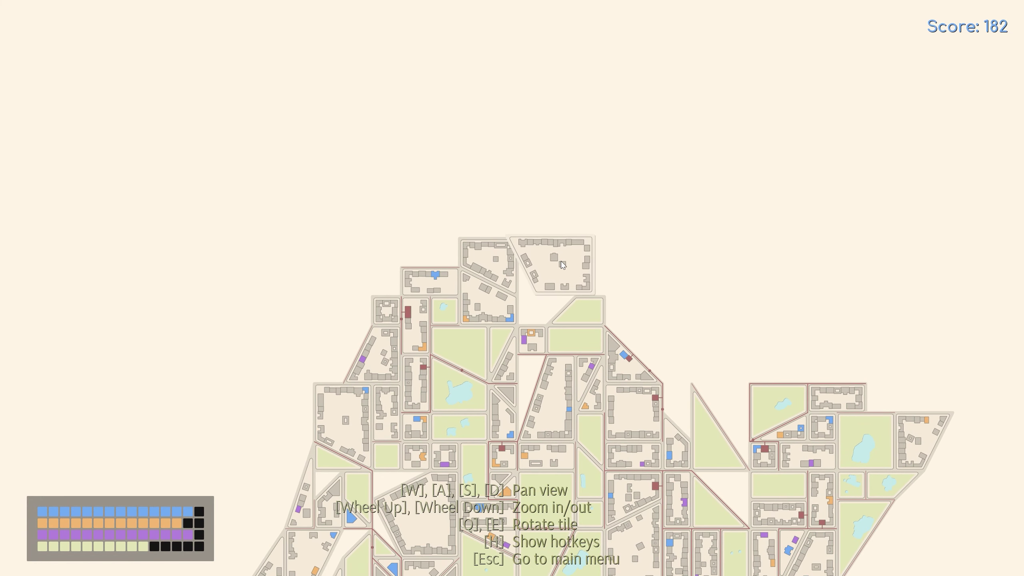
{"action": "scroll", "coordinate": [436, 232], "scroll_direction": "up", "scroll_amount": 1}
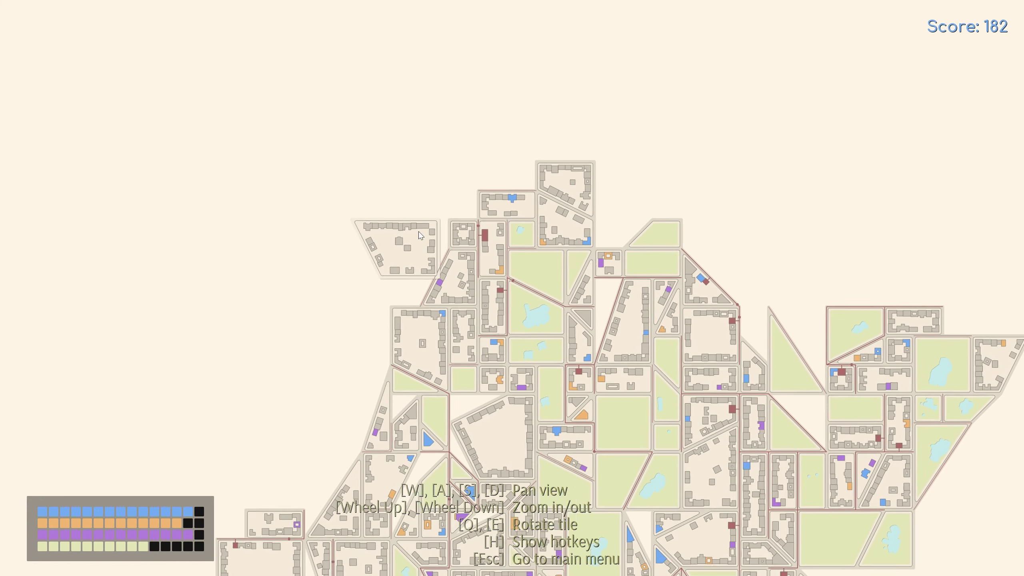
{"action": "scroll", "coordinate": [436, 225], "scroll_direction": "up", "scroll_amount": 1}
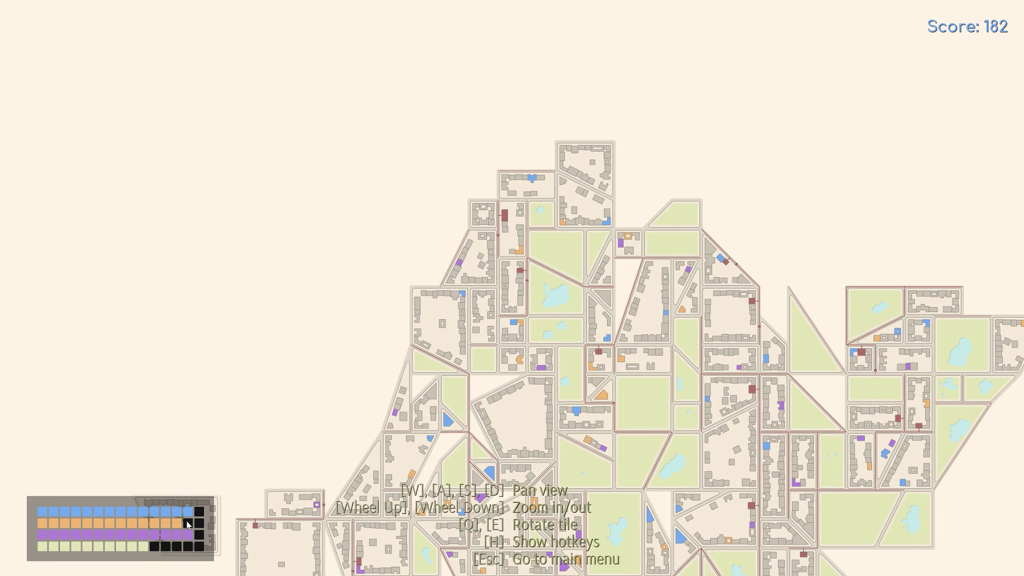
{"action": "key", "text": "s"}
{"action": "key", "text": "d"}
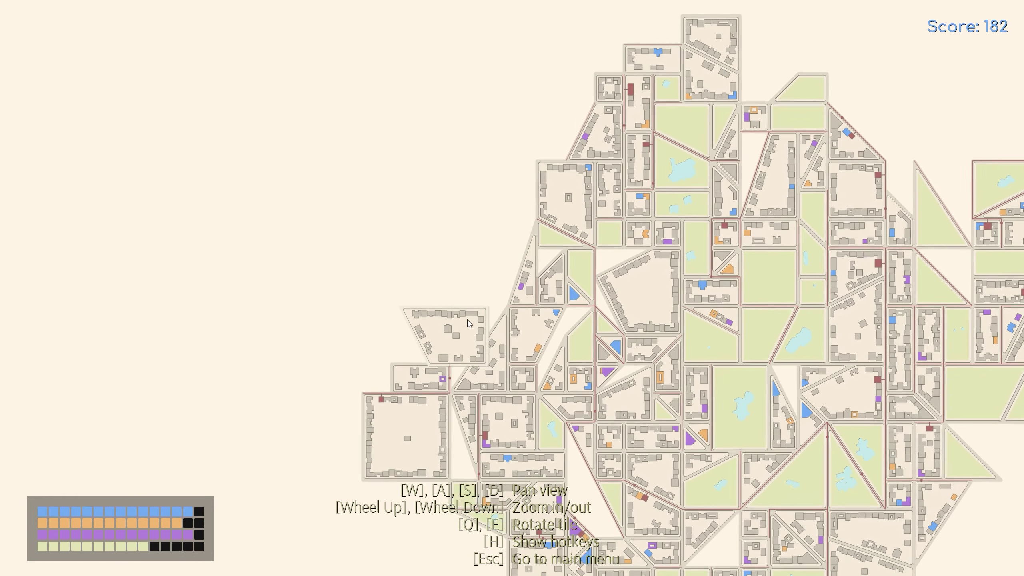
{"action": "key", "text": "s"}
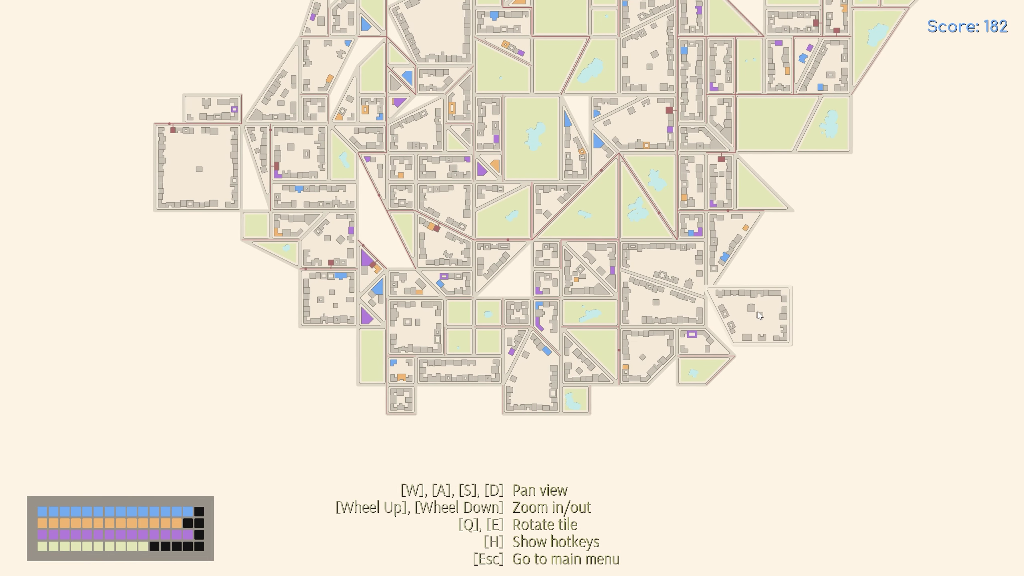
{"action": "key", "text": "e"}
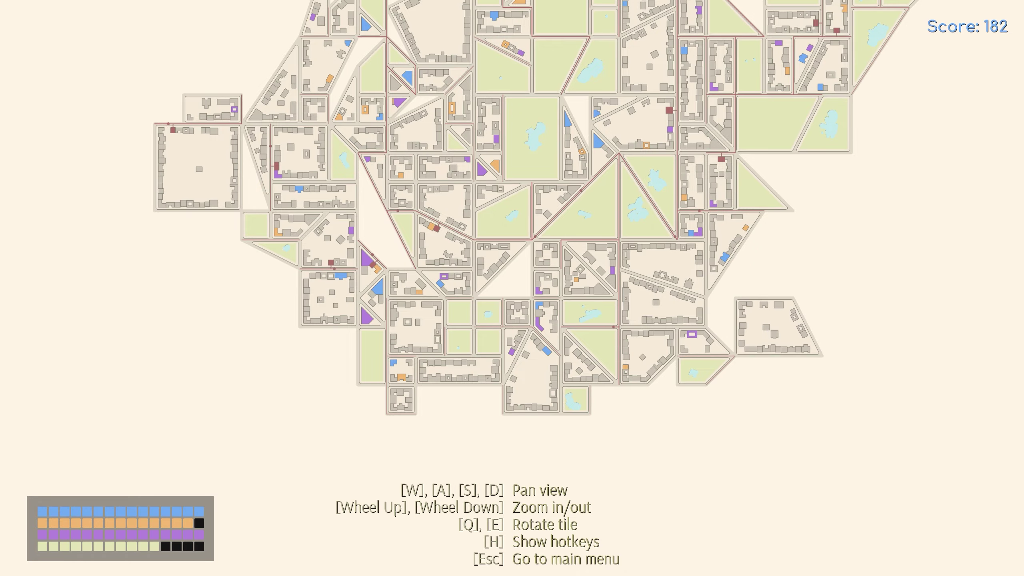
{"action": "scroll", "coordinate": [802, 320], "scroll_direction": "up", "scroll_amount": 2}
{"action": "scroll", "coordinate": [802, 320], "scroll_direction": "up", "scroll_amount": 1}
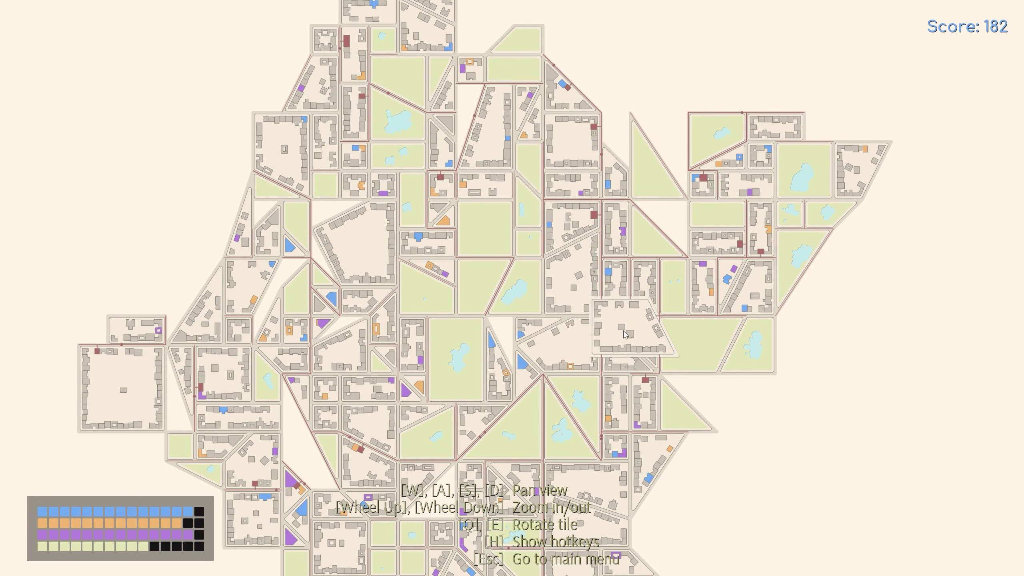
{"action": "scroll", "coordinate": [768, 361], "scroll_direction": "up", "scroll_amount": 2}
Rotate the loose tile into a wide trapezoid and place it at the city's top.
{"action": "key", "text": "a"}
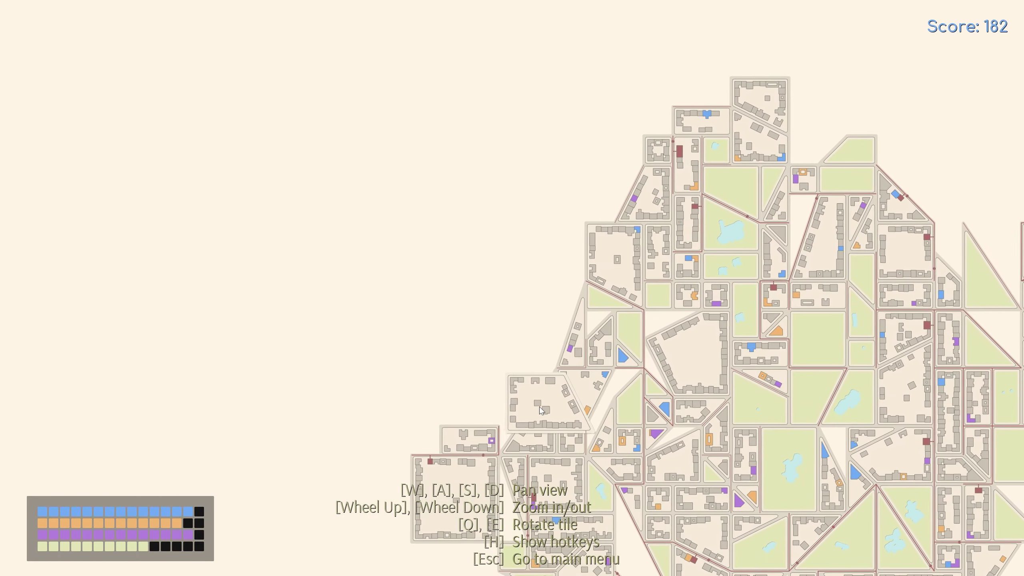
{"action": "scroll", "coordinate": [584, 327], "scroll_direction": "up", "scroll_amount": 1}
{"action": "key", "text": "s"}
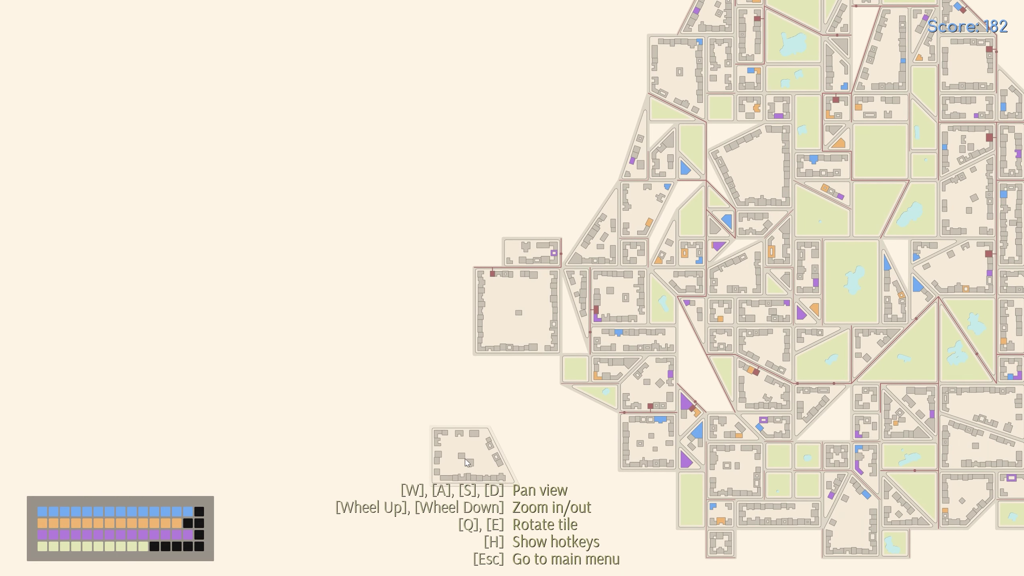
{"action": "key", "text": "w"}
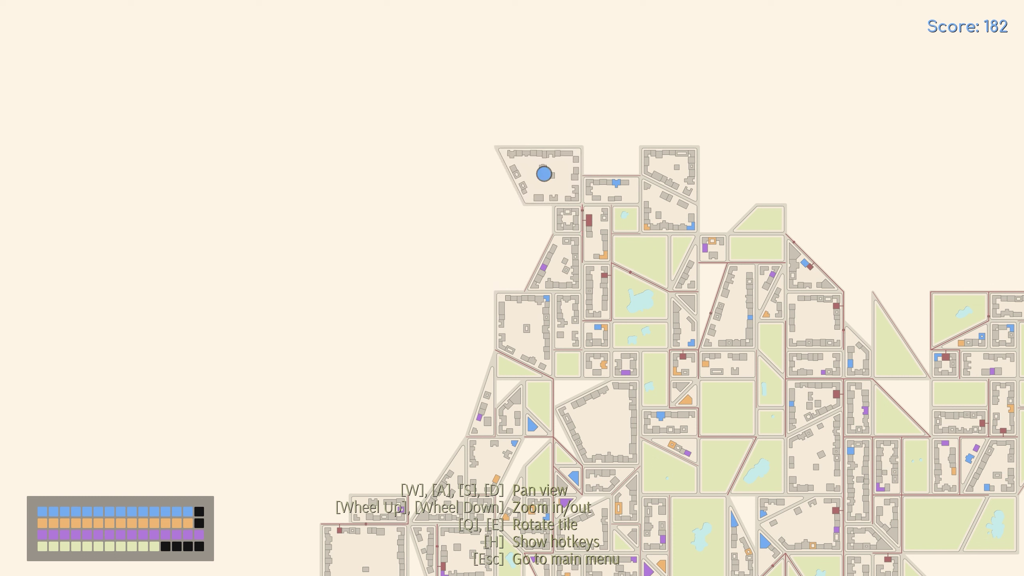
{"action": "key", "text": "e"}
{"action": "key", "text": "e"}
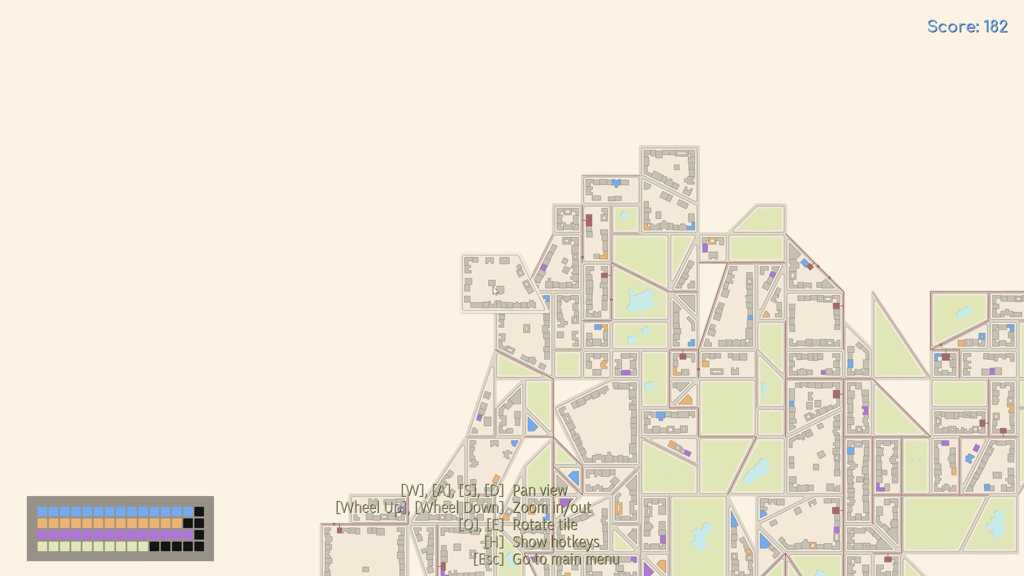
{"action": "scroll", "coordinate": [718, 195], "scroll_direction": "down", "scroll_amount": 2}
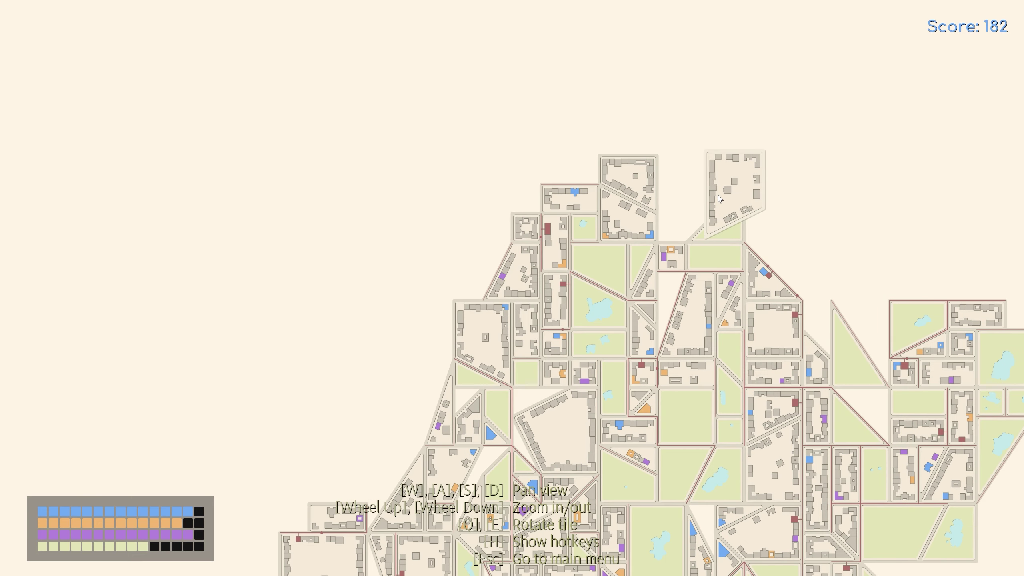
{"action": "left_click", "coordinate": [616, 250]}
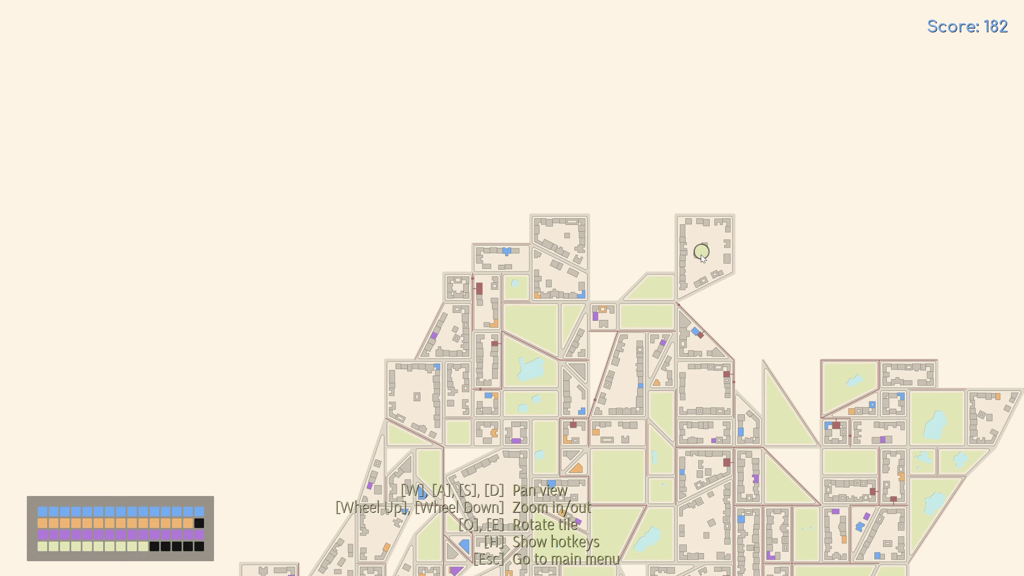
{"action": "scroll", "coordinate": [796, 301], "scroll_direction": "up", "scroll_amount": 2}
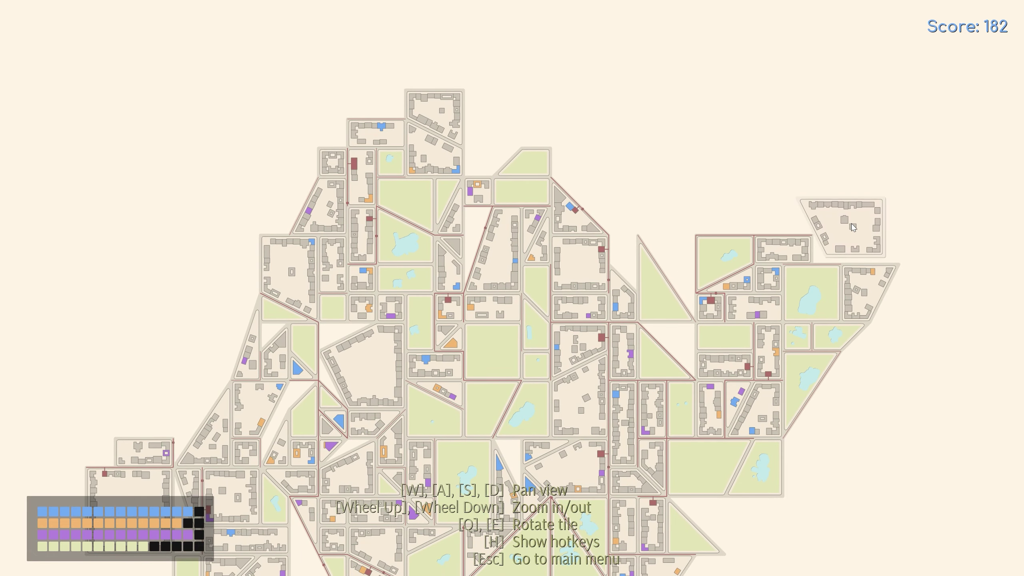
Attach a tile to the city's upper right, then survey the southern and western edges.
{"action": "left_click", "coordinate": [853, 229]}
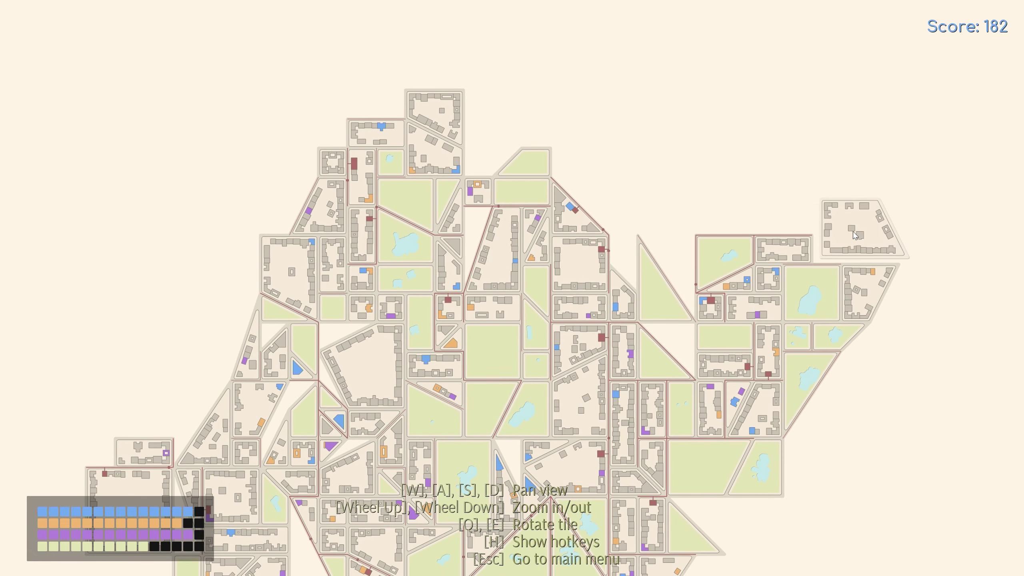
{"action": "key", "text": "s"}
{"action": "key", "text": "s"}
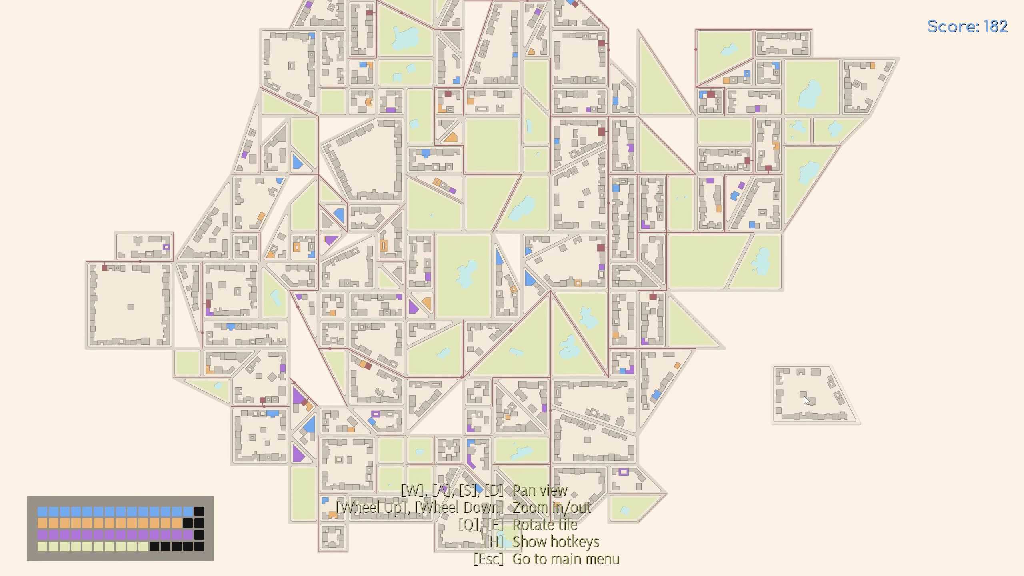
{"action": "key", "text": "w"}
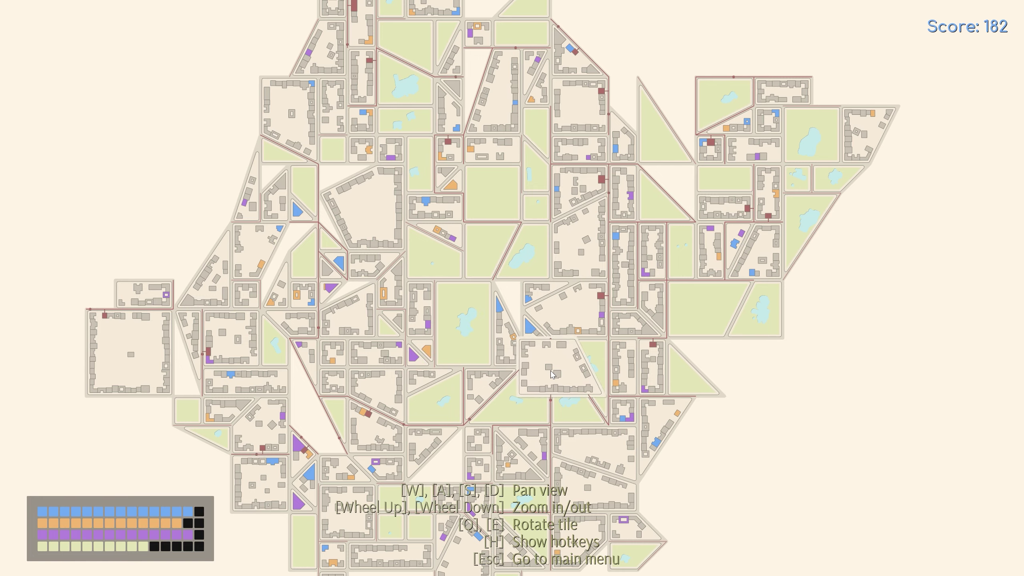
{"action": "key", "text": "s"}
{"action": "key", "text": "s"}
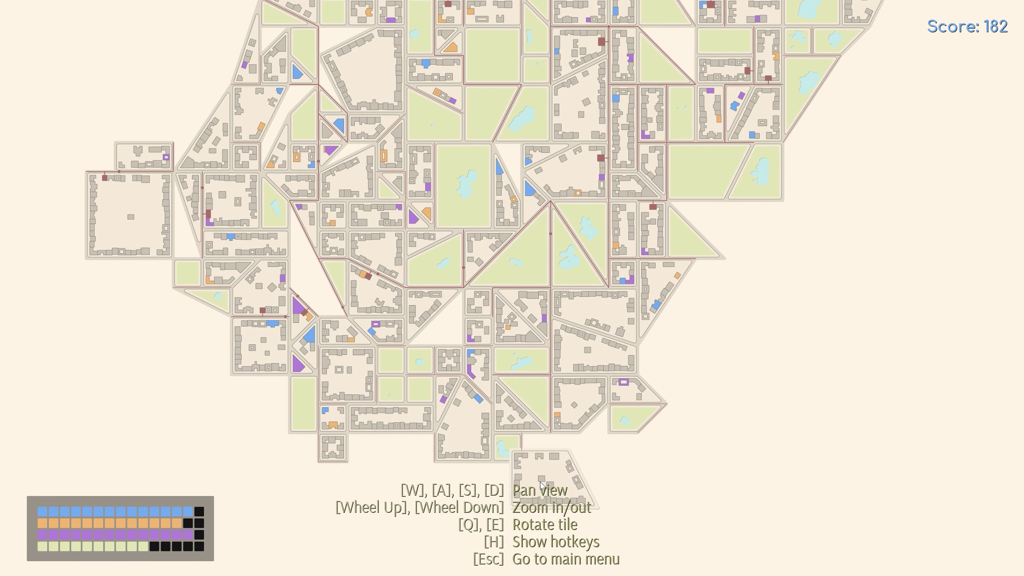
{"action": "key", "text": "a"}
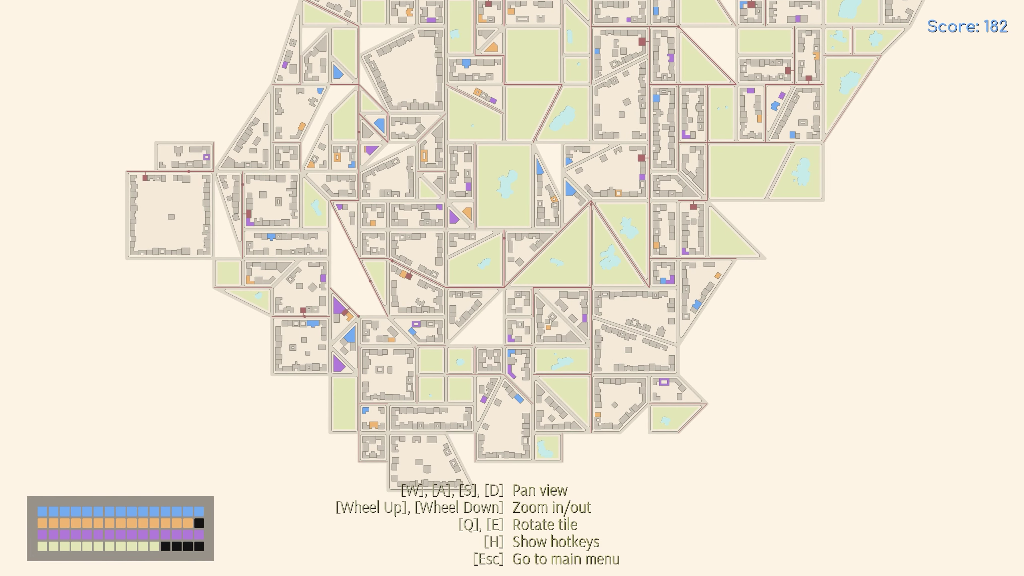
{"action": "key", "text": "a"}
Place a tile at the city's lower-left edge and survey the western side.
{"action": "key", "text": "w"}
{"action": "left_click", "coordinate": [382, 420]}
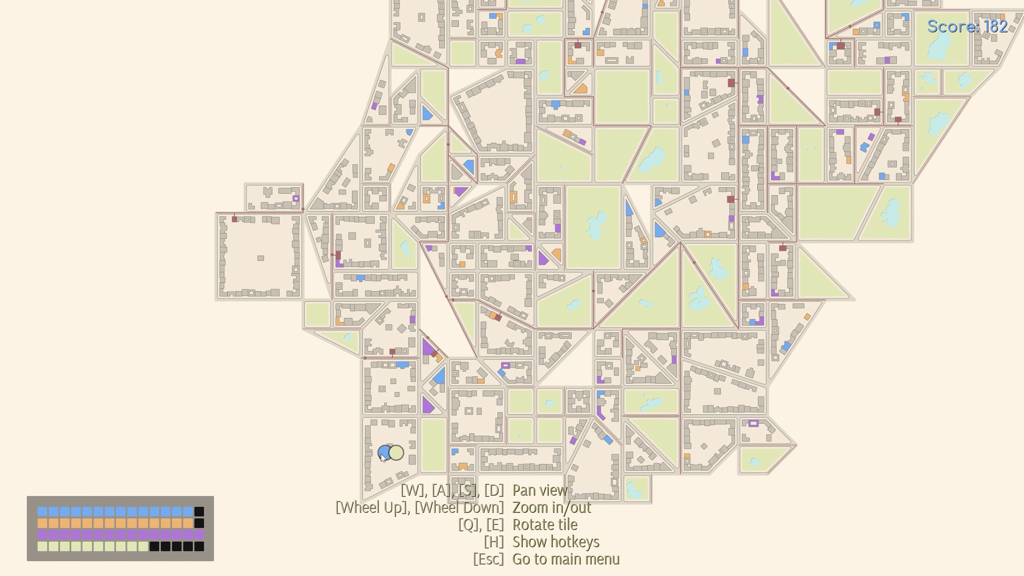
{"action": "key", "text": "a"}
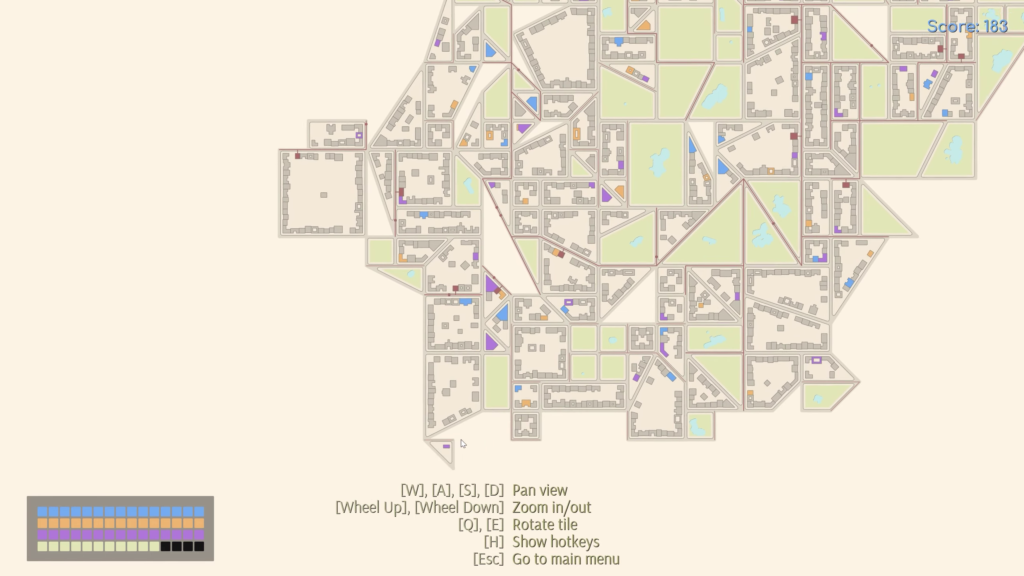
{"action": "key", "text": "a"}
{"action": "key", "text": "s"}
{"action": "key", "text": "a"}
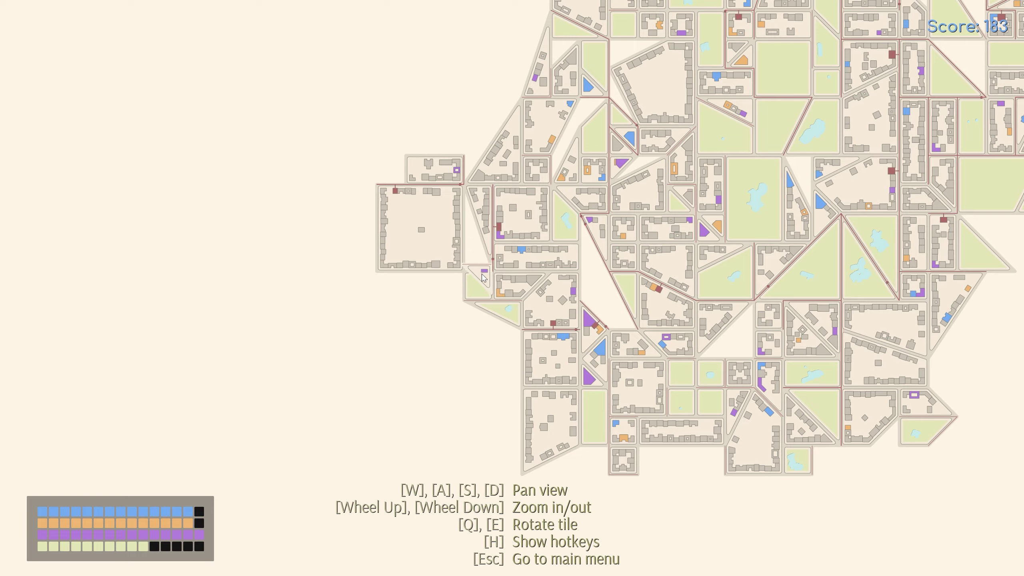
{"action": "key", "text": "d"}
{"action": "key", "text": "w"}
{"action": "key", "text": "w"}
{"action": "key", "text": "w"}
{"action": "key", "text": "d"}
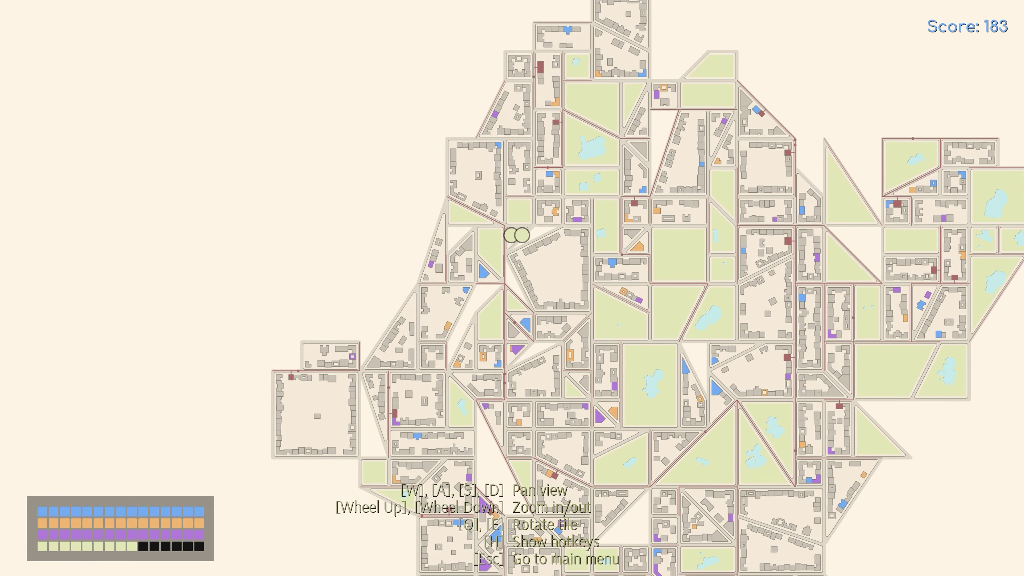
Place the purple tile on the city's southern edge, raising the score to 192.
{"action": "key", "text": "d"}
{"action": "key", "text": "d"}
{"action": "key", "text": "s"}
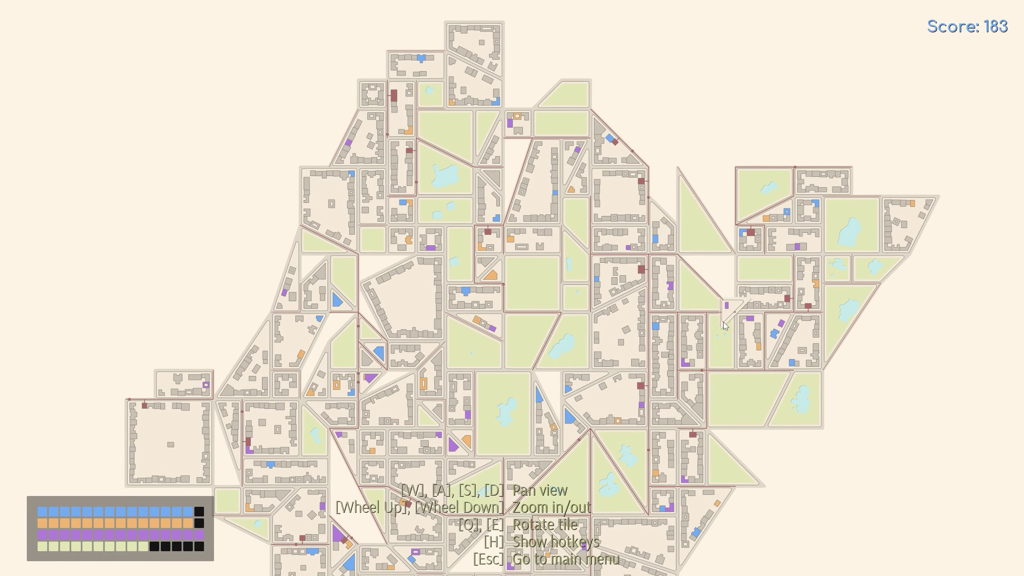
{"action": "key", "text": "s"}
{"action": "key", "text": "d"}
{"action": "key", "text": "s"}
{"action": "key", "text": "s"}
{"action": "key", "text": "s"}
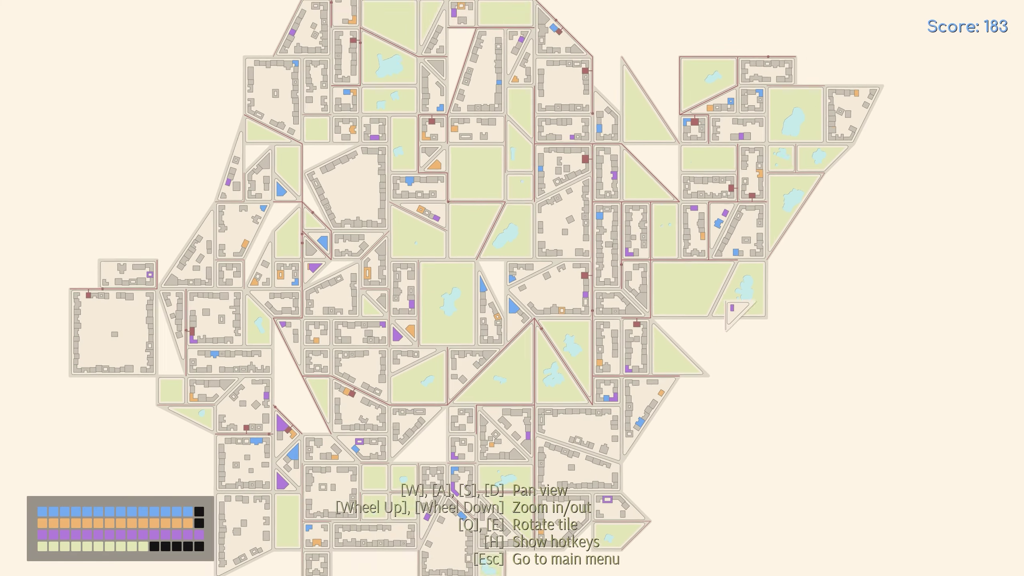
{"action": "left_click", "coordinate": [622, 396]}
{"action": "key", "text": "s"}
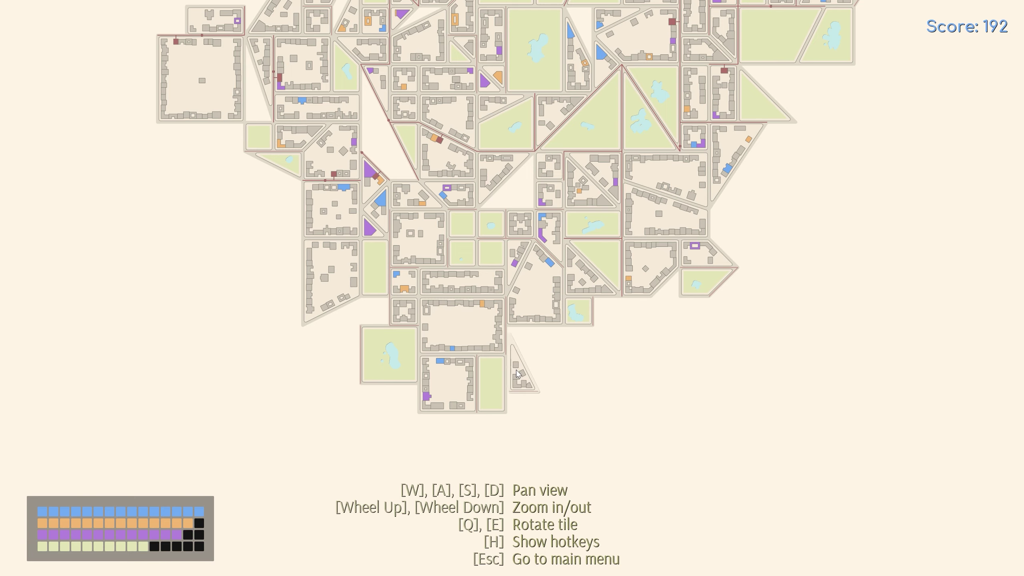
{"action": "scroll", "coordinate": [518, 373], "scroll_direction": "up", "scroll_amount": 2}
Attach the triangle tile at the bottom and another tile, reaching score 194.
{"action": "left_click", "coordinate": [640, 409]}
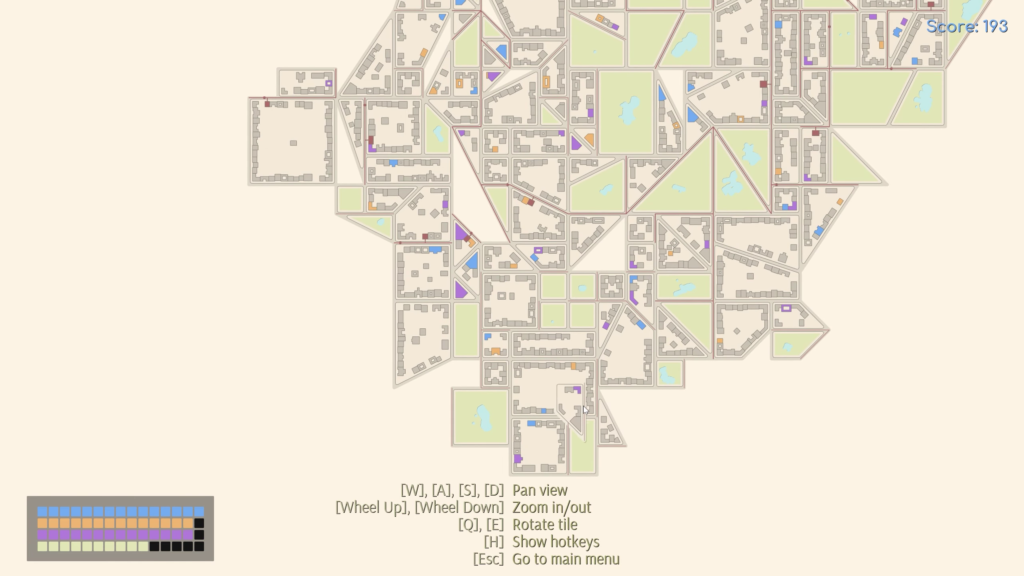
{"action": "key", "text": "w"}
{"action": "key", "text": "d"}
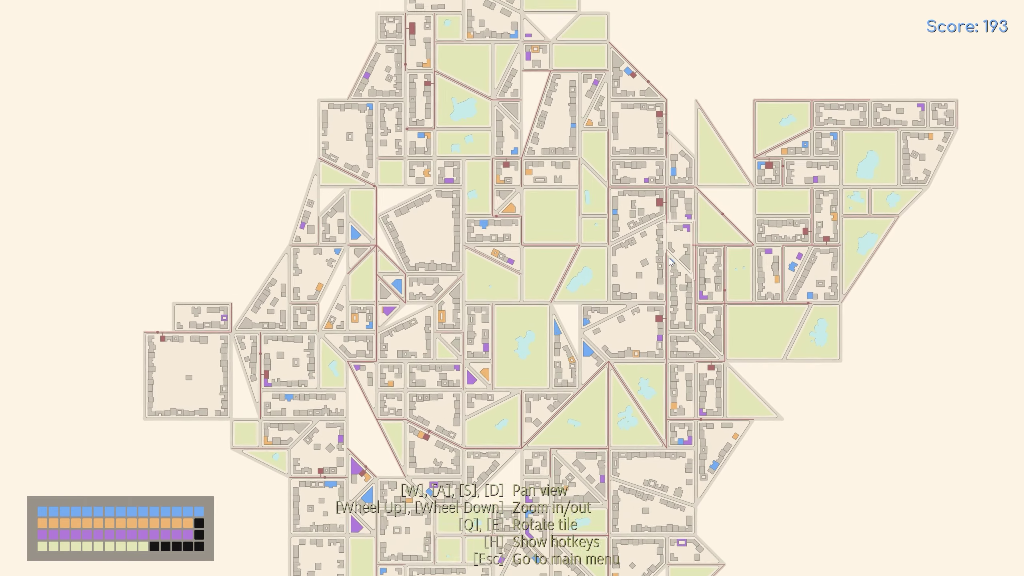
{"action": "left_click", "coordinate": [552, 254]}
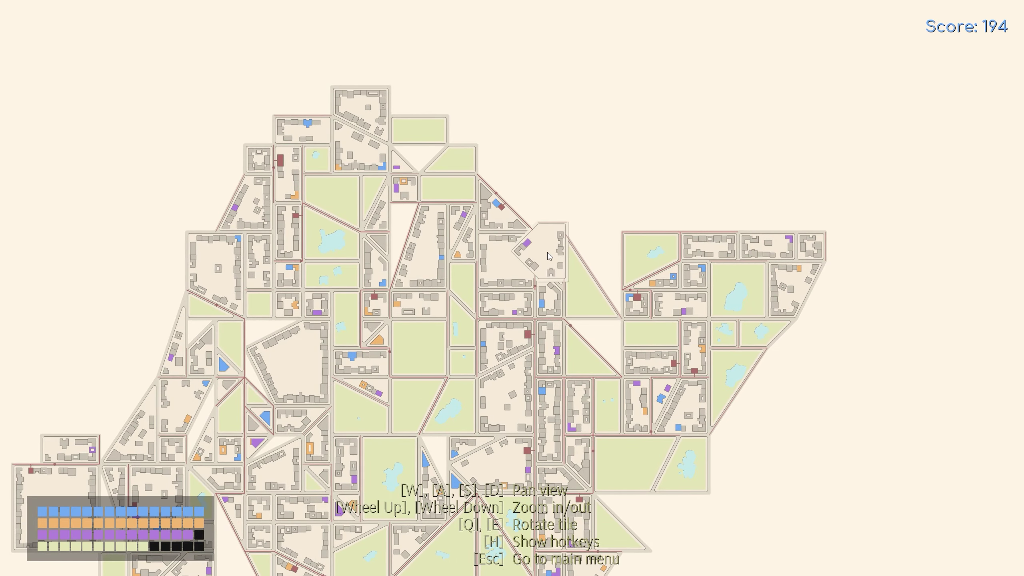
Attach the pentagon tile to the city's east edge, then view the south-west corner.
{"action": "key", "text": "s"}
{"action": "key", "text": "d"}
{"action": "key", "text": "s"}
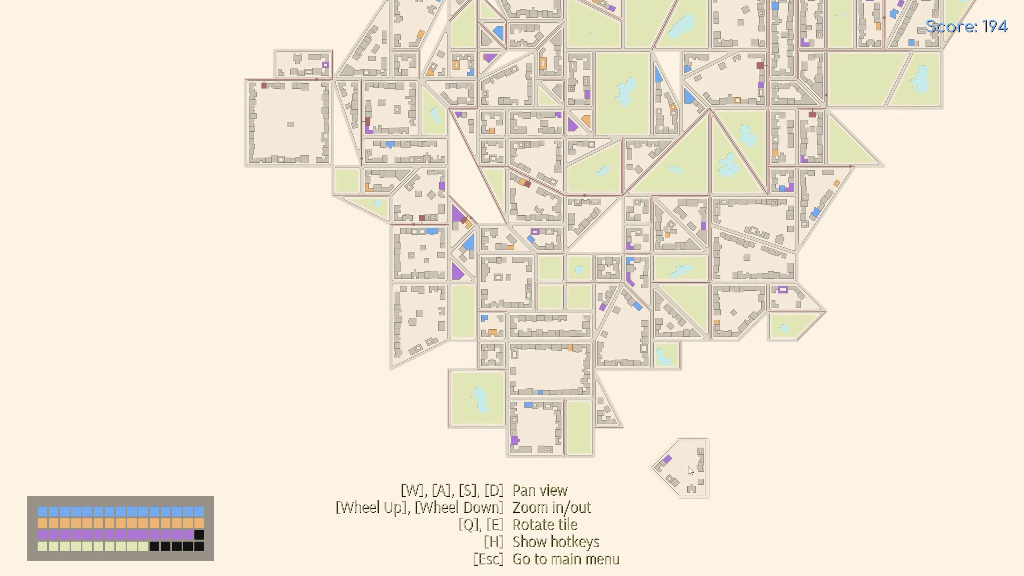
{"action": "key", "text": "w"}
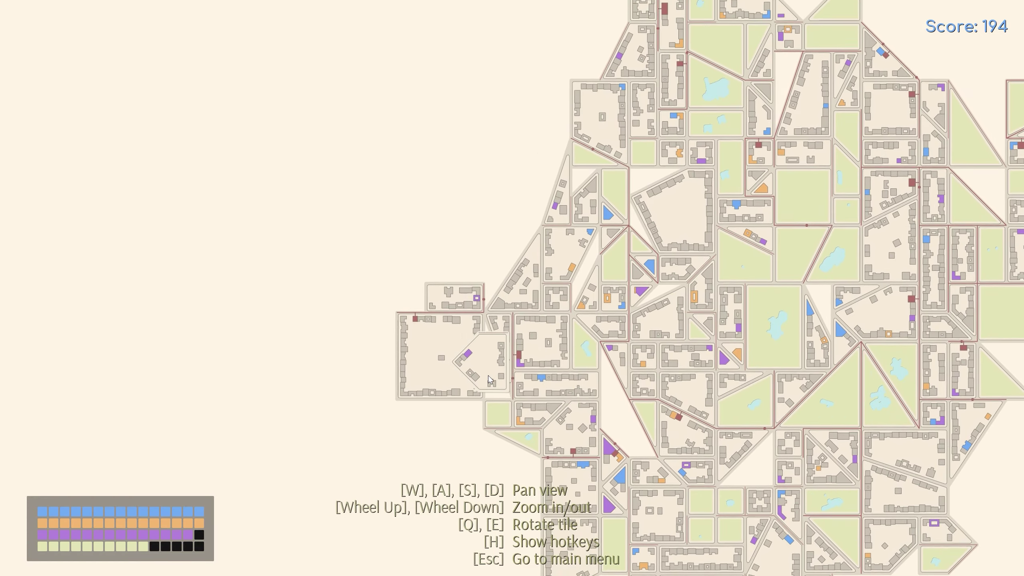
{"action": "key", "text": "a"}
{"action": "key", "text": "w"}
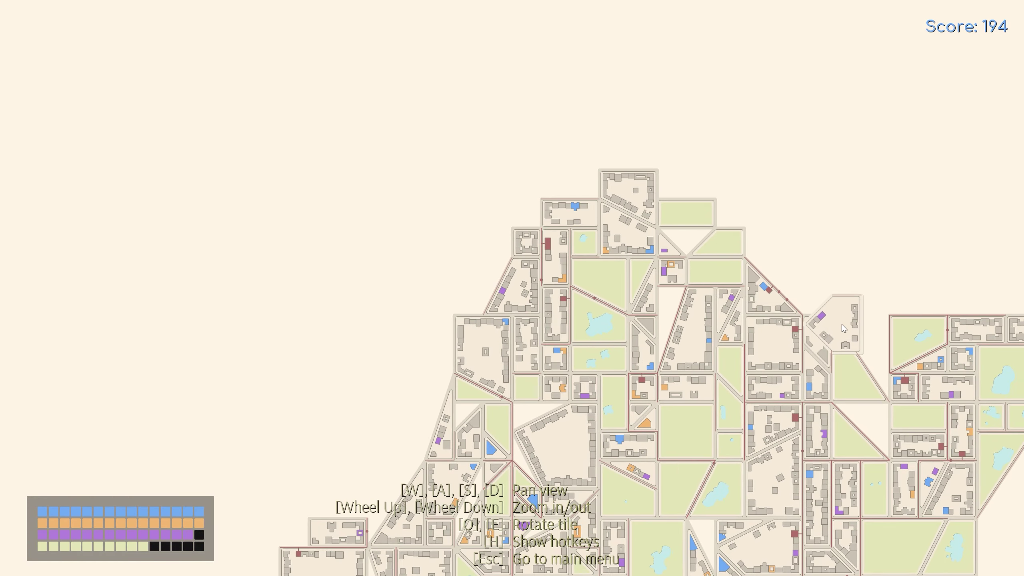
{"action": "scroll", "coordinate": [841, 324], "scroll_direction": "up", "scroll_amount": 3}
{"action": "scroll", "coordinate": [853, 320], "scroll_direction": "up", "scroll_amount": 2}
{"action": "left_click", "coordinate": [701, 334]}
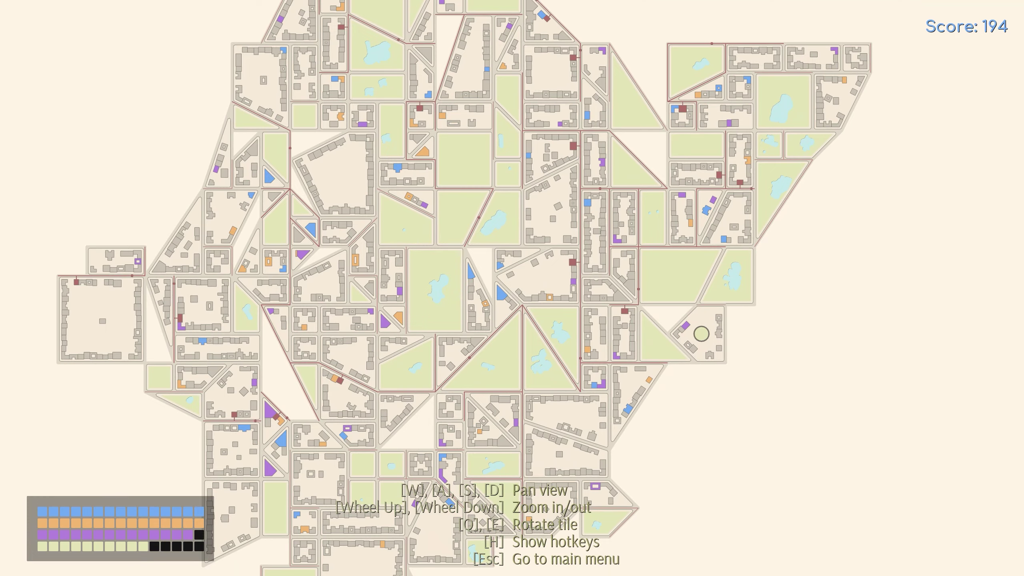
{"action": "key", "text": "s"}
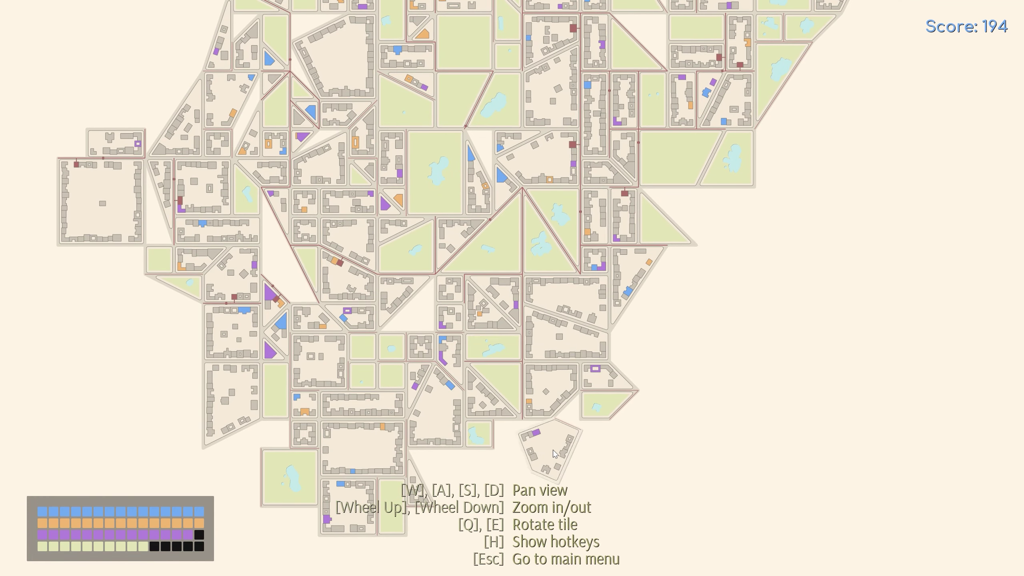
{"action": "key", "text": "s"}
{"action": "key", "text": "a"}
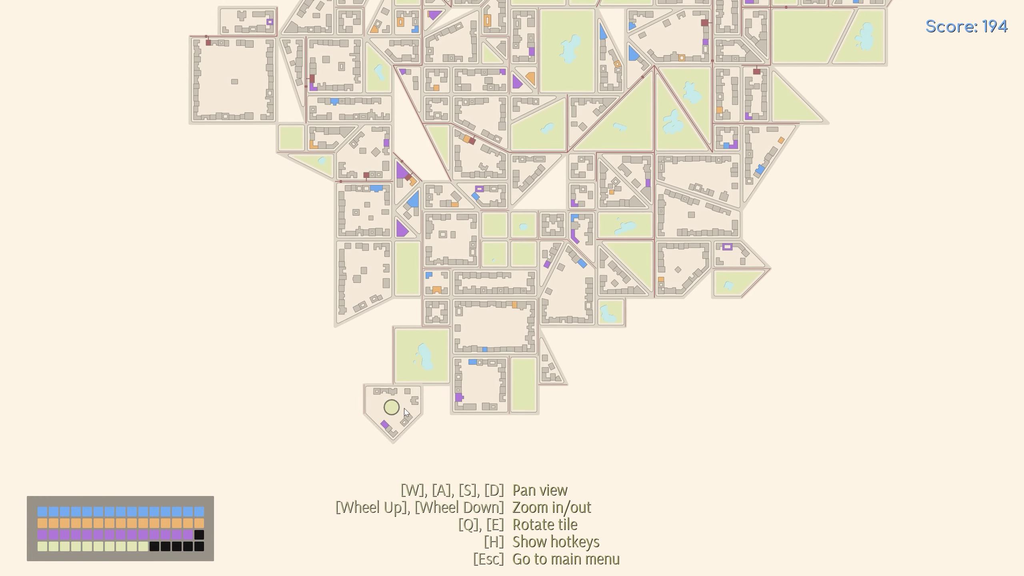
Place the last tile on the south edge for a final 195, then return to the main menu.
{"action": "left_click", "coordinate": [456, 445]}
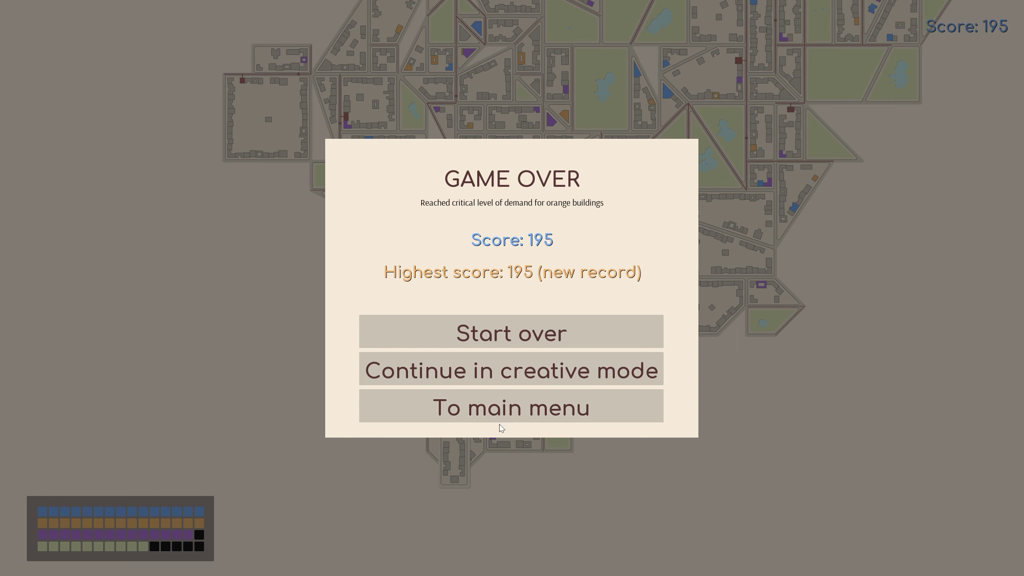
{"action": "left_click", "coordinate": [500, 414]}
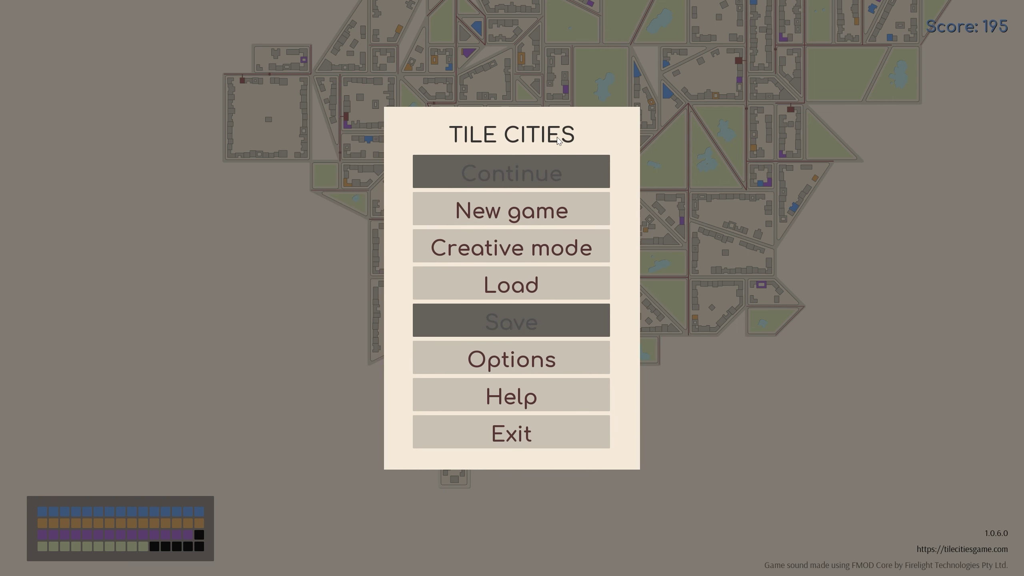